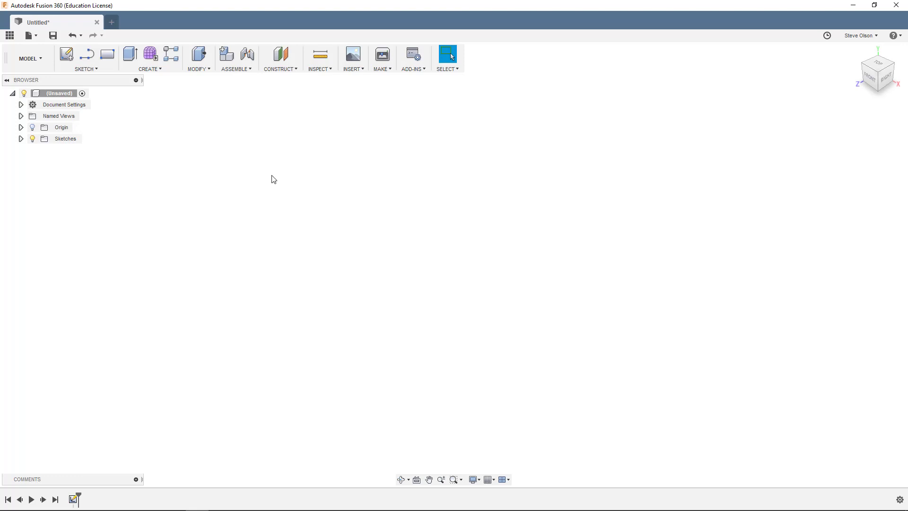
# - Switch to the Sheet Metal workspace
pyautogui.click(44, 58)
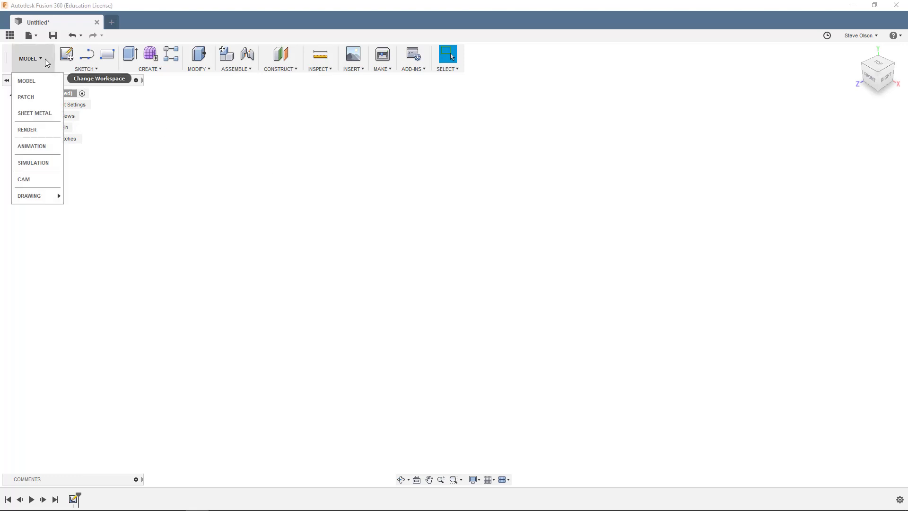
pyautogui.click(38, 113)
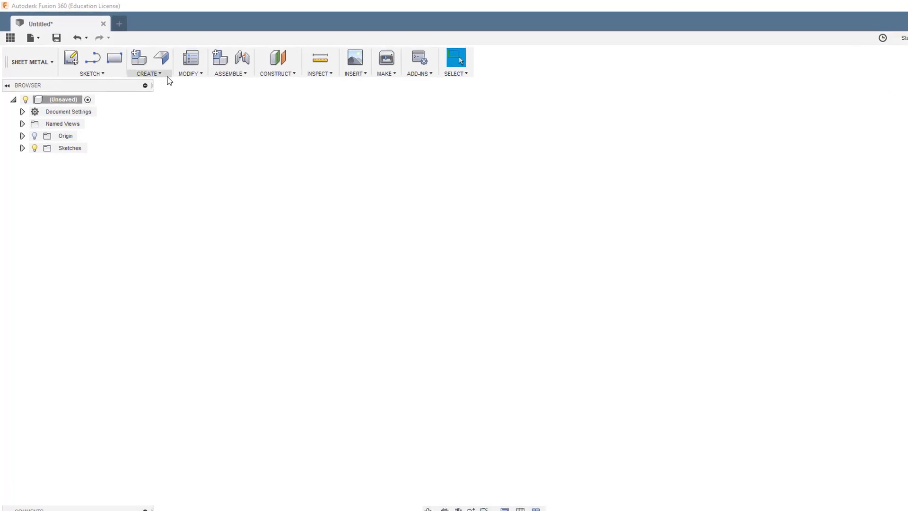
pyautogui.click(139, 69)
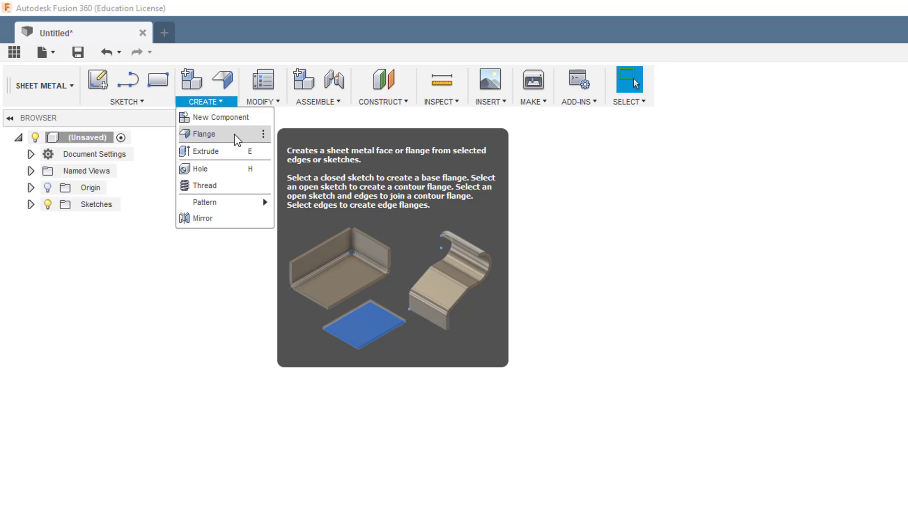
pyautogui.click(222, 283)
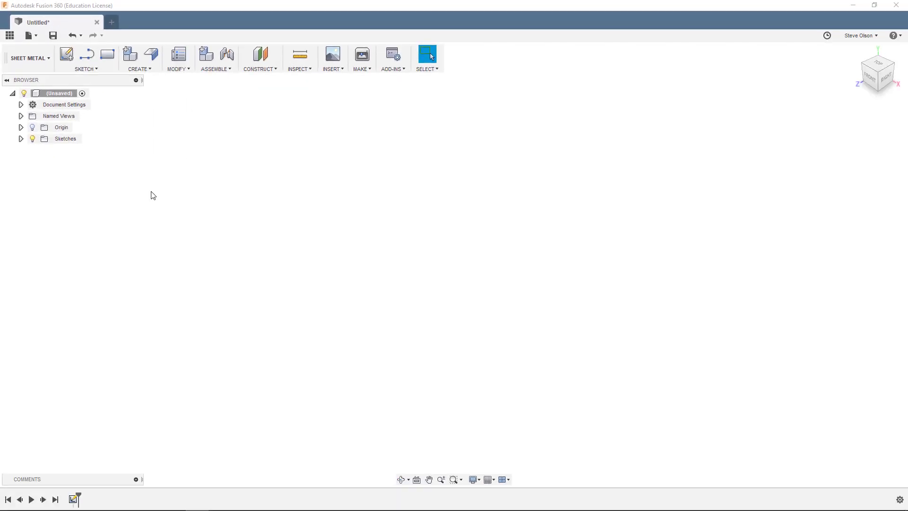
# - Examine the thickness, K factor, miter/rip/seam gap and editable settings of the default Steel (mm) sheet metal rule
pyautogui.click(187, 70)
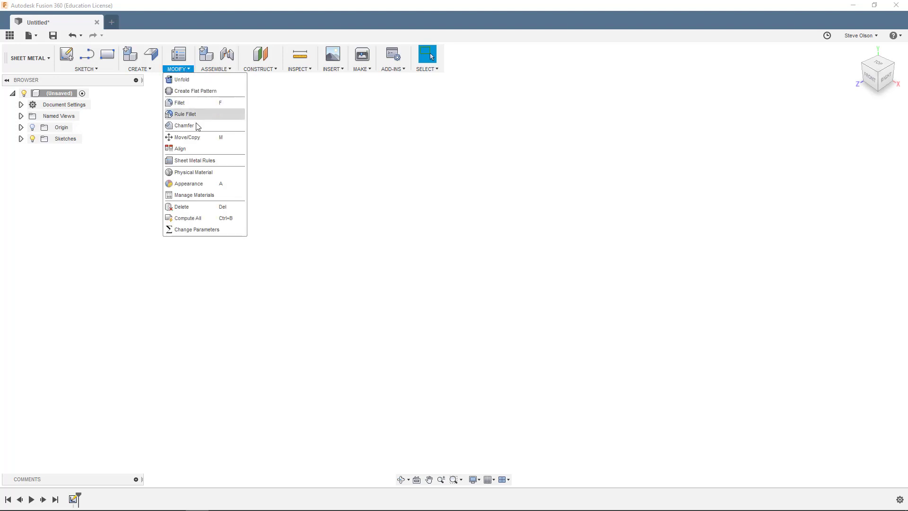
pyautogui.click(219, 160)
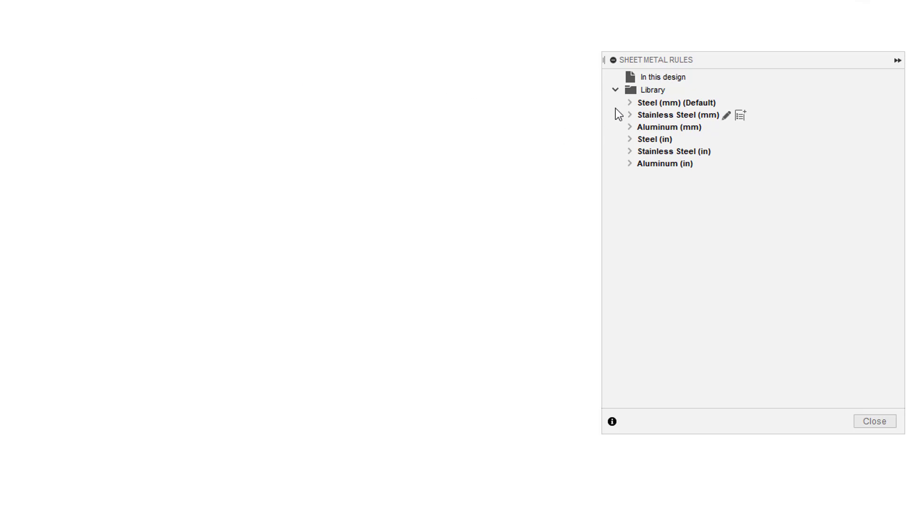
pyautogui.click(630, 103)
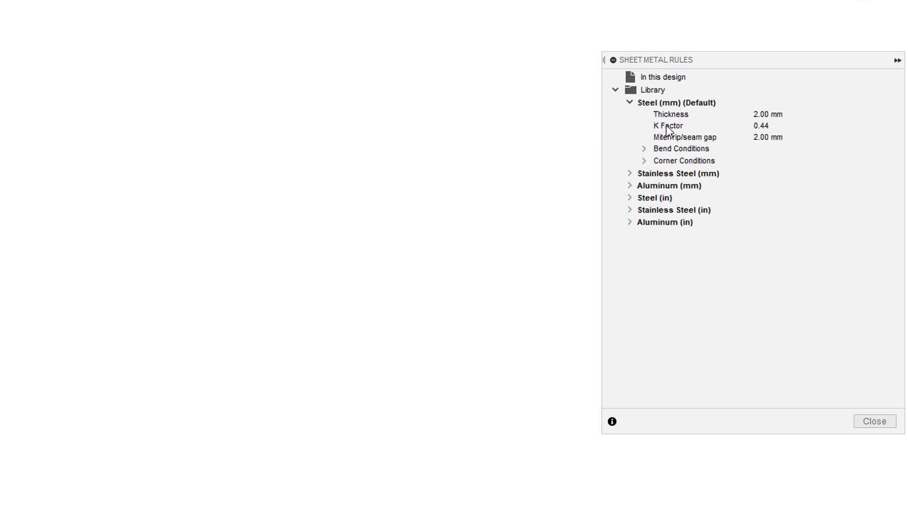
pyautogui.click(754, 137)
pyautogui.moveTo(709, 112)
pyautogui.click(724, 102)
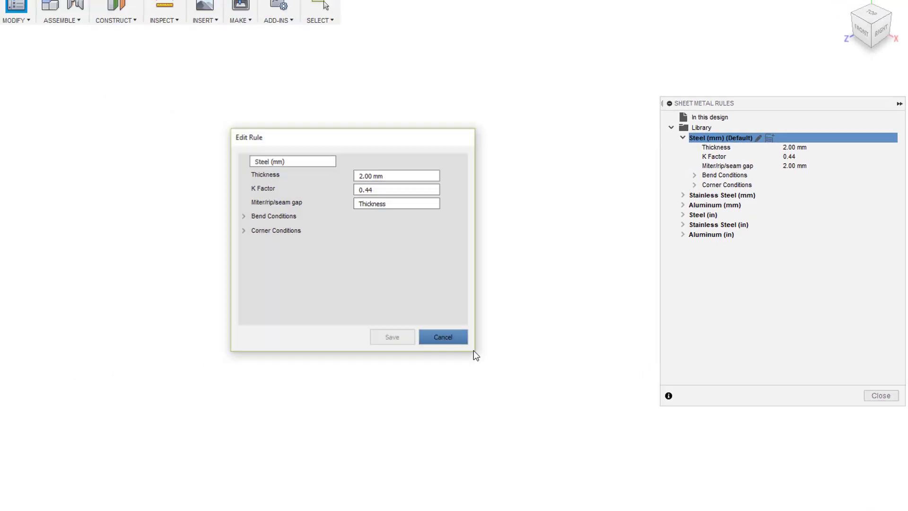
pyautogui.click(461, 339)
pyautogui.click(880, 395)
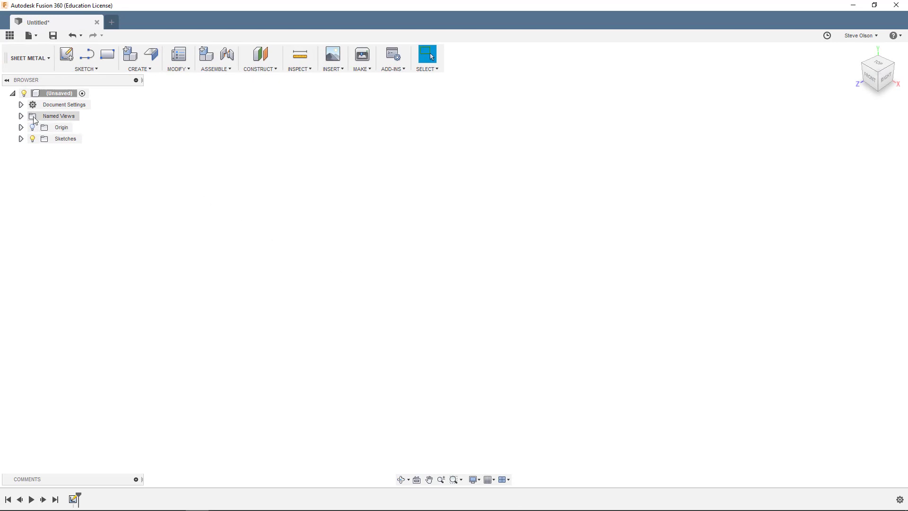
# - Change the document's active units to millimeters
pyautogui.click(21, 104)
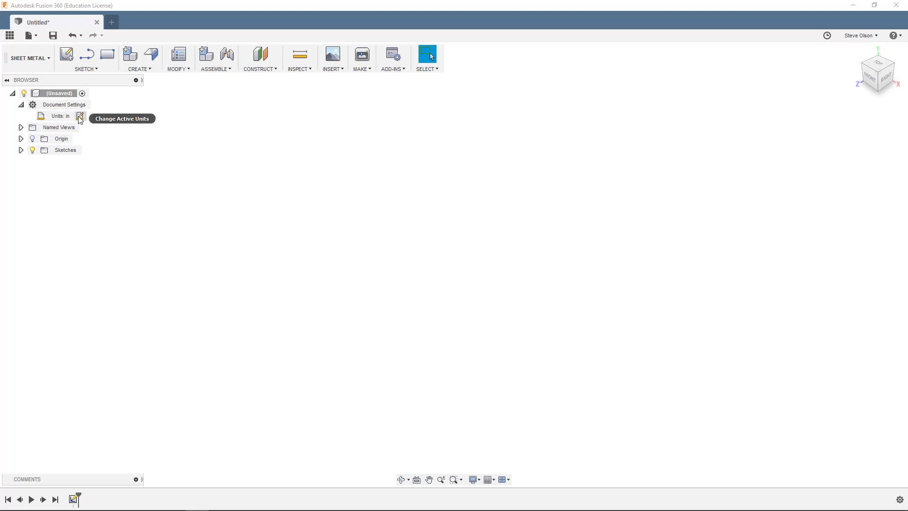
pyautogui.click(79, 116)
pyautogui.click(864, 126)
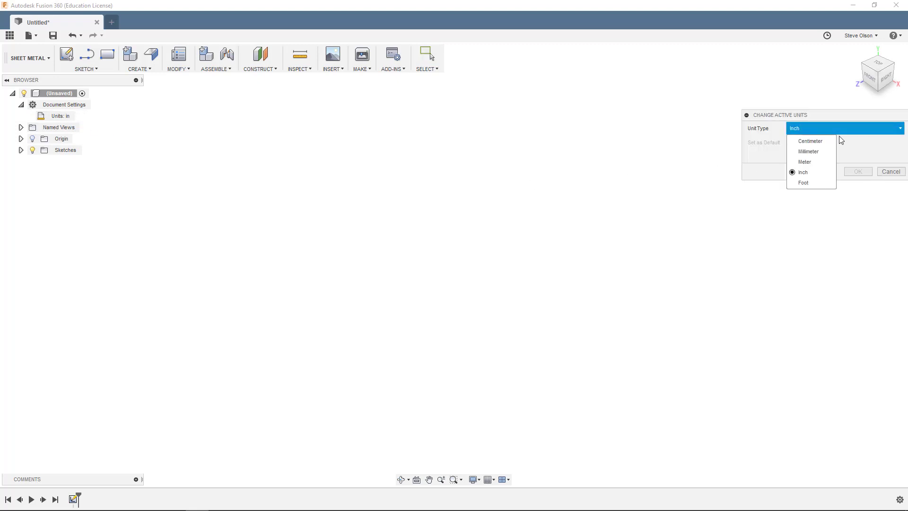
pyautogui.click(808, 152)
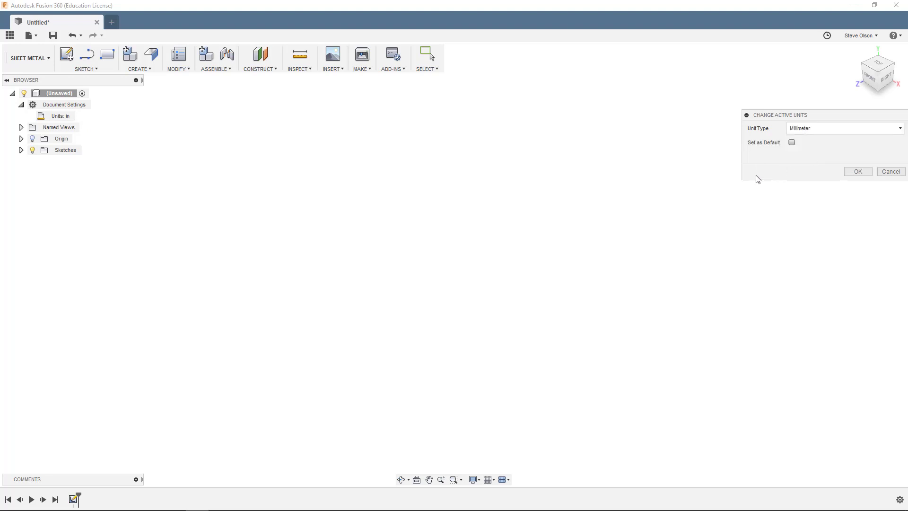
pyautogui.click(858, 171)
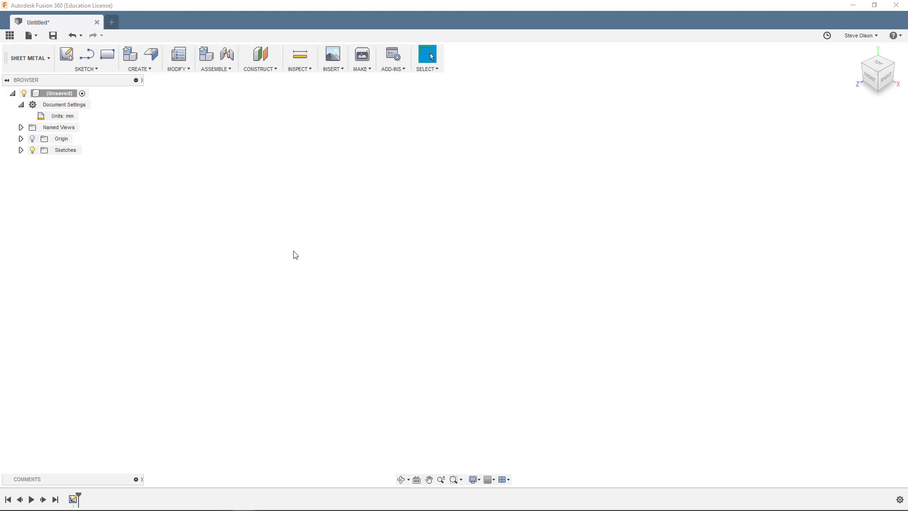
# - Sketch a center rectangle at the origin on the horizontal plane, 30 mm high and 60 mm wide, and finish the sketch
pyautogui.click(67, 55)
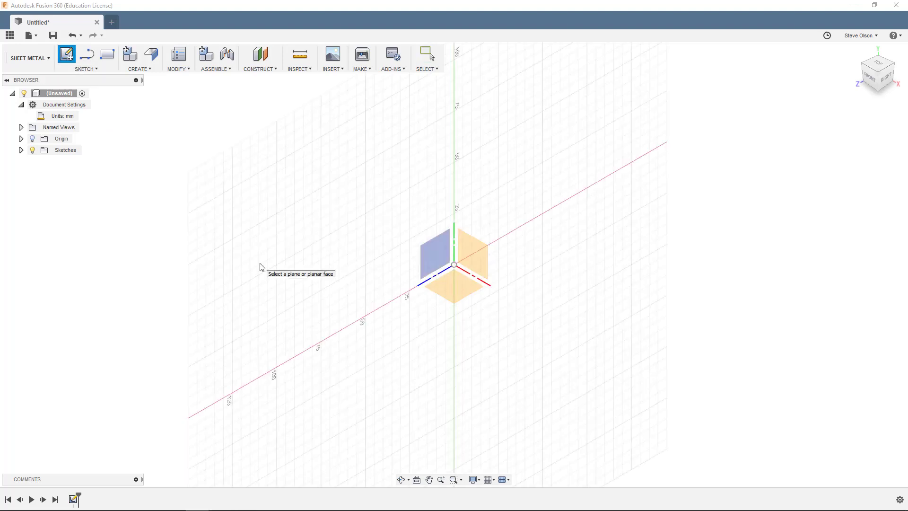
pyautogui.click(452, 292)
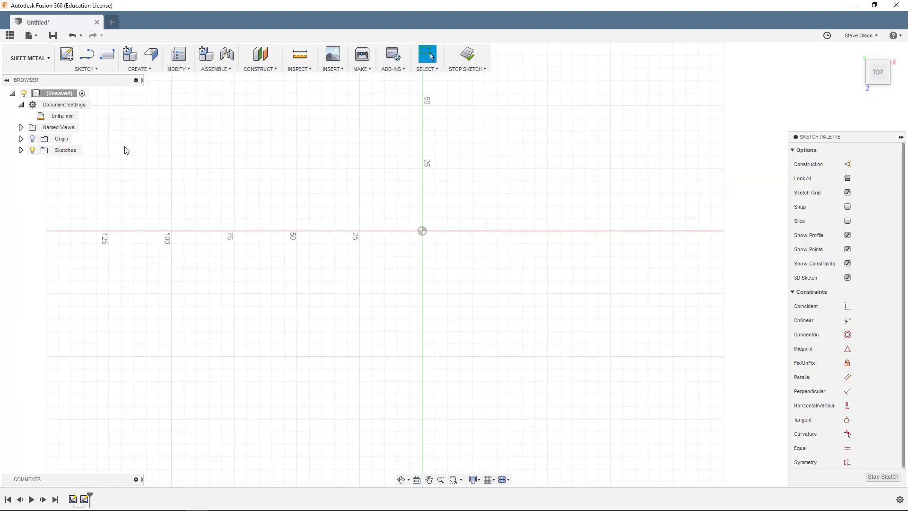
pyautogui.click(98, 69)
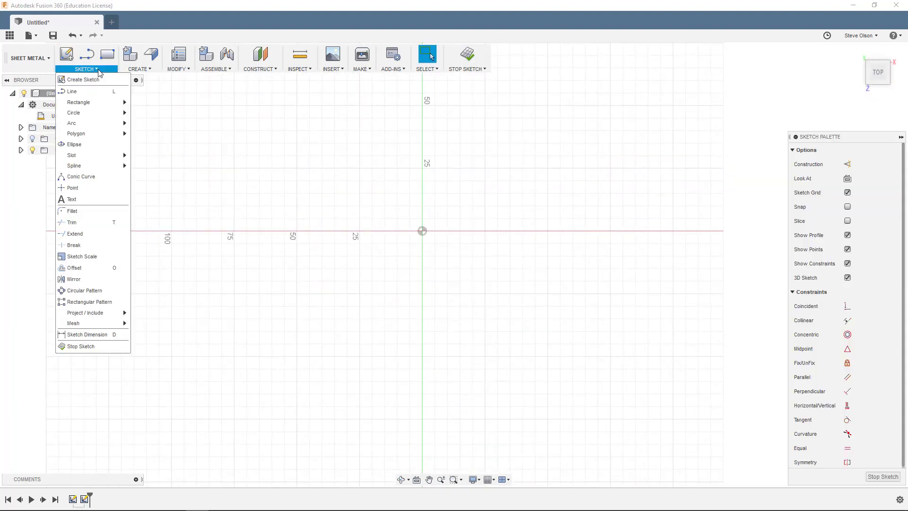
pyautogui.moveTo(103, 108)
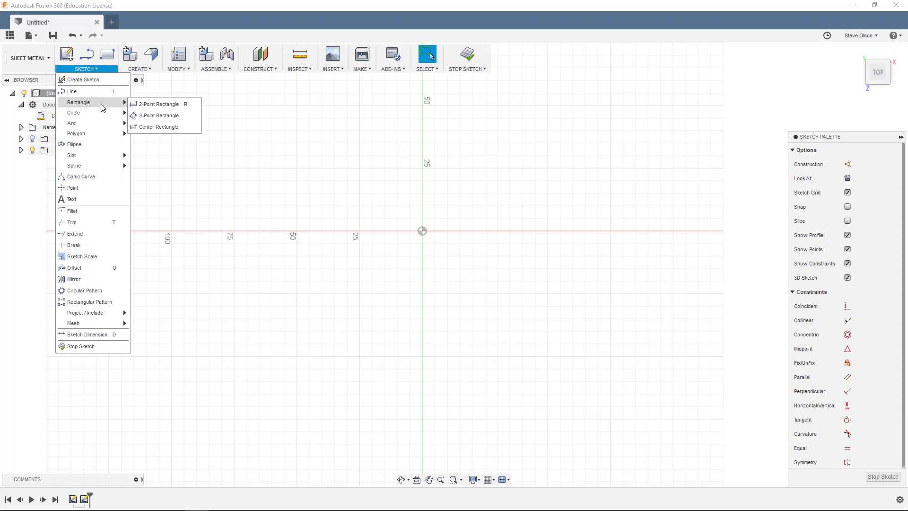
pyautogui.click(171, 127)
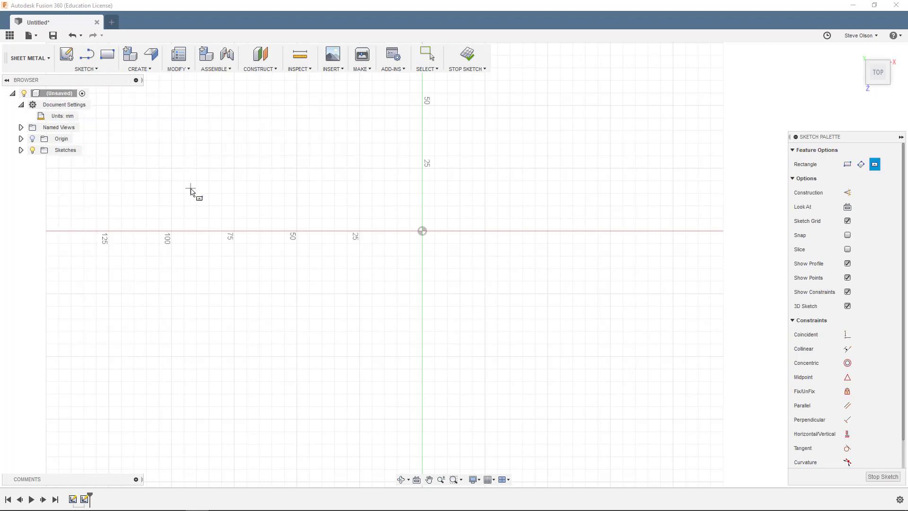
pyautogui.click(422, 231)
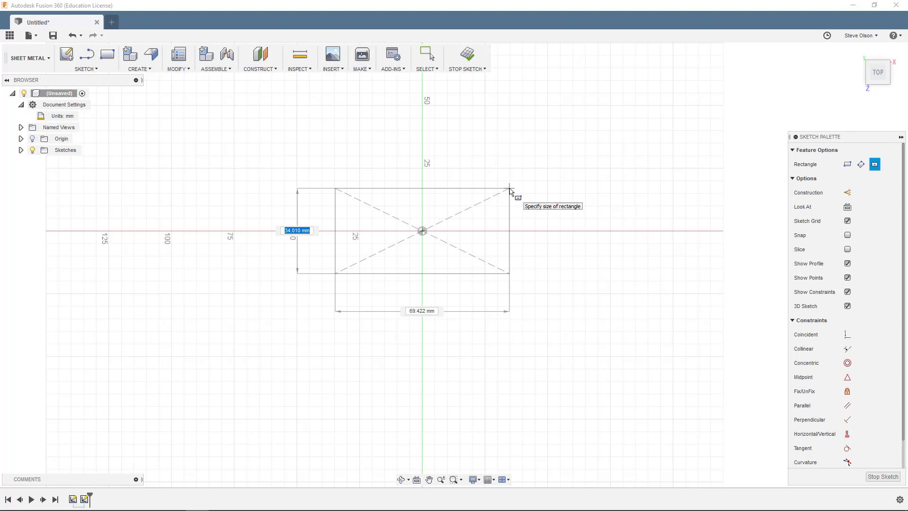
pyautogui.write('30')
pyautogui.press('Tab')
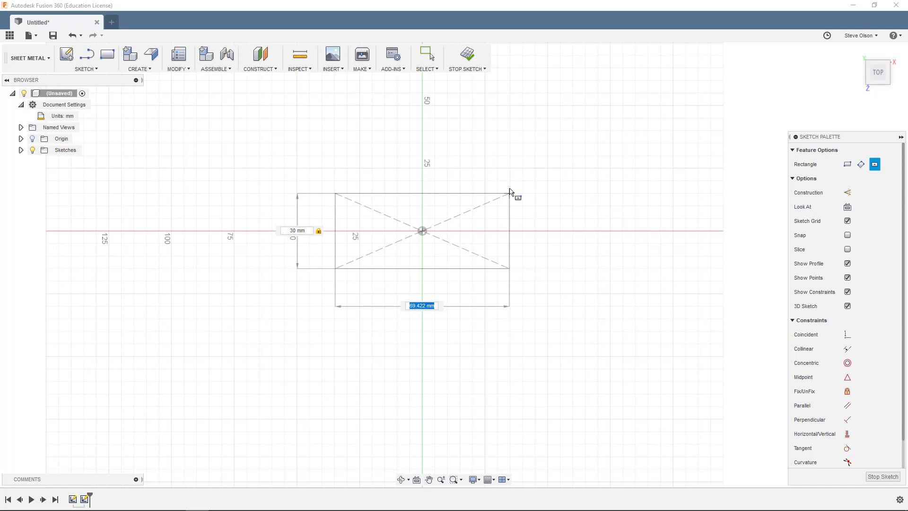
pyautogui.write('60')
pyautogui.press('Return')
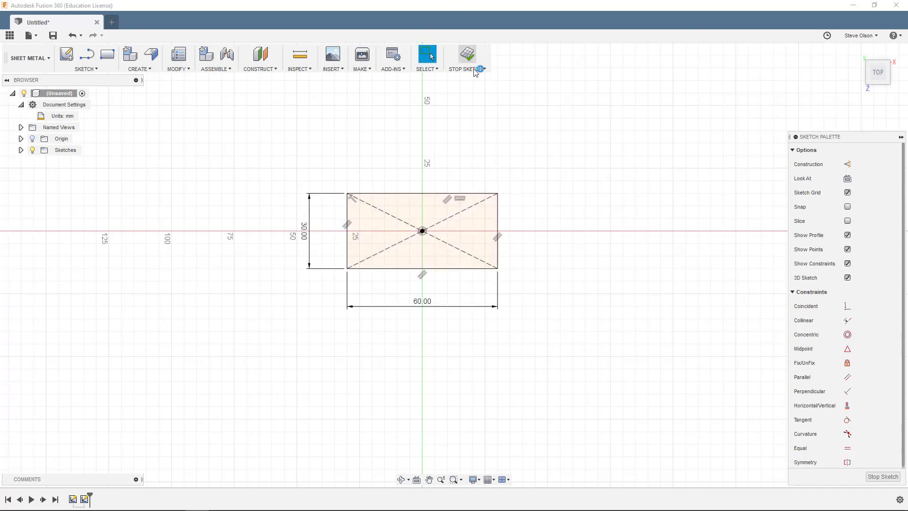
pyautogui.click(467, 54)
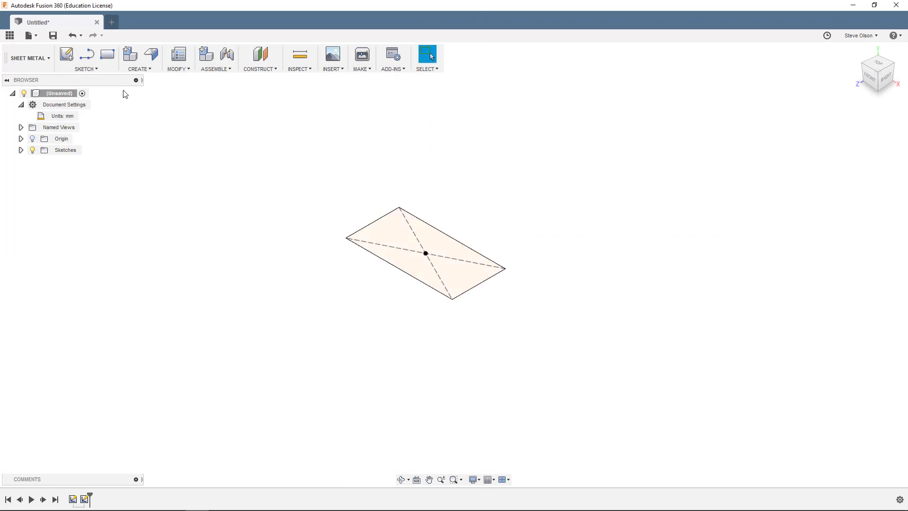
# - Create a base flange from the rectangle profile as a new body, with thickness on Side 2 and the Steel (mm) rule
pyautogui.click(152, 71)
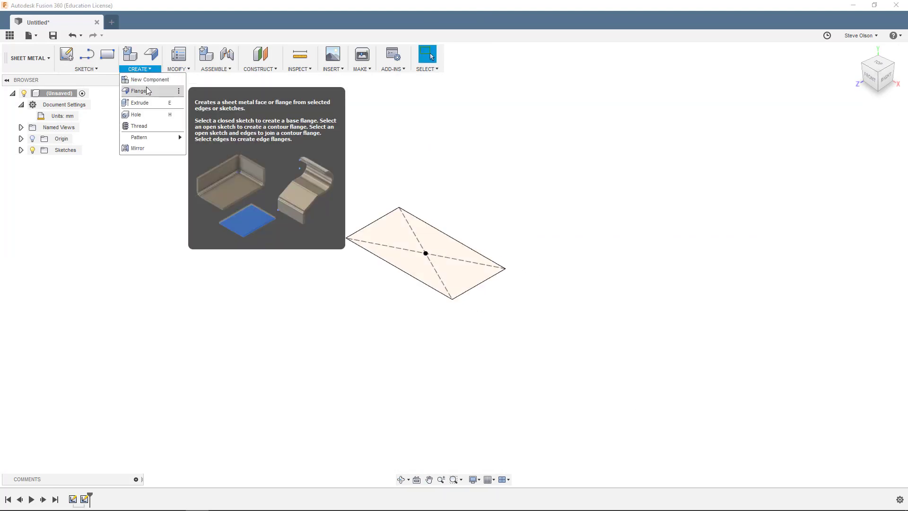
pyautogui.click(146, 87)
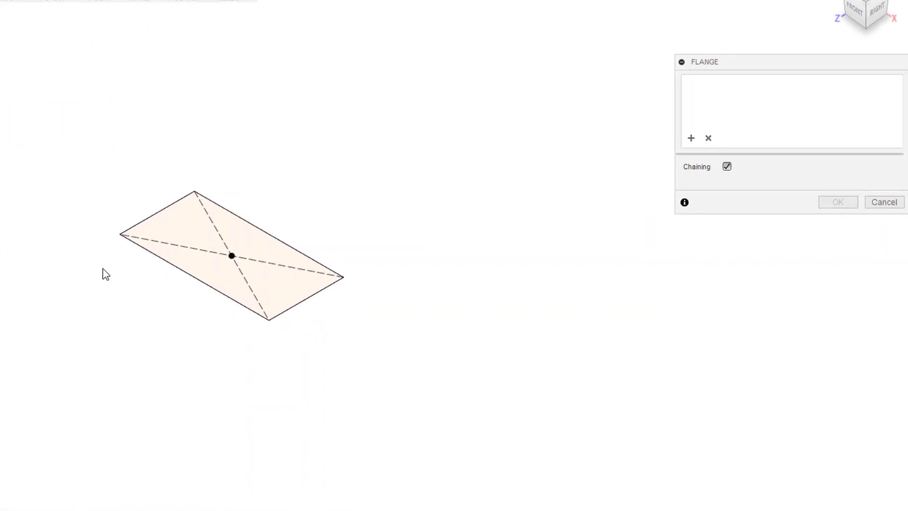
pyautogui.click(209, 290)
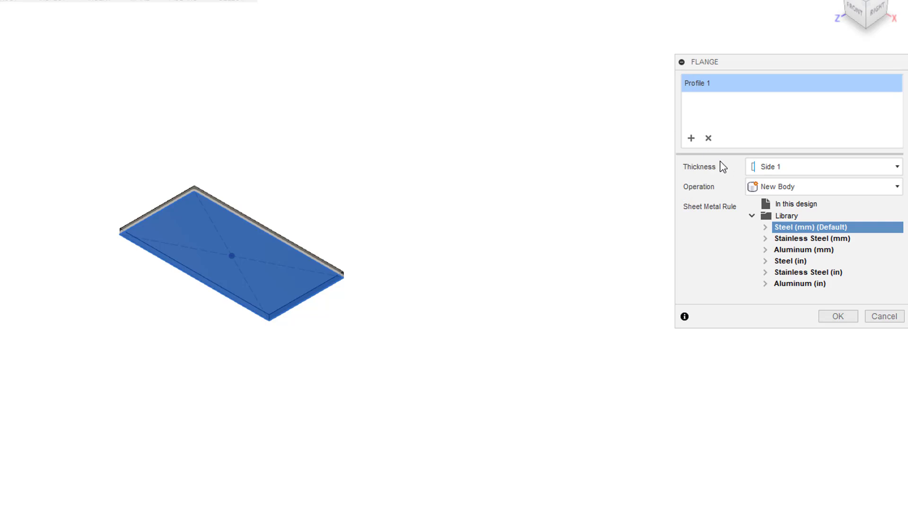
pyautogui.click(806, 167)
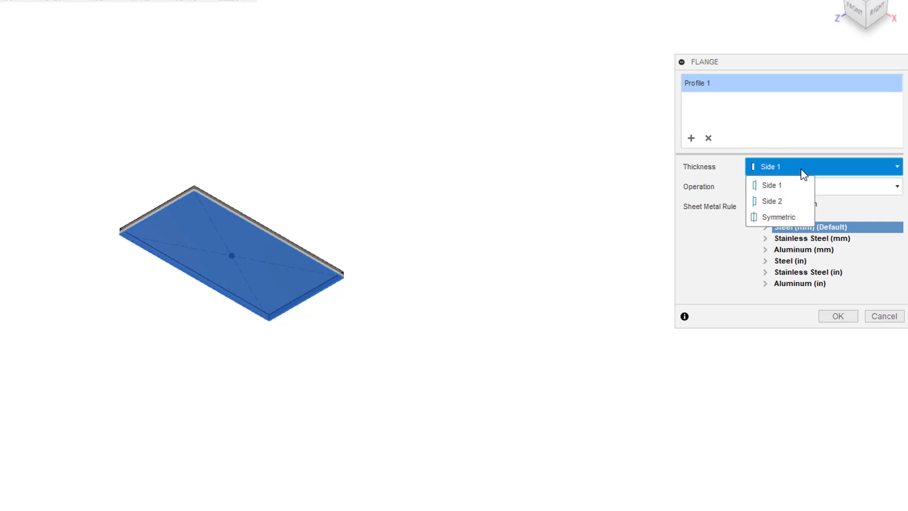
pyautogui.click(789, 203)
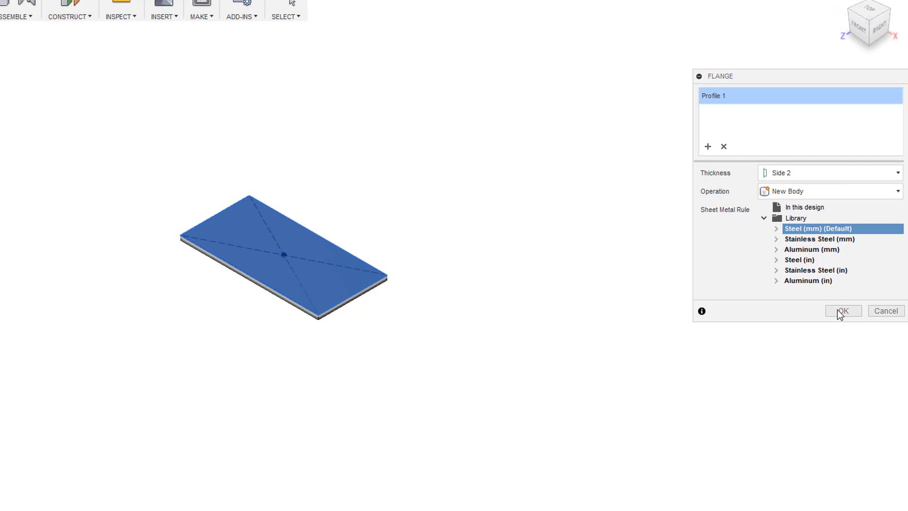
pyautogui.click(840, 311)
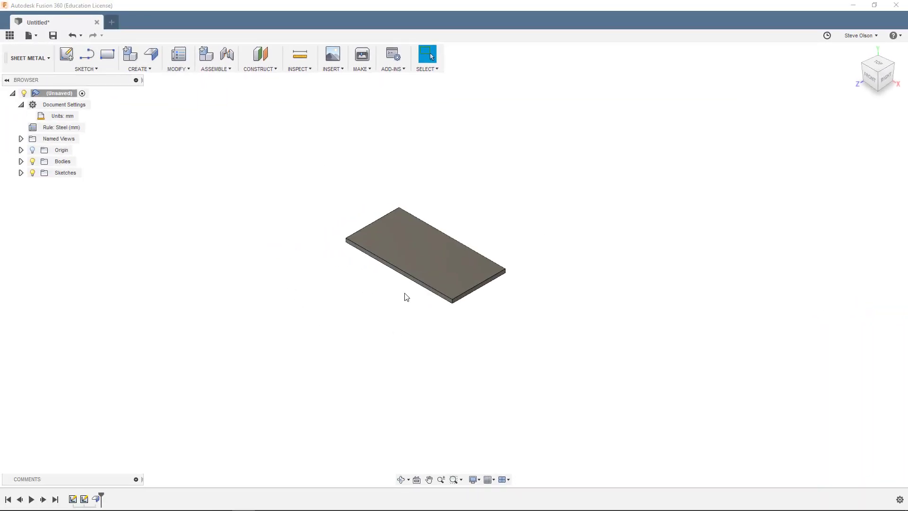
# - Start an edge flange on both long lower edges of the plate and set the flange height to 65 mm
pyautogui.click(148, 71)
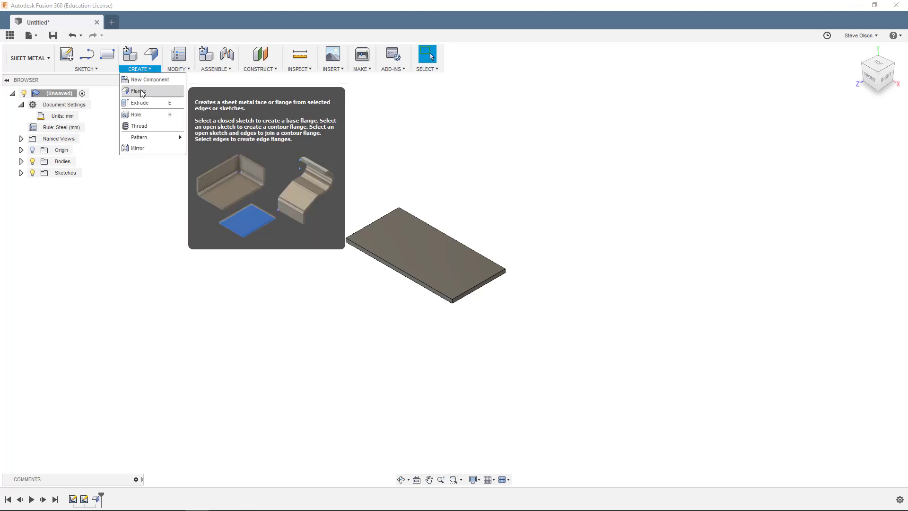
pyautogui.click(139, 91)
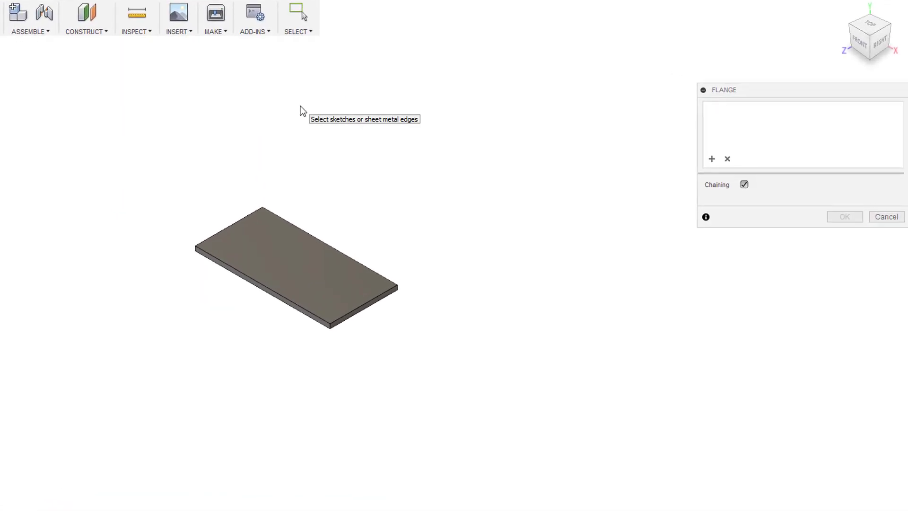
pyautogui.scroll(1, 298, 354)
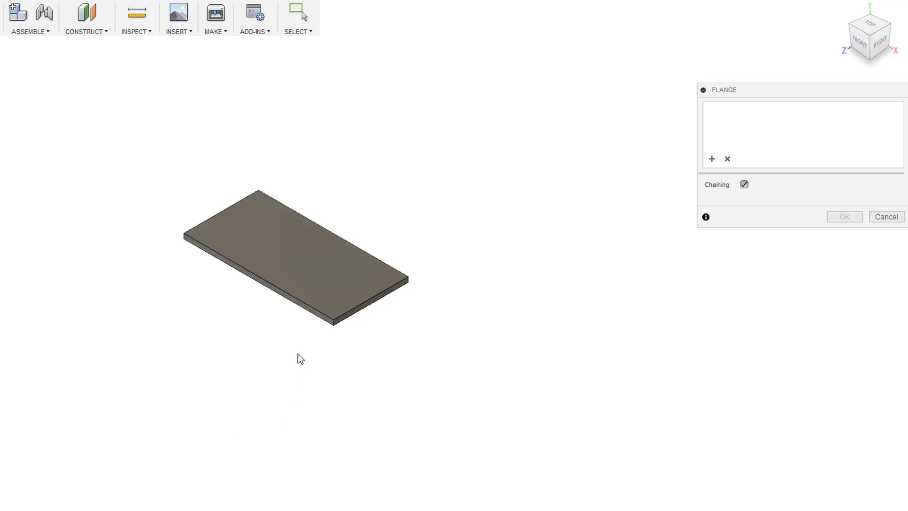
pyautogui.click(313, 319)
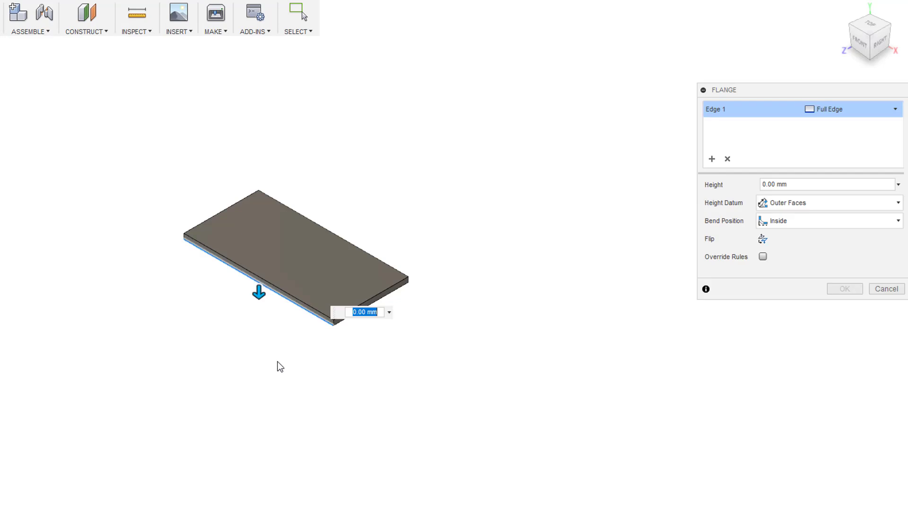
pyautogui.click(890, 26)
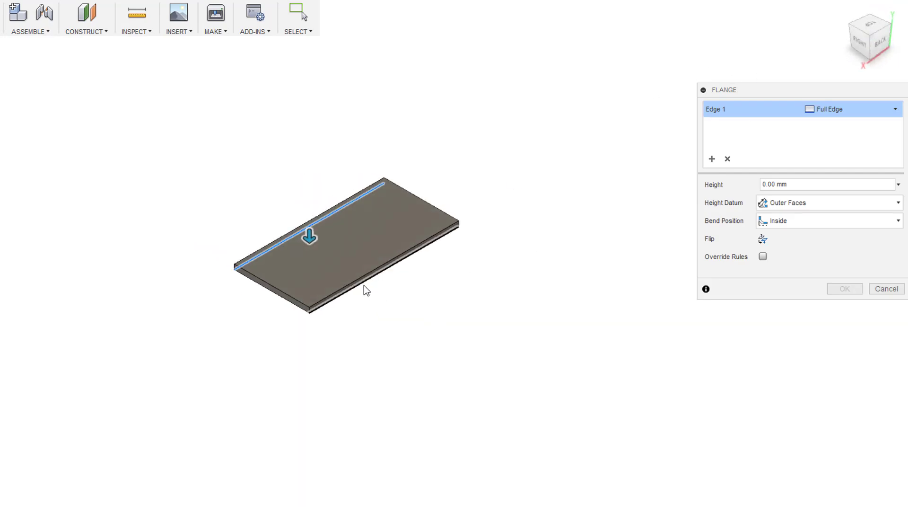
pyautogui.click(365, 284)
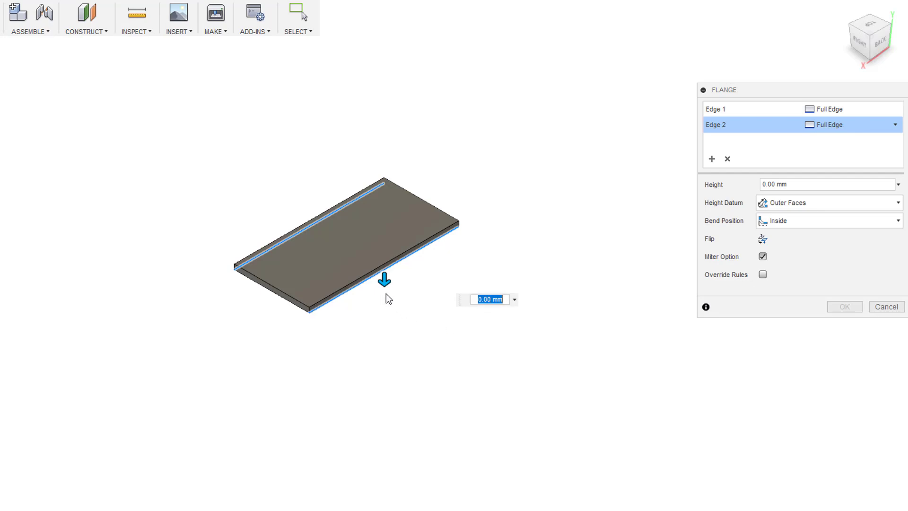
pyautogui.moveTo(386, 294); pyautogui.dragTo(384, 330)
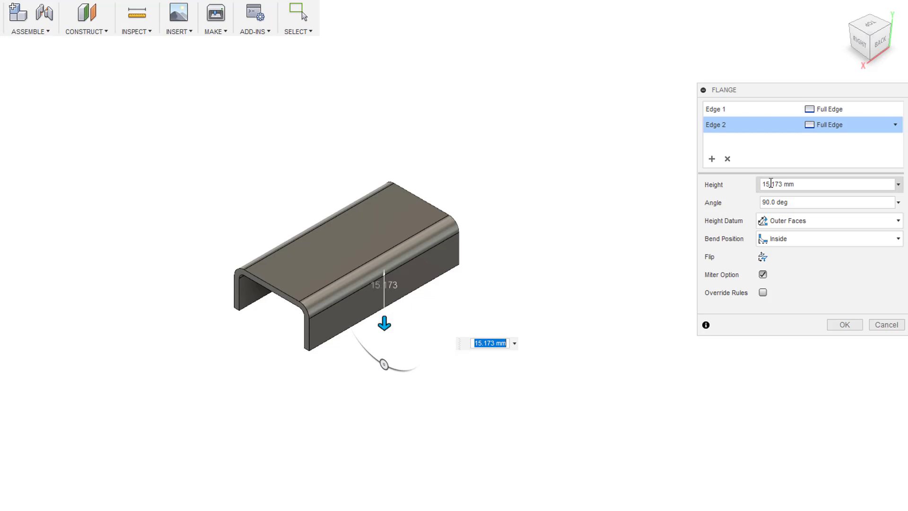
pyautogui.click(811, 185)
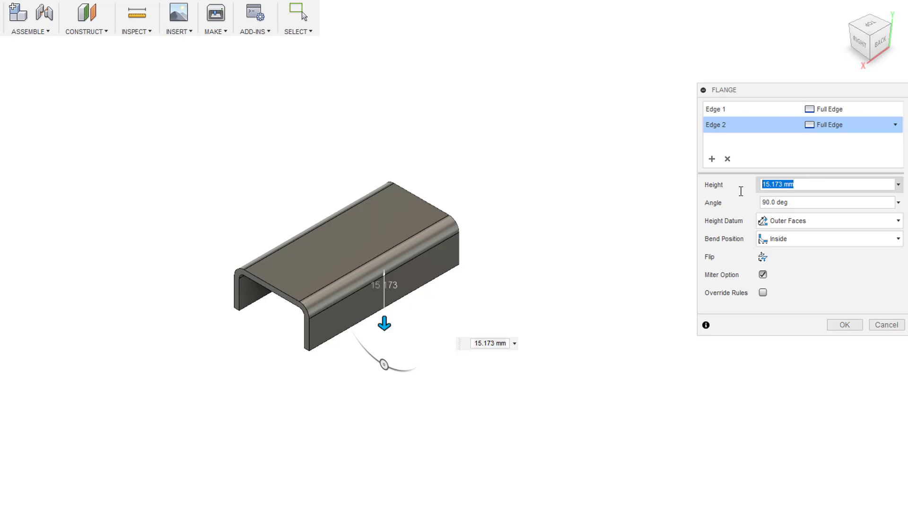
pyautogui.write('65')
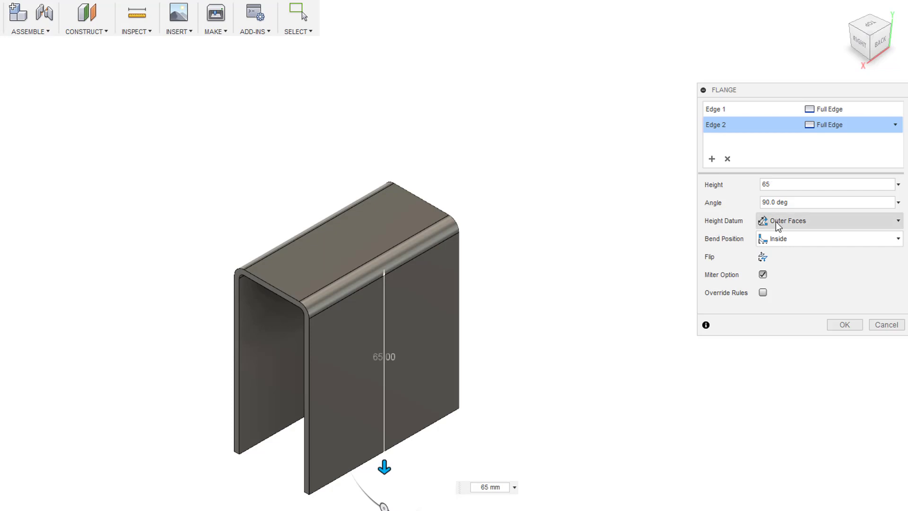
# - Try Inner Faces as the flanges' height datum and set it back to Outer Faces
pyautogui.click(799, 225)
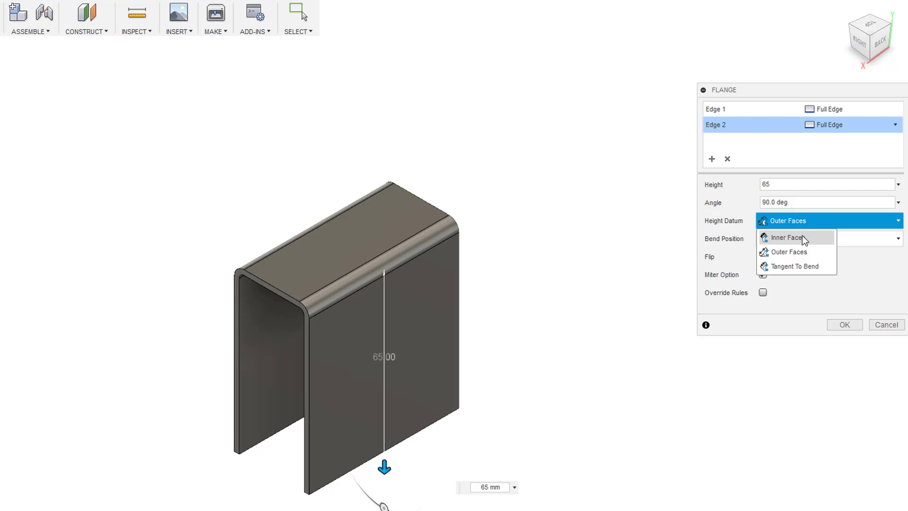
pyautogui.click(803, 238)
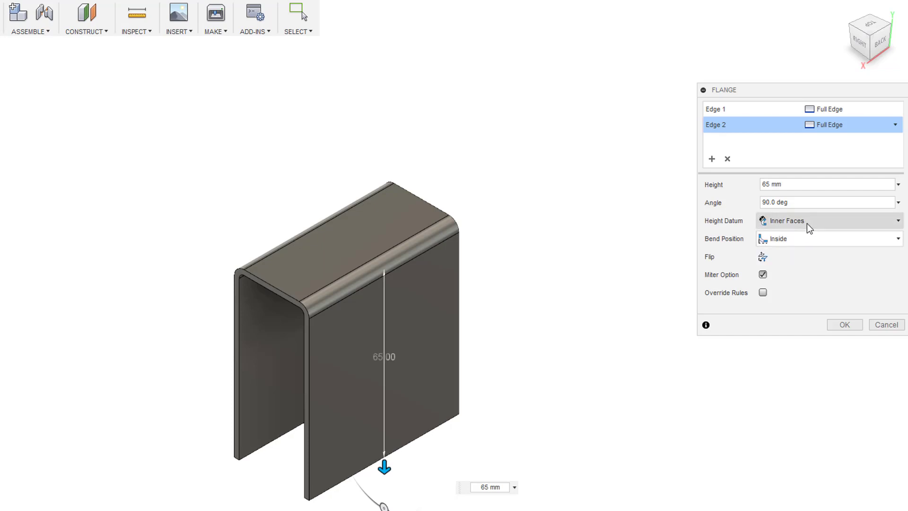
pyautogui.click(807, 223)
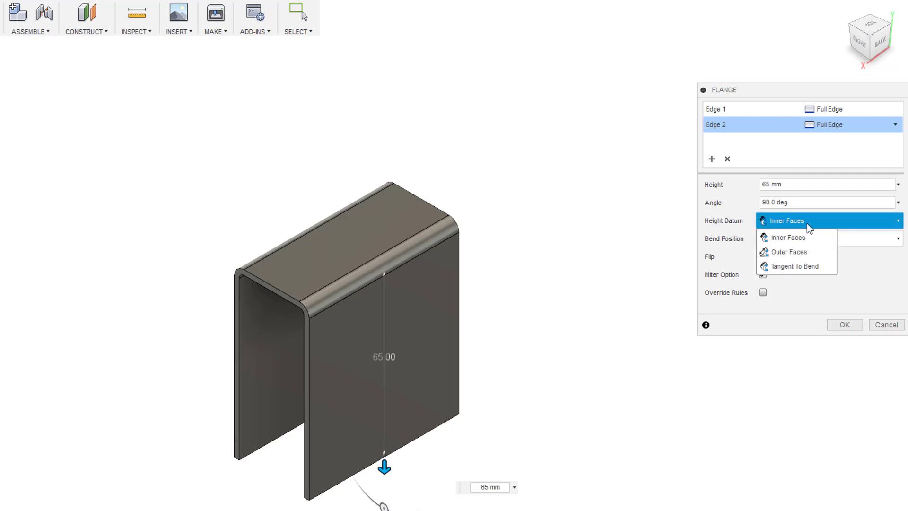
pyautogui.click(803, 252)
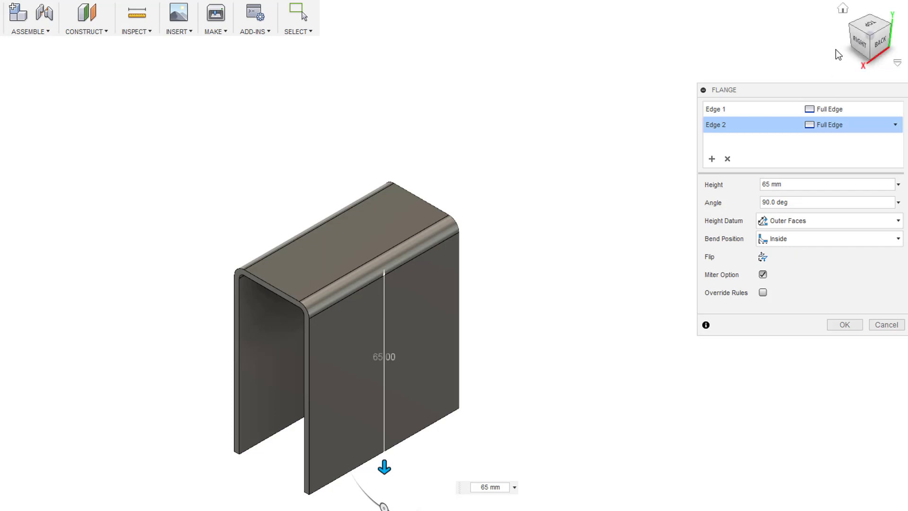
# - Compare the Outside and Adjacent bend positions, return to Inside, and create the two edge flanges
pyautogui.click(859, 47)
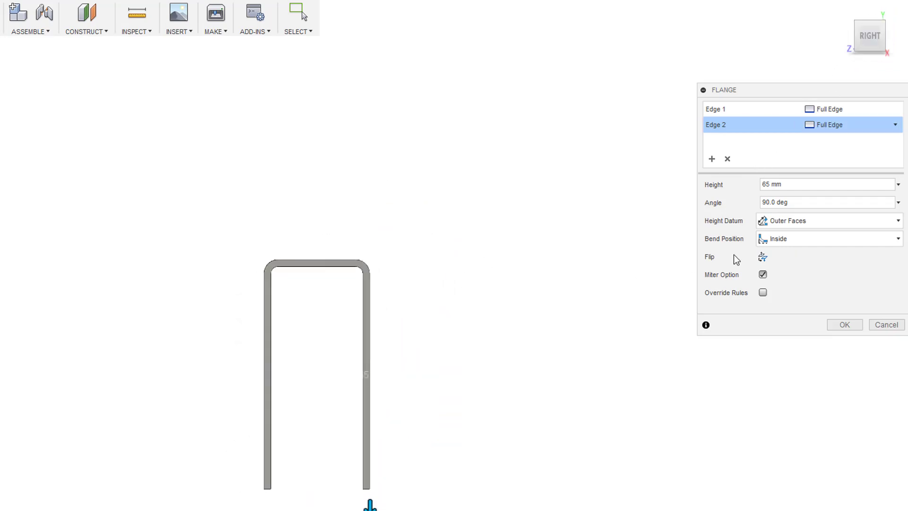
pyautogui.click(795, 240)
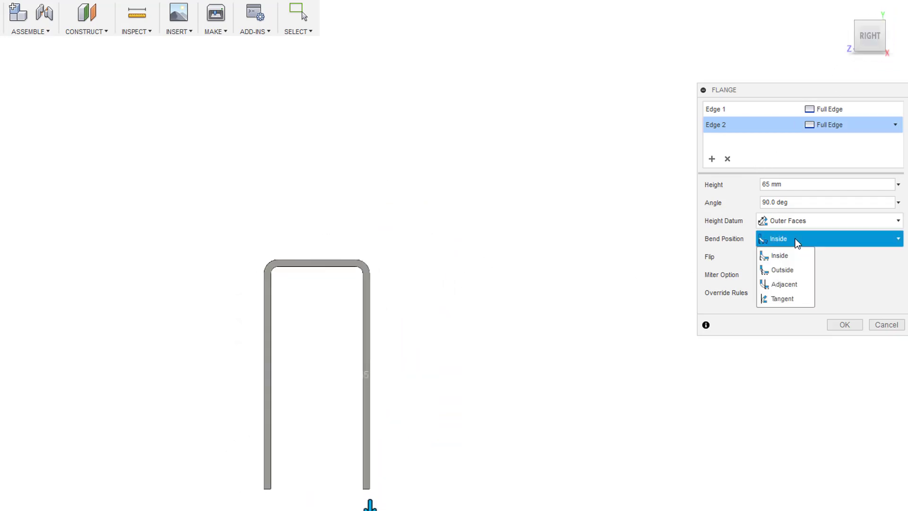
pyautogui.click(793, 266)
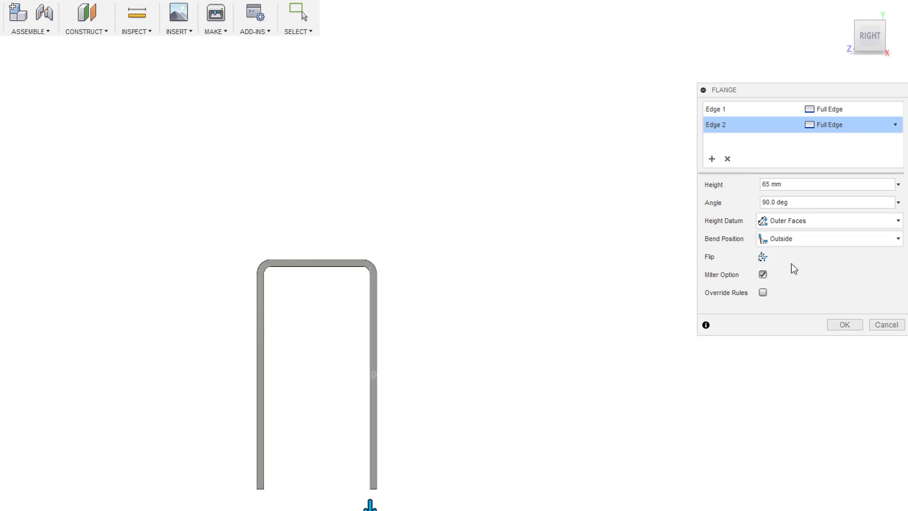
pyautogui.click(793, 239)
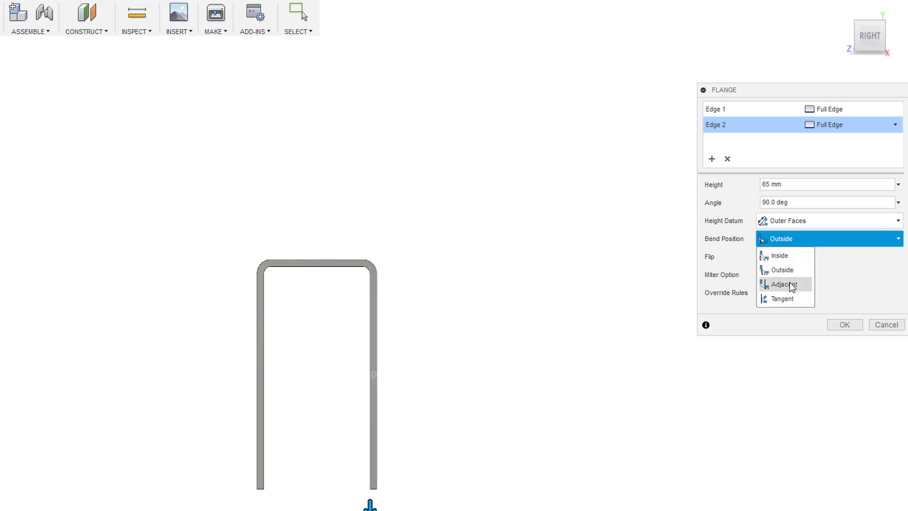
pyautogui.click(790, 283)
pyautogui.click(792, 240)
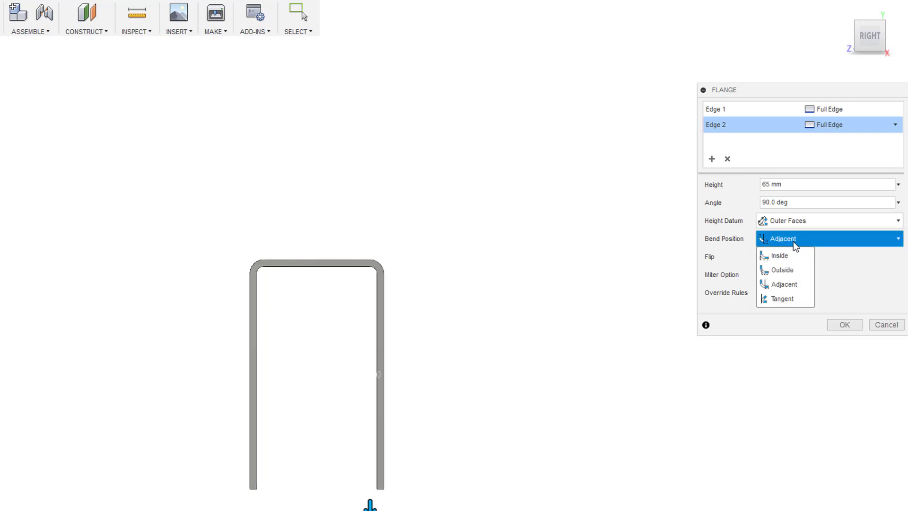
pyautogui.click(788, 253)
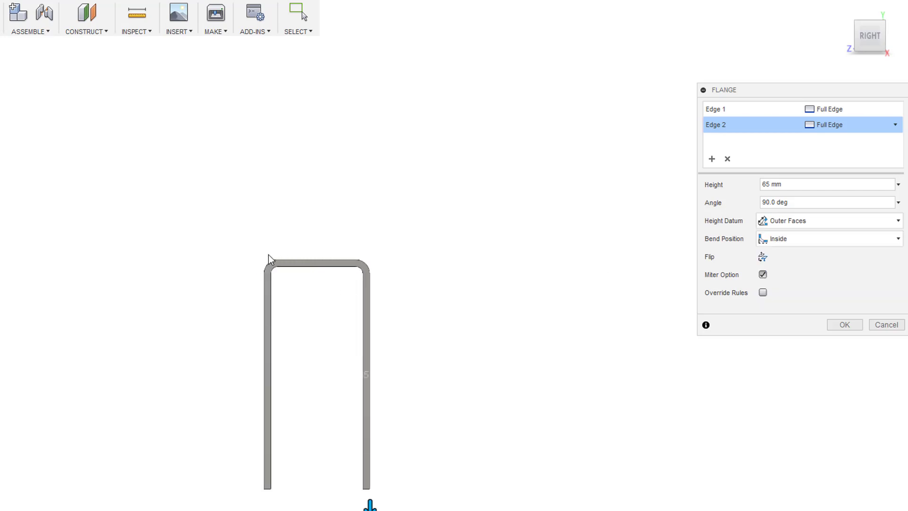
pyautogui.scroll(5, 269, 255)
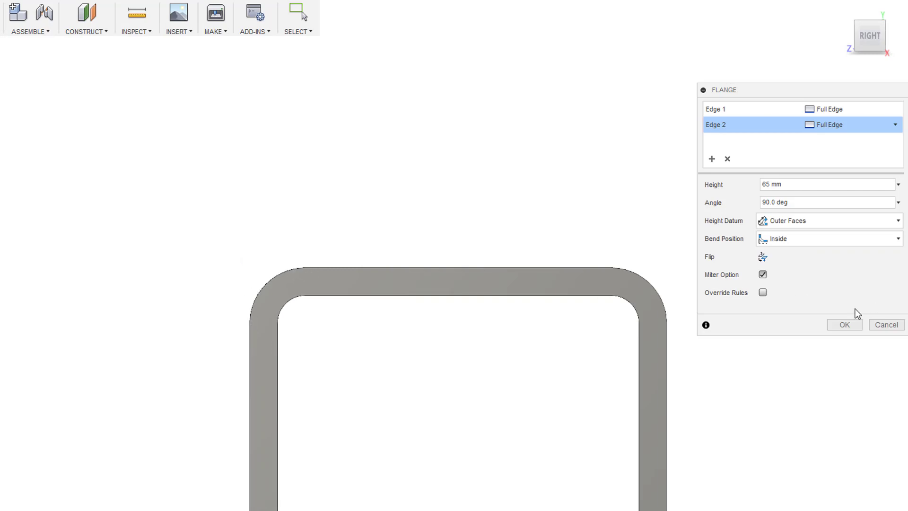
pyautogui.click(845, 324)
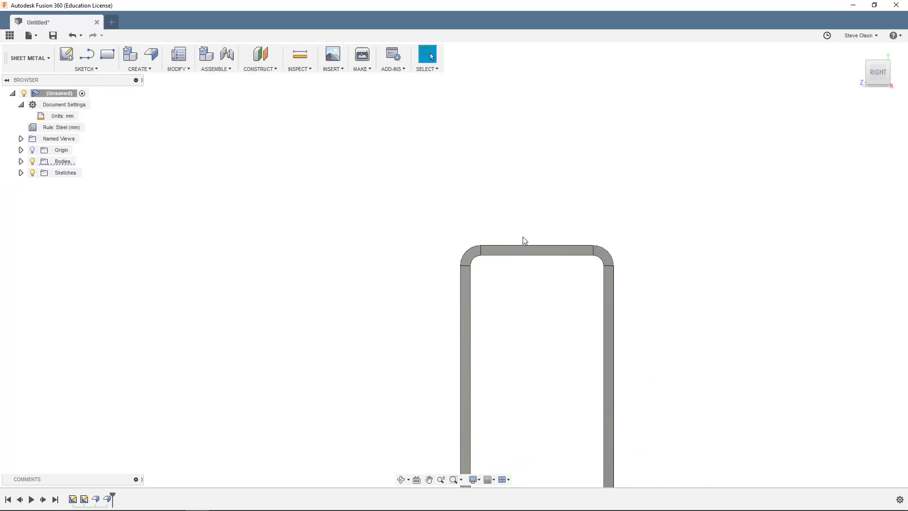
# - Measure the distance between the outer faces of the two side flanges
pyautogui.click(299, 54)
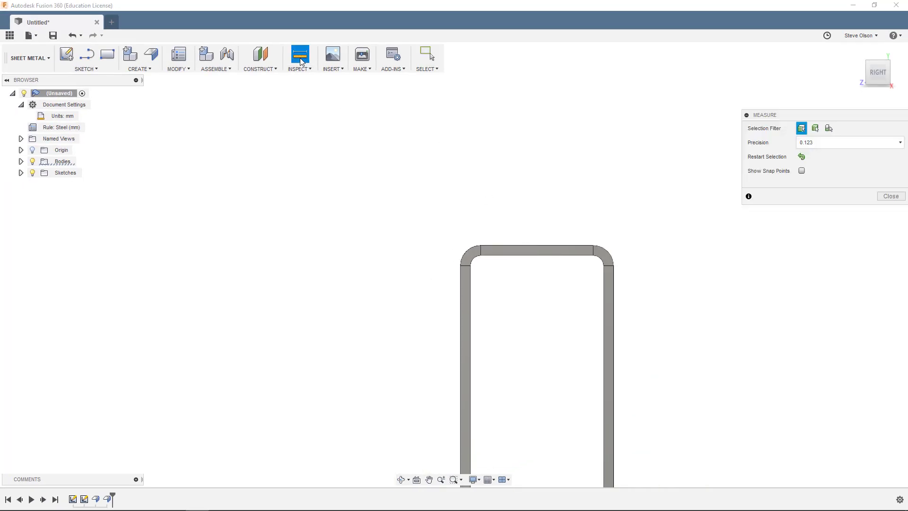
pyautogui.keyDown('shift'); pyautogui.moveTo(567, 165); pyautogui.dragTo(586, 184, button='middle'); pyautogui.keyUp('shift')
pyautogui.click(433, 257)
pyautogui.keyDown('shift'); pyautogui.moveTo(433, 257); pyautogui.dragTo(519, 229, button='middle'); pyautogui.keyUp('shift')
pyautogui.click(523, 246)
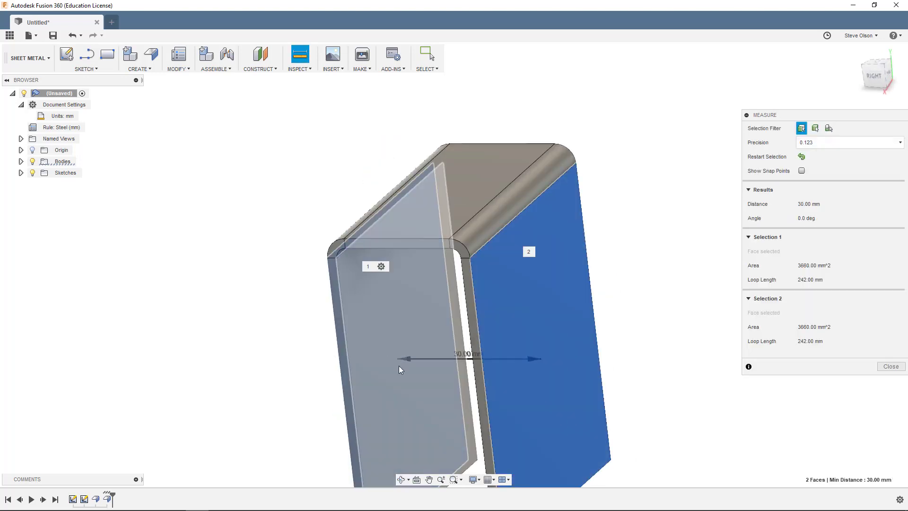
pyautogui.scroll(3, 461, 360)
pyautogui.scroll(-3, 465, 357)
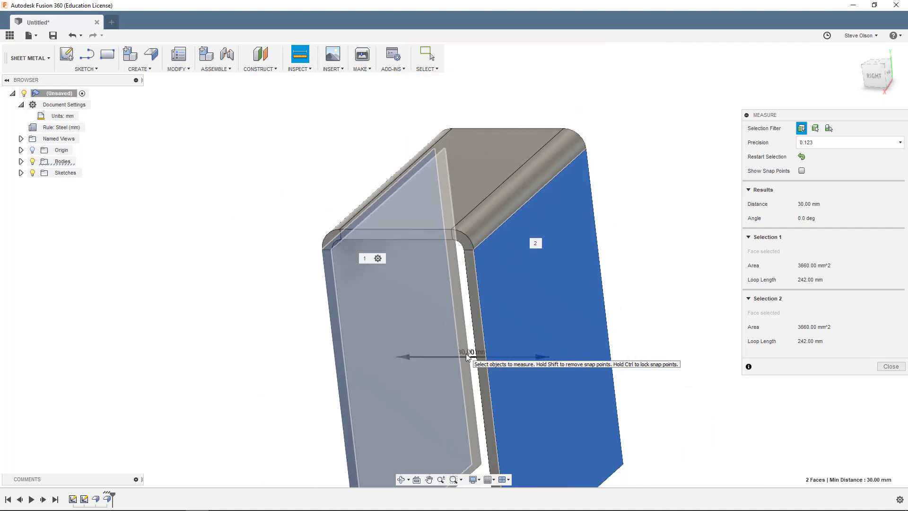
# - Measure from one flange's outer face to the part's top face and the flange's end face
pyautogui.keyDown('shift'); pyautogui.moveTo(465, 356); pyautogui.dragTo(357, 184, button='middle'); pyautogui.keyUp('shift')
pyautogui.click(454, 187)
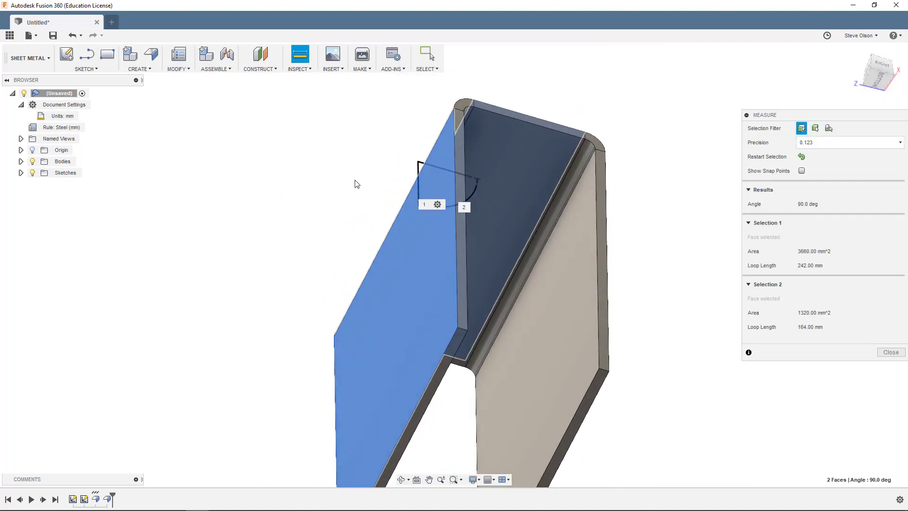
pyautogui.click(460, 337)
pyautogui.keyDown('shift'); pyautogui.moveTo(460, 337); pyautogui.dragTo(377, 283, button='middle'); pyautogui.keyUp('shift')
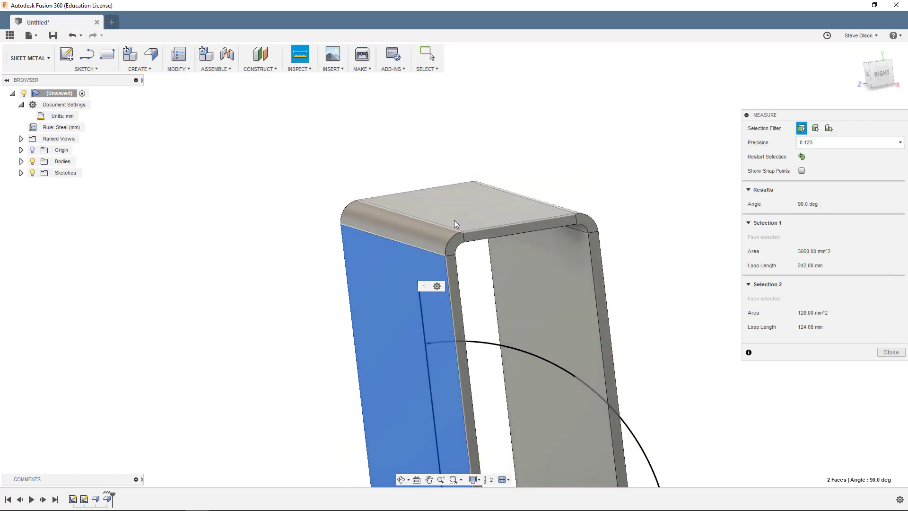
pyautogui.click(454, 220)
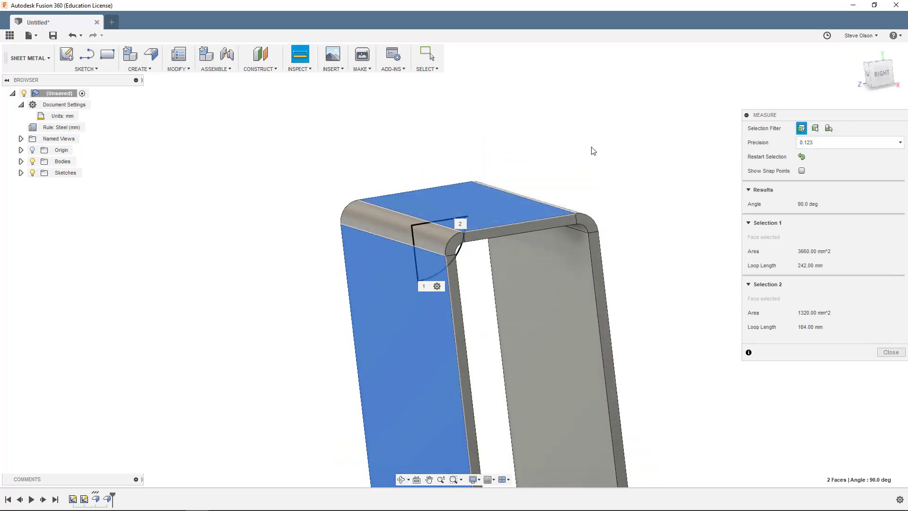
pyautogui.press('Escape')
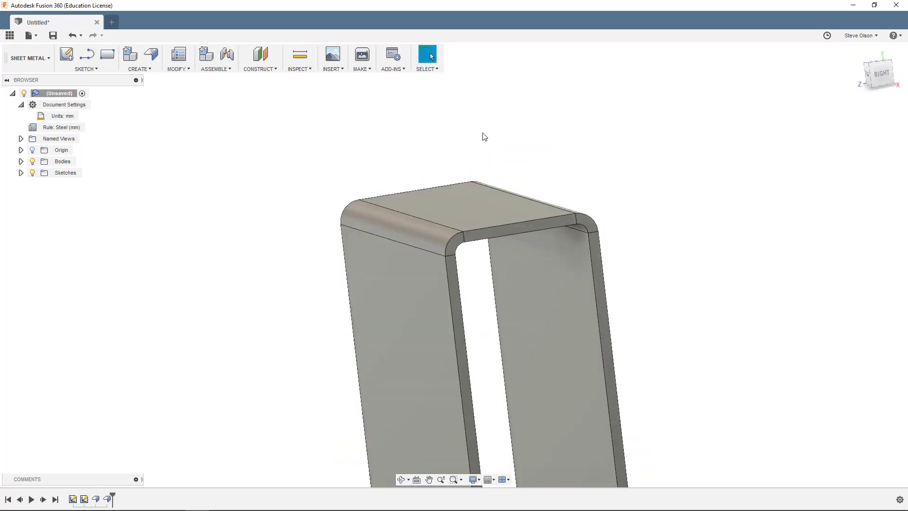
# - Measure the overall flange height from the part's top face to the bottom end face of one flange
pyautogui.click(299, 54)
pyautogui.click(443, 206)
pyautogui.keyDown('shift'); pyautogui.moveTo(443, 205); pyautogui.dragTo(464, 385, button='middle'); pyautogui.keyUp('shift')
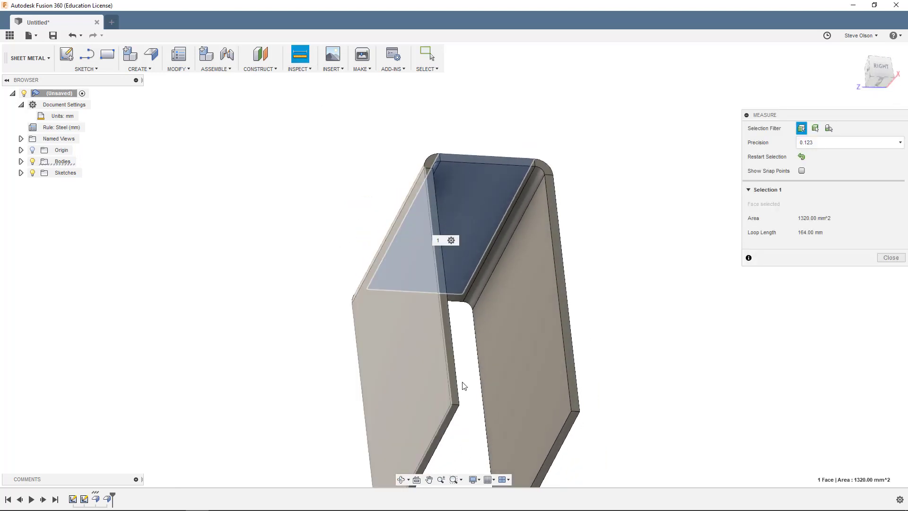
pyautogui.scroll(3, 452, 417)
pyautogui.click(447, 419)
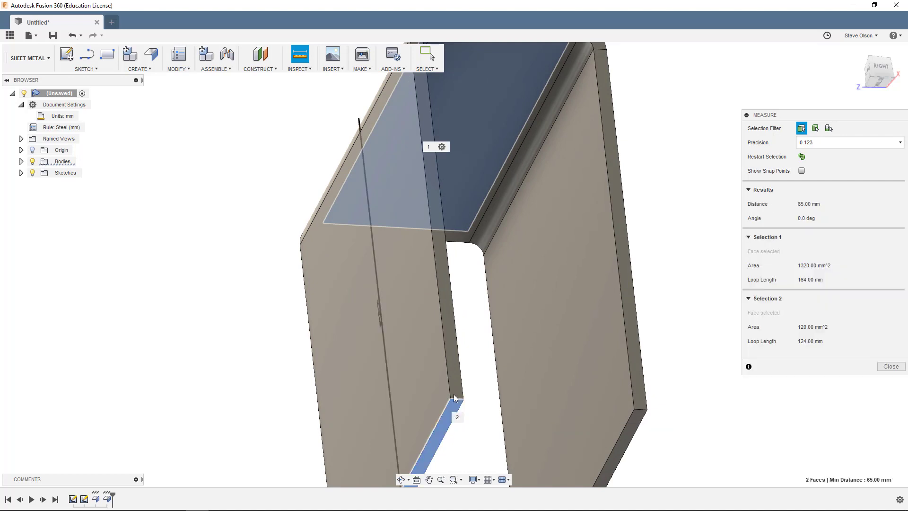
pyautogui.scroll(5, 378, 302)
pyautogui.keyDown('shift'); pyautogui.moveTo(435, 282); pyautogui.dragTo(468, 284, button='middle'); pyautogui.keyUp('shift')
pyautogui.press('F6')
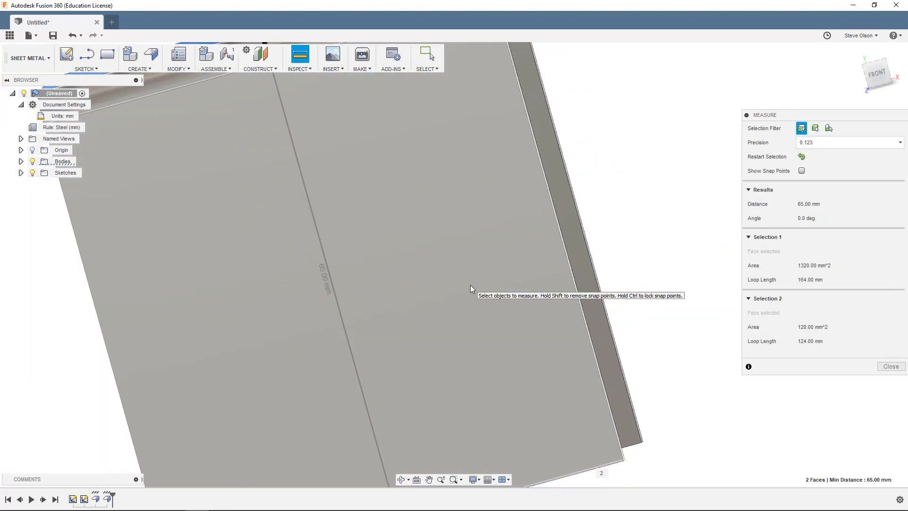
pyautogui.click(890, 366)
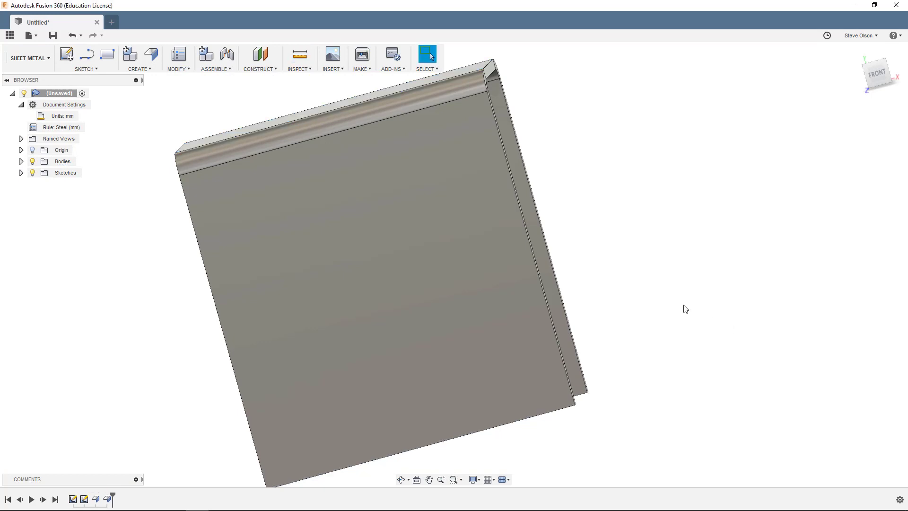
# - Start a sketch on the bottom end face of one side flange
pyautogui.scroll(-3, 676, 284)
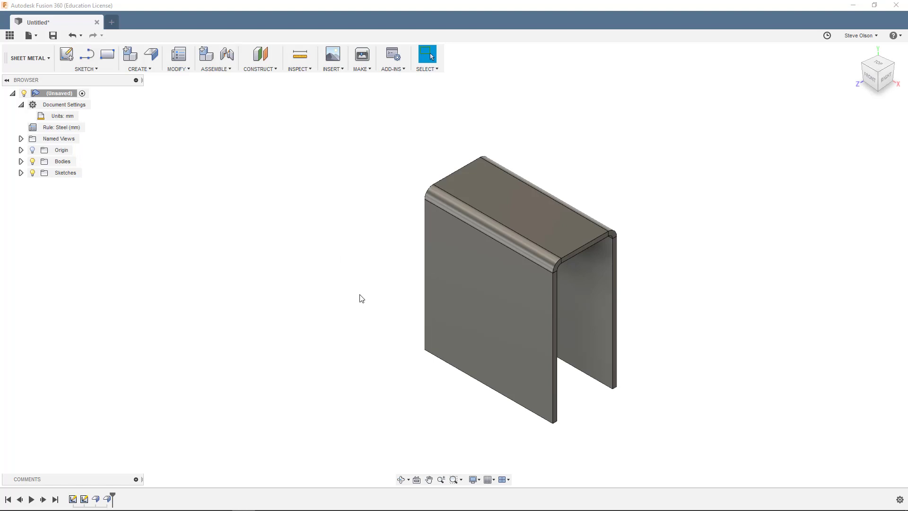
pyautogui.moveTo(360, 297)
pyautogui.keyDown('shift'); pyautogui.mouseDown(button='middle')
pyautogui.moveTo(339, 207)
pyautogui.moveTo(335, 278)
pyautogui.moveTo(403, 300)
pyautogui.mouseUp(button='middle'); pyautogui.keyUp('shift')
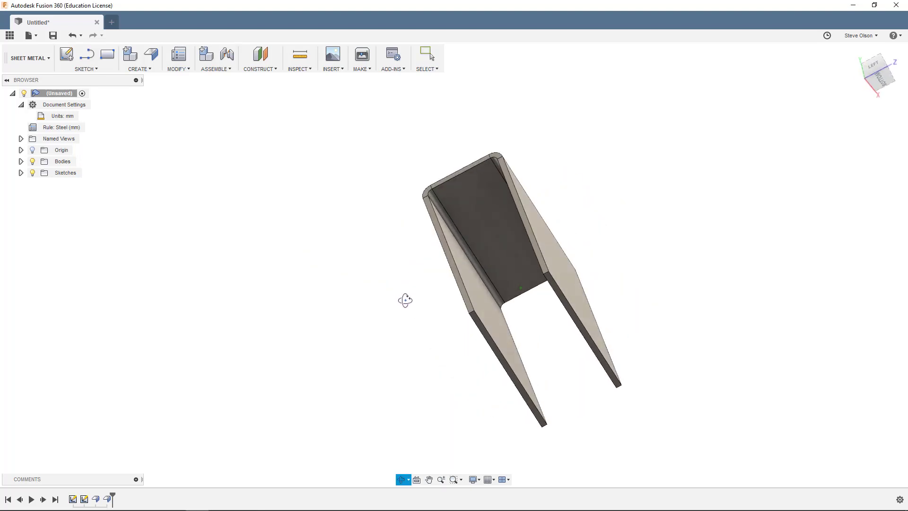
pyautogui.click(67, 55)
pyautogui.keyDown('shift'); pyautogui.moveTo(412, 249); pyautogui.dragTo(551, 286, button='middle'); pyautogui.keyUp('shift')
pyautogui.click(551, 286)
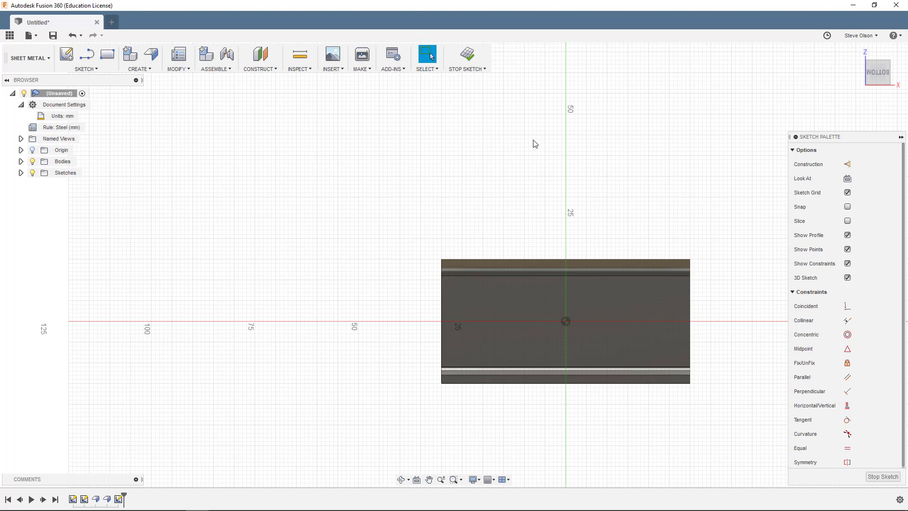
pyautogui.moveTo(535, 143)
pyautogui.keyDown('shift'); pyautogui.mouseDown(button='middle')
pyautogui.moveTo(533, 168)
pyautogui.moveTo(573, 151)
pyautogui.mouseUp(button='middle'); pyautogui.keyUp('shift')
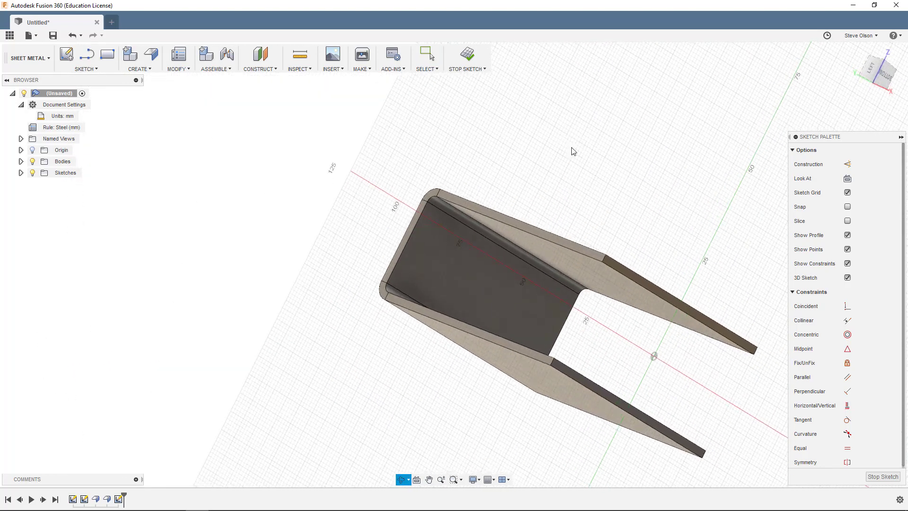
# - Project the inner corner point of the flange's end face into the sketch
pyautogui.click(85, 68)
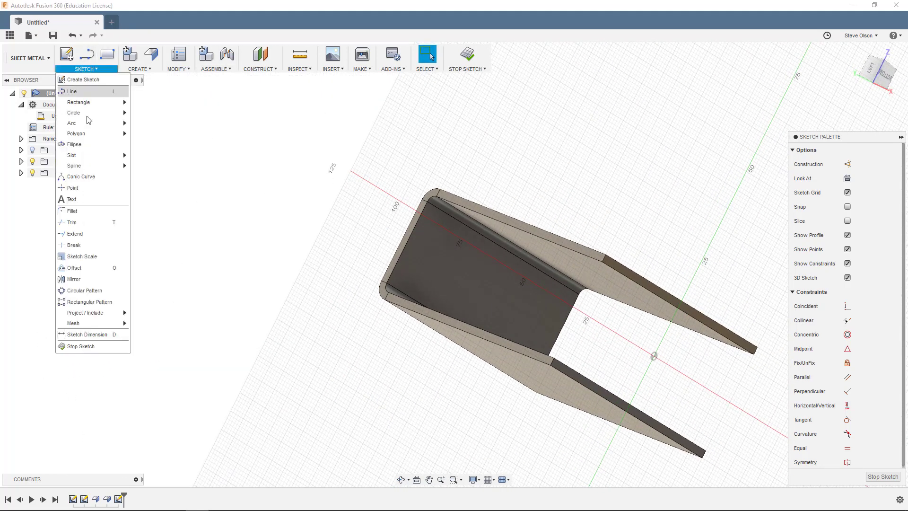
pyautogui.moveTo(108, 316)
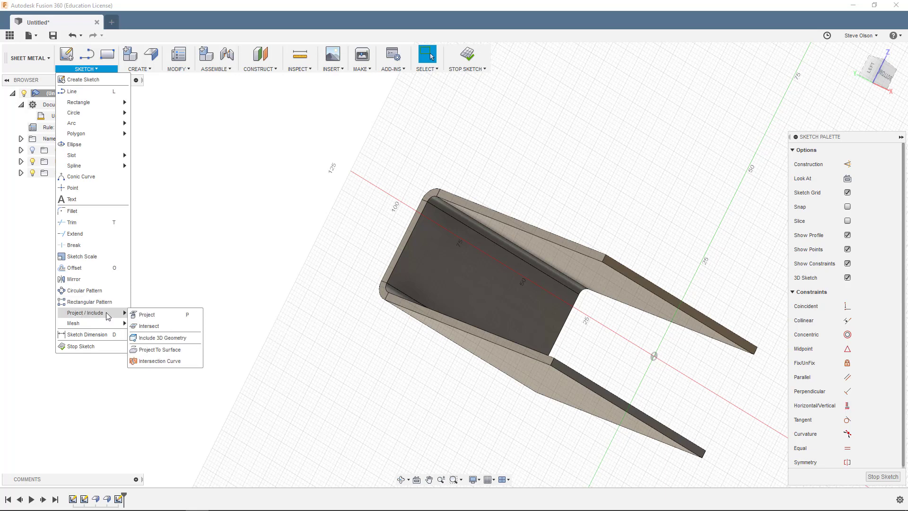
pyautogui.click(147, 315)
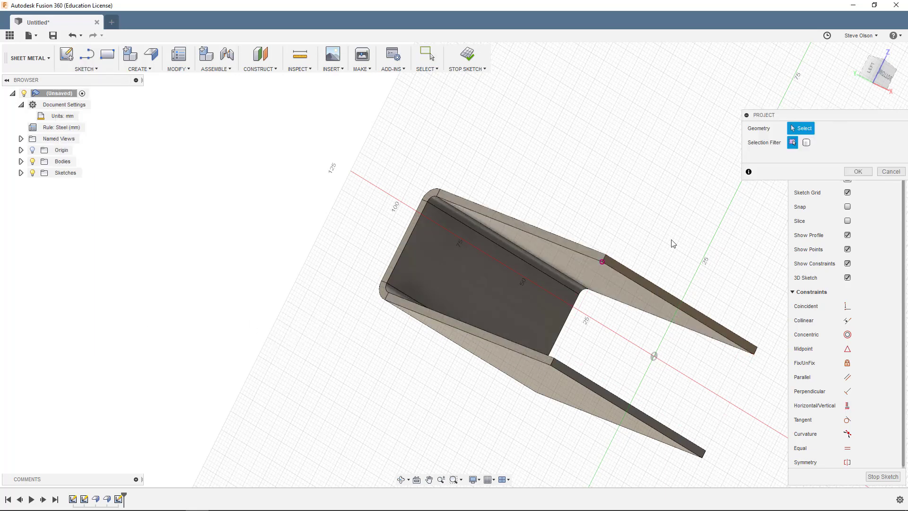
pyautogui.click(884, 75)
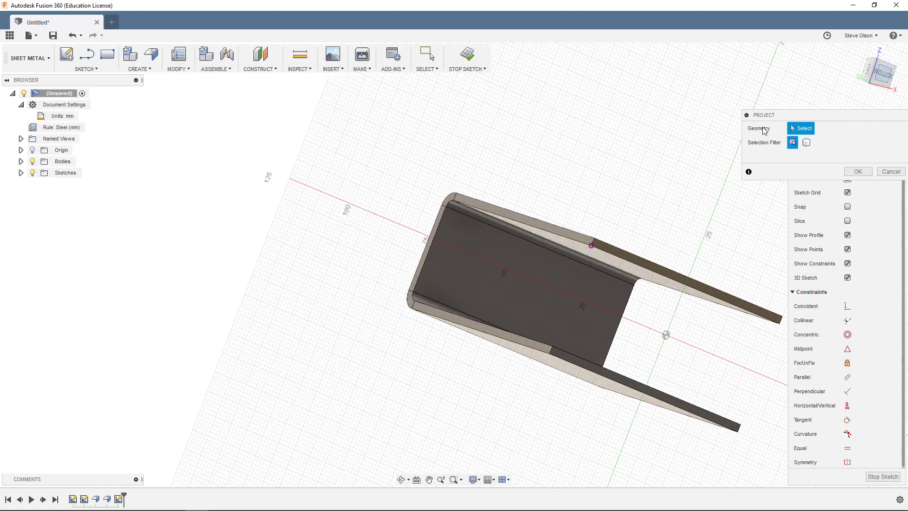
pyautogui.click(900, 63)
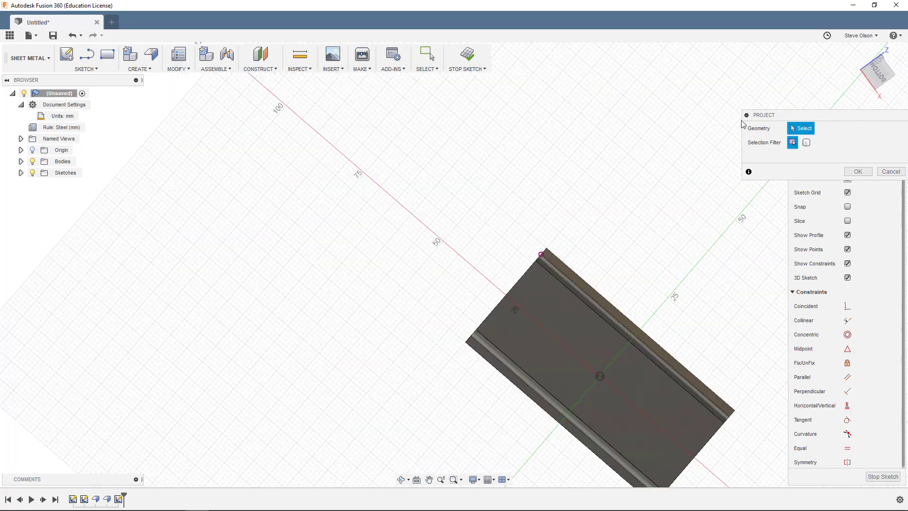
pyautogui.moveTo(591, 200); pyautogui.dragTo(441, 126, button='middle')
pyautogui.scroll(2, 430, 175)
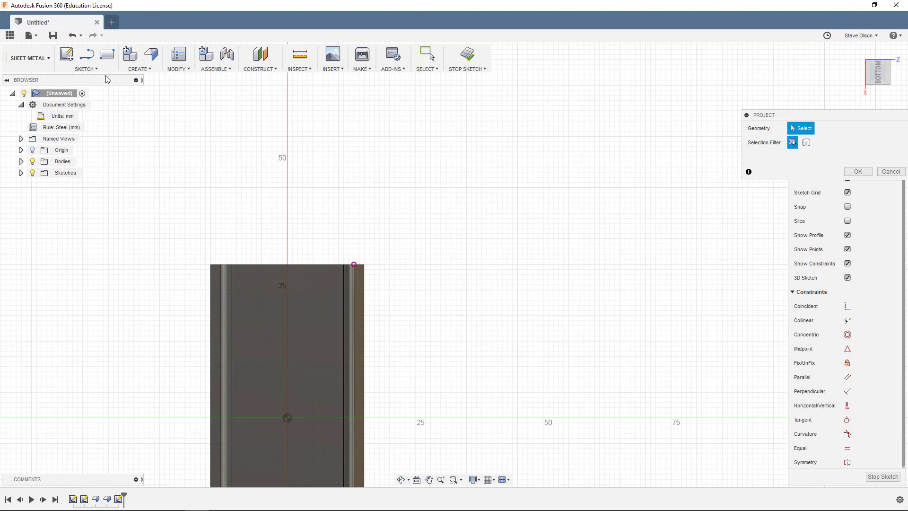
# - Draw an L-shaped open profile from the projected corner, about 8.7 mm past the part's end, turning outward to about 21.9 mm beyond the flange's outer face
pyautogui.click(87, 55)
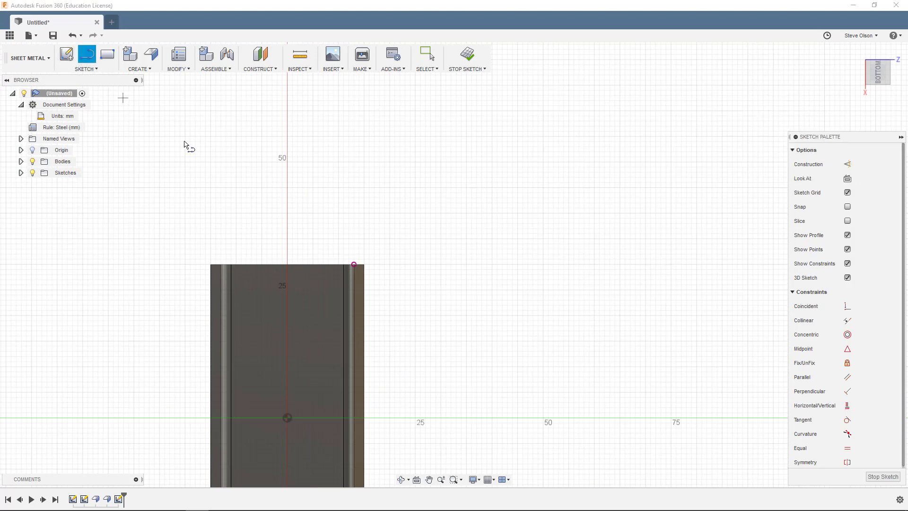
pyautogui.click(354, 264)
pyautogui.click(355, 220)
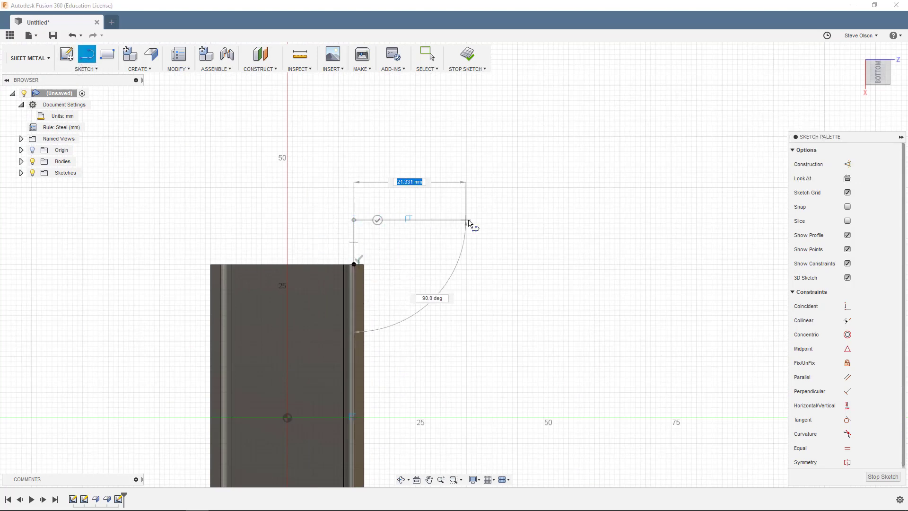
pyautogui.click(476, 220)
pyautogui.press('Escape')
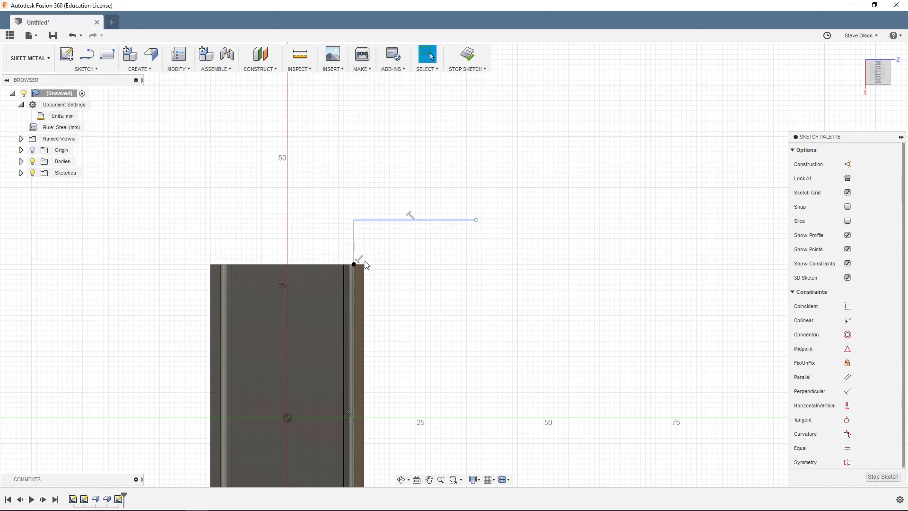
# - Dimension the short segment of the L-shaped profile to 5 mm
pyautogui.scroll(3, 340, 241)
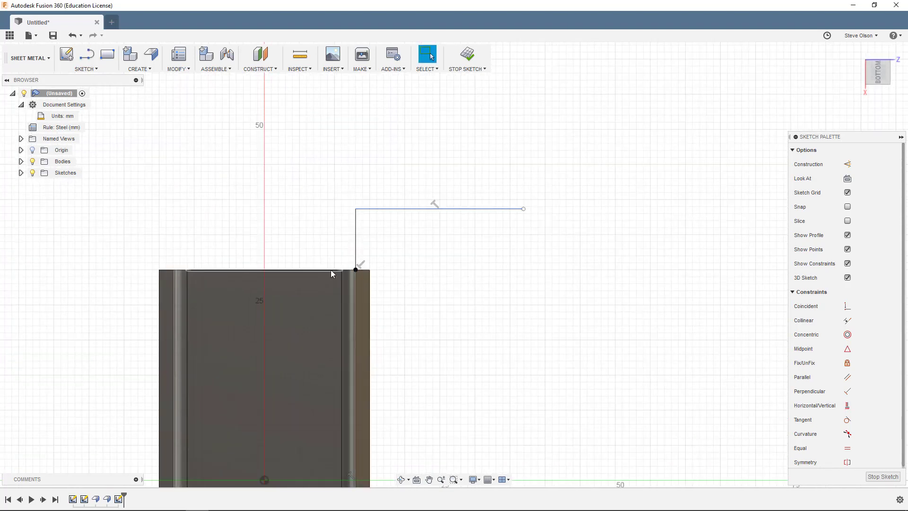
pyautogui.click(90, 56)
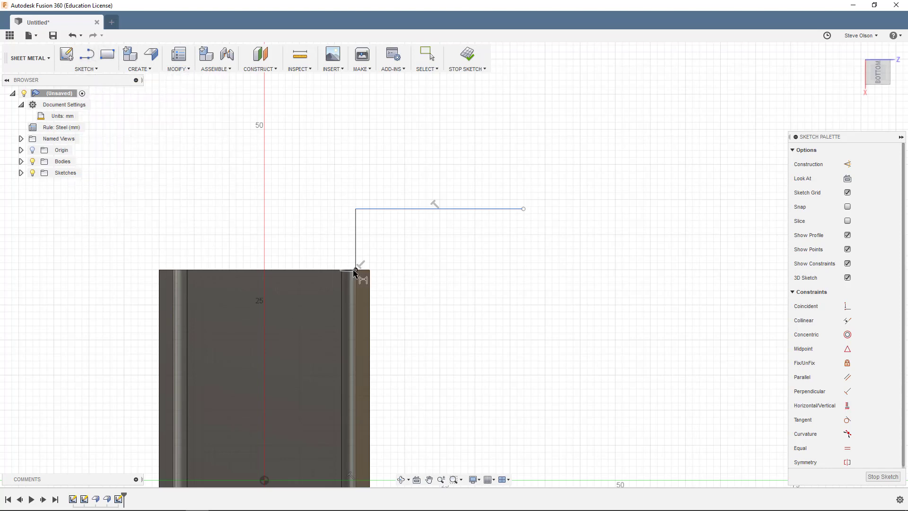
pyautogui.click(355, 215)
pyautogui.click(324, 233)
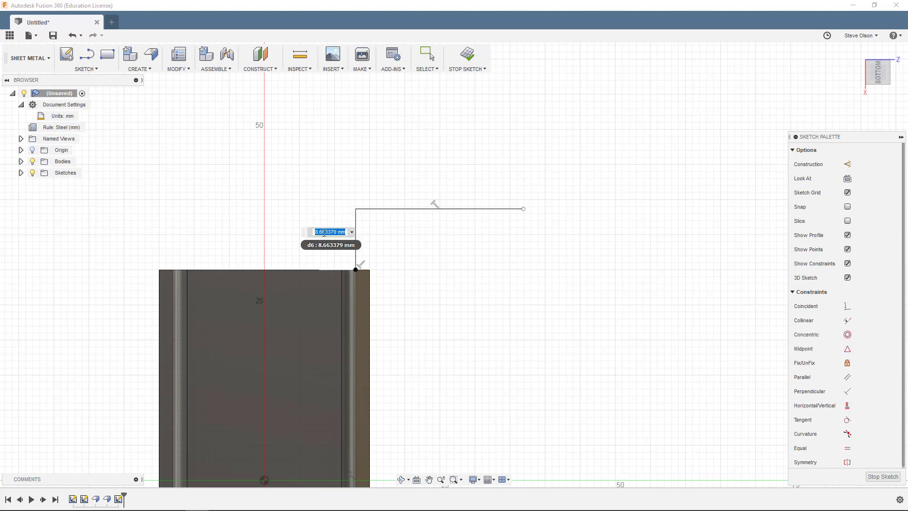
pyautogui.write('5')
pyautogui.press('Return')
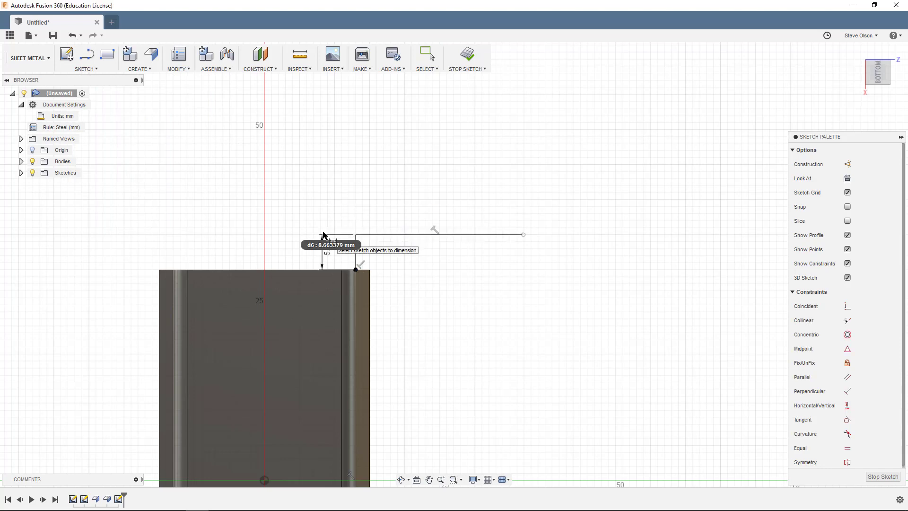
# - Dimension the profile's free endpoint 18 mm from the flange's outer edge and finish the sketch
pyautogui.click(369, 288)
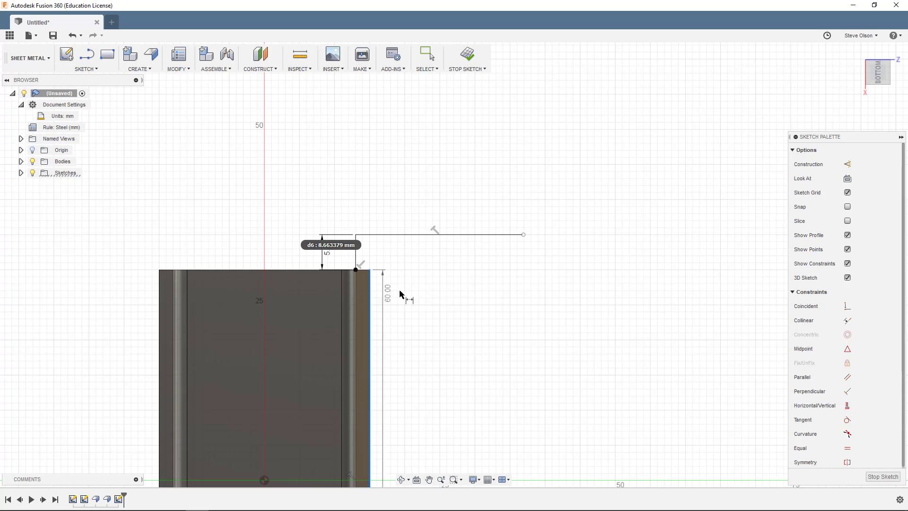
pyautogui.click(523, 235)
pyautogui.click(478, 294)
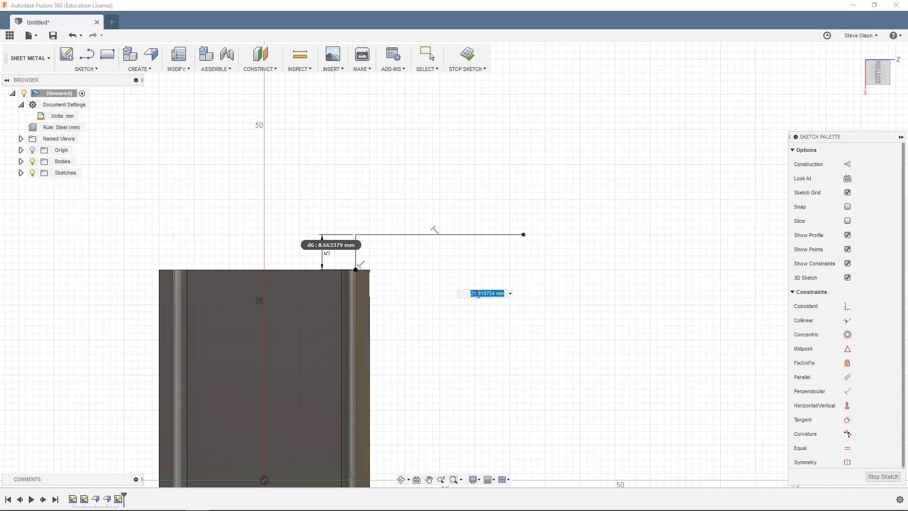
pyautogui.write('18')
pyautogui.press('Return')
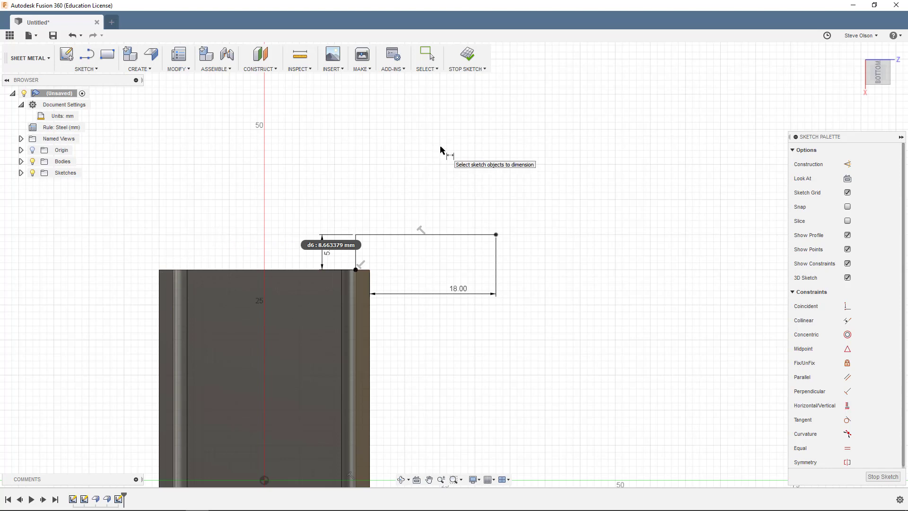
pyautogui.click(467, 56)
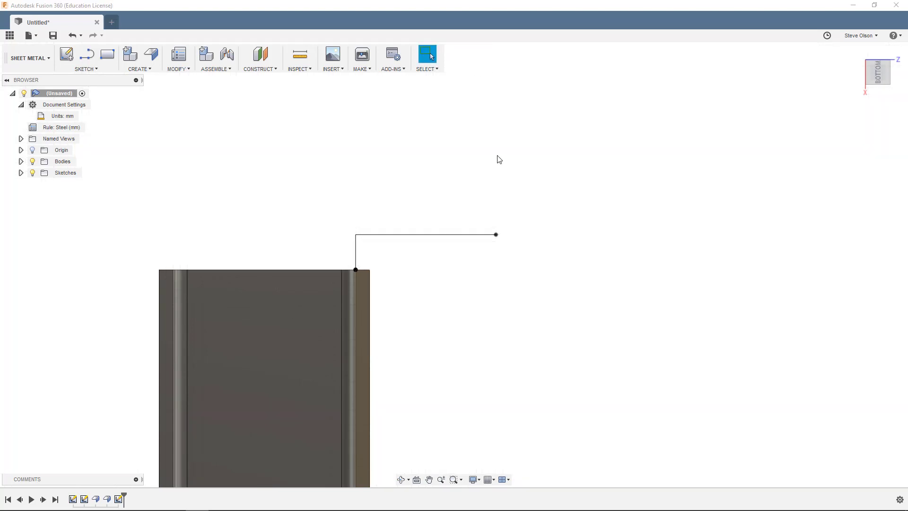
# - Set up a contour flange from the L-shaped profile along the full inner end edges of both side flanges
pyautogui.keyDown('shift'); pyautogui.moveTo(405, 145); pyautogui.dragTo(421, 148, button='middle'); pyautogui.keyUp('shift')
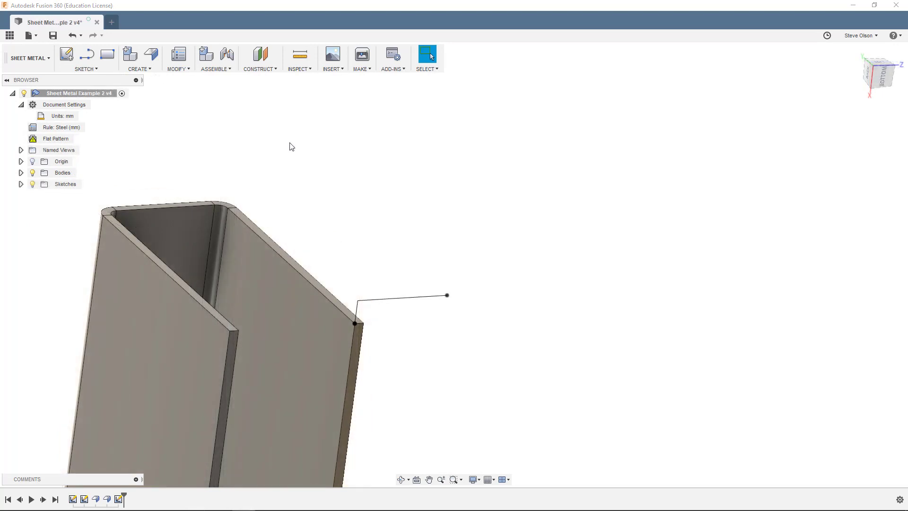
pyautogui.click(145, 70)
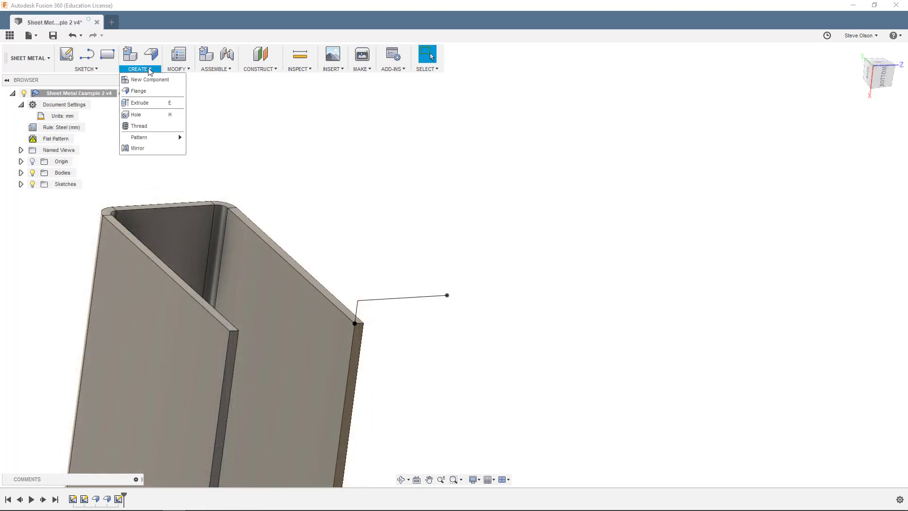
pyautogui.click(149, 90)
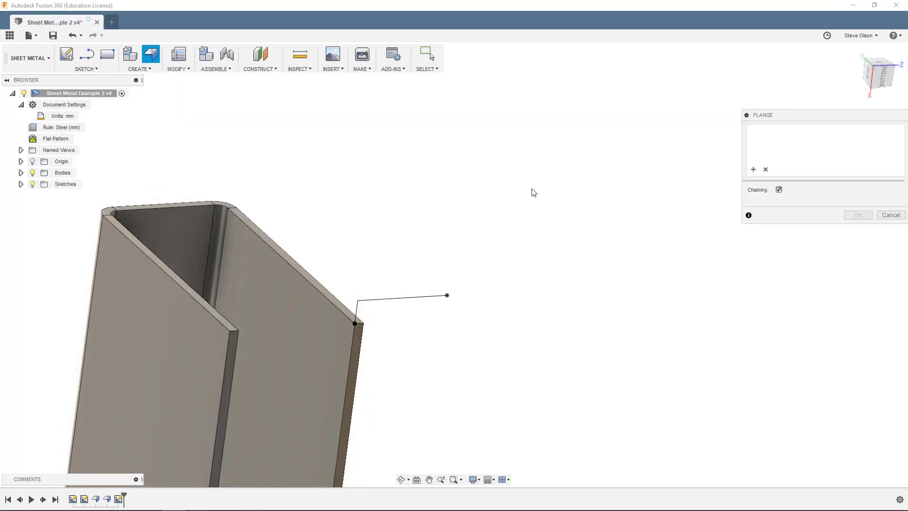
pyautogui.click(381, 301)
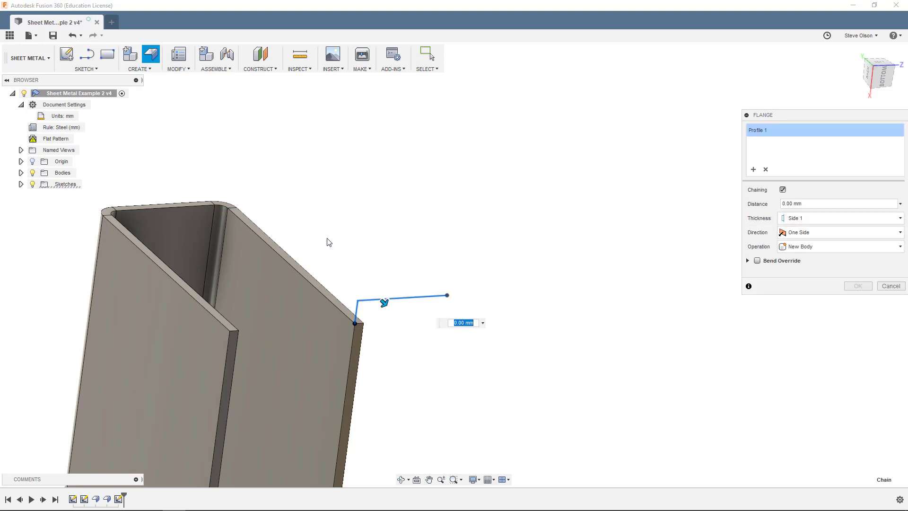
pyautogui.click(290, 263)
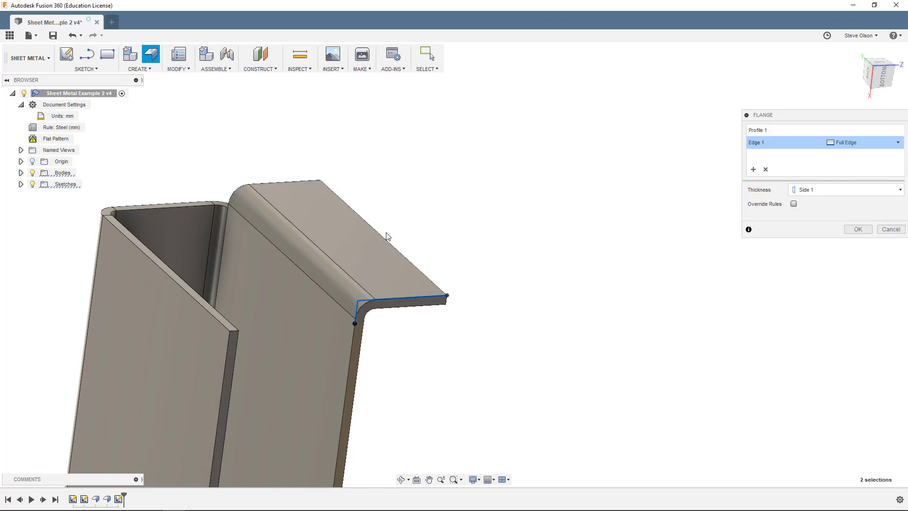
pyautogui.click(753, 169)
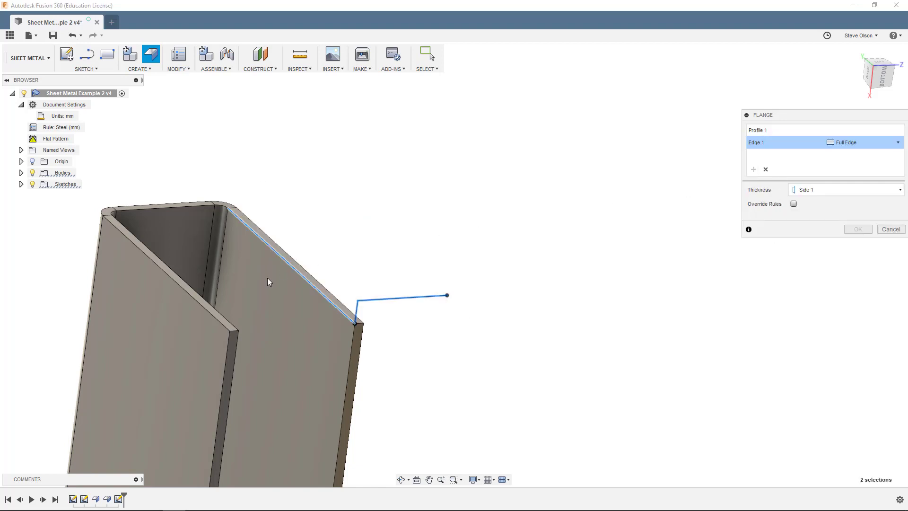
pyautogui.click(212, 304)
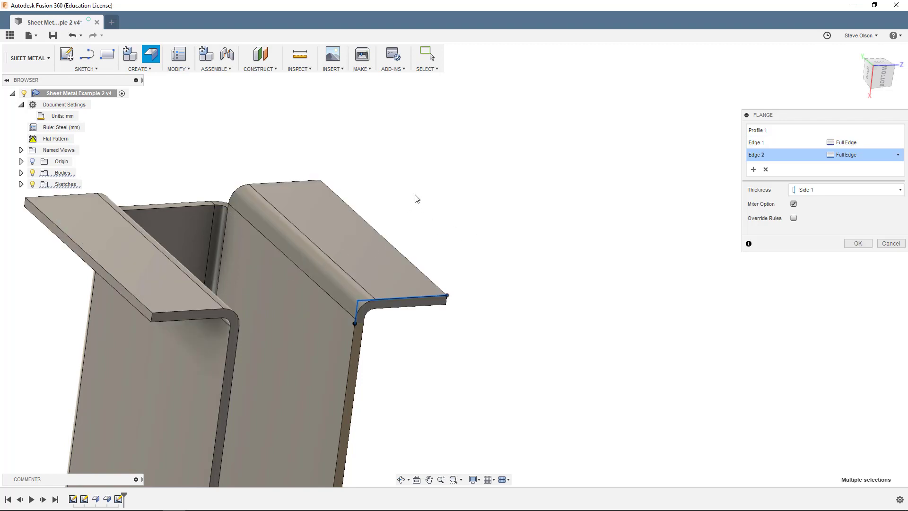
# - Change the extent of the contour flange's first edge from full edge to Two Offset
pyautogui.keyDown('shift'); pyautogui.moveTo(417, 198); pyautogui.dragTo(442, 201, button='middle'); pyautogui.keyUp('shift')
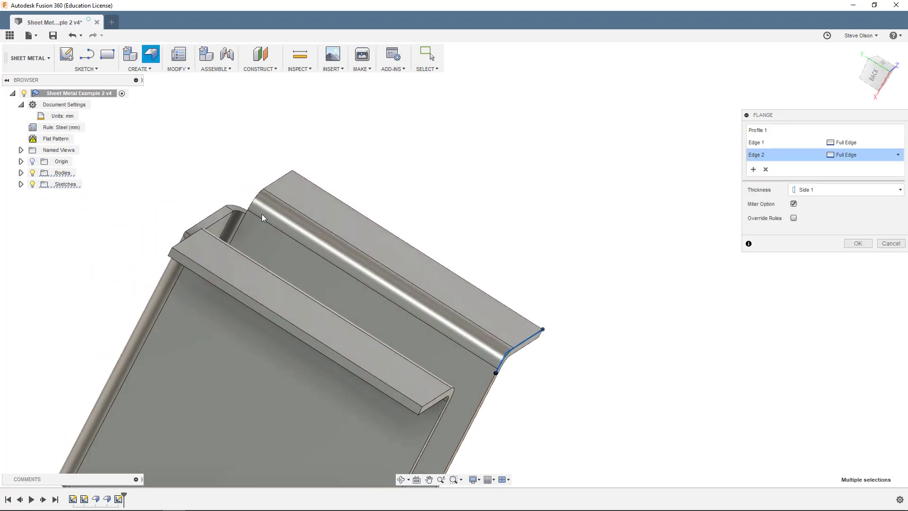
pyautogui.scroll(2, 262, 214)
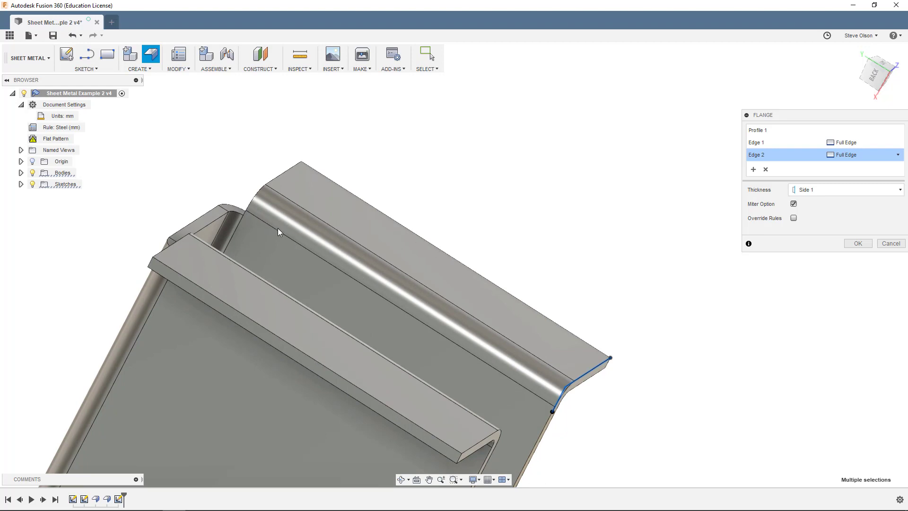
pyautogui.keyDown('shift'); pyautogui.moveTo(278, 231); pyautogui.dragTo(250, 196, button='middle'); pyautogui.keyUp('shift')
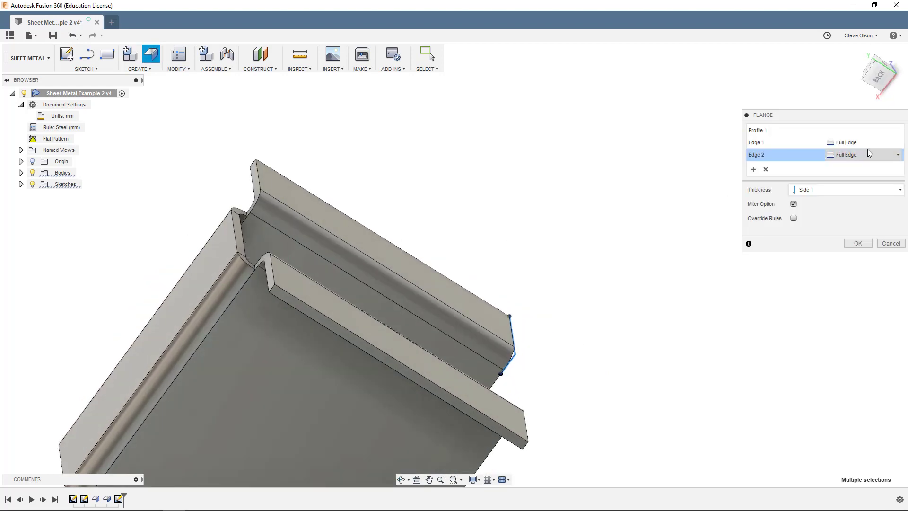
pyautogui.click(835, 144)
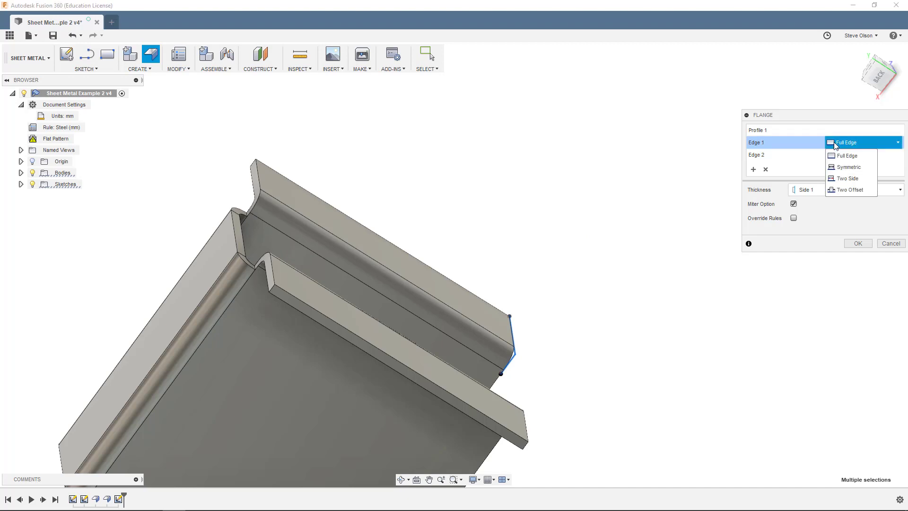
pyautogui.click(864, 189)
pyautogui.keyDown('shift'); pyautogui.moveTo(622, 235); pyautogui.dragTo(603, 222, button='middle'); pyautogui.keyUp('shift')
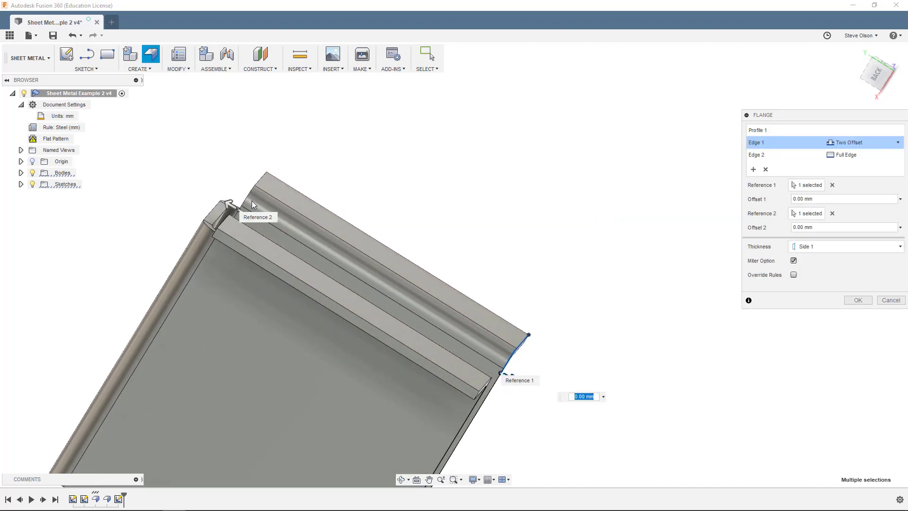
pyautogui.scroll(2, 259, 211)
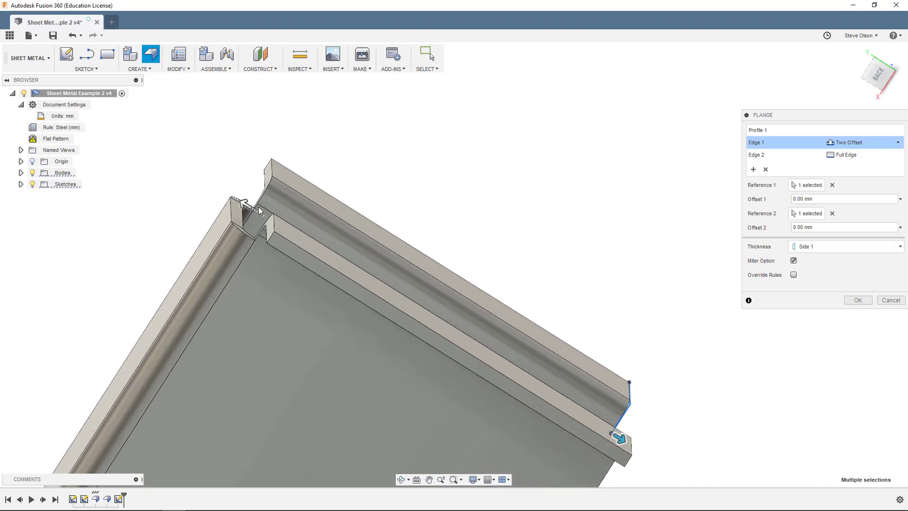
pyautogui.scroll(-2, 249, 188)
pyautogui.scroll(1, 241, 170)
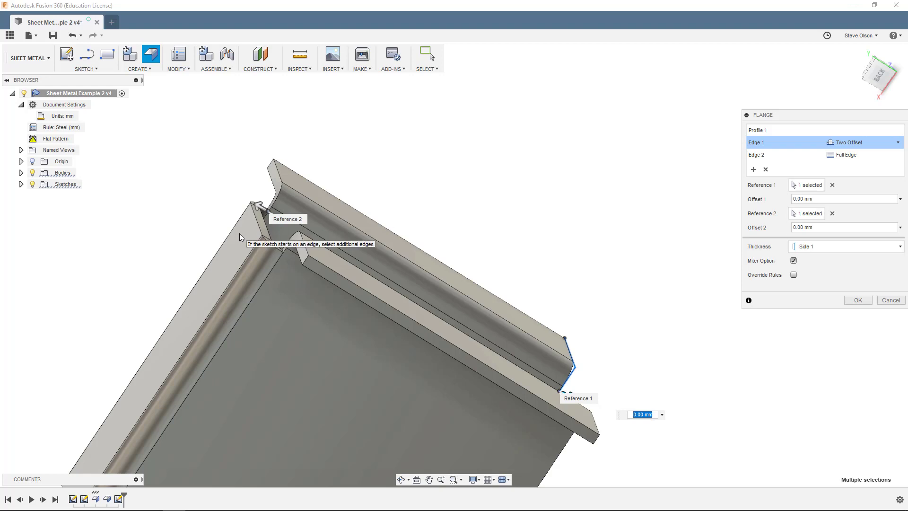
# - For the first edge, replace the second offset reference with the base flange's outer face and set Offset 2 to -10 mm
pyautogui.click(832, 213)
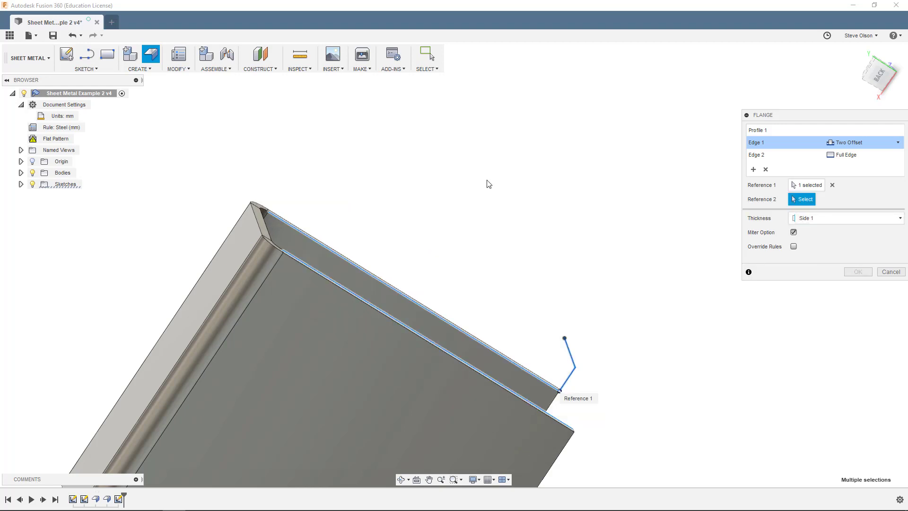
pyautogui.click(232, 246)
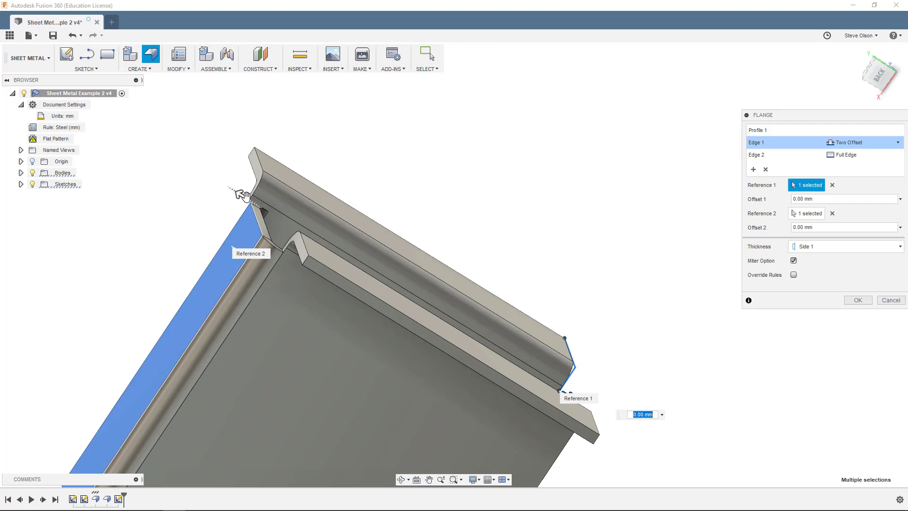
pyautogui.click(817, 229)
pyautogui.write('-10')
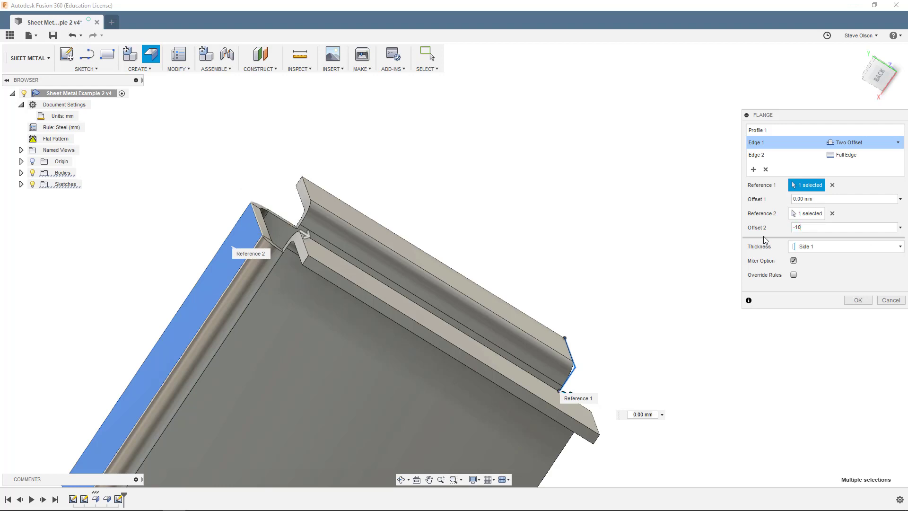
# - Give the second edge a Two Offset extent with Offset 2 of -10 mm from the base flange's outer face, and create the contour flange
pyautogui.click(854, 155)
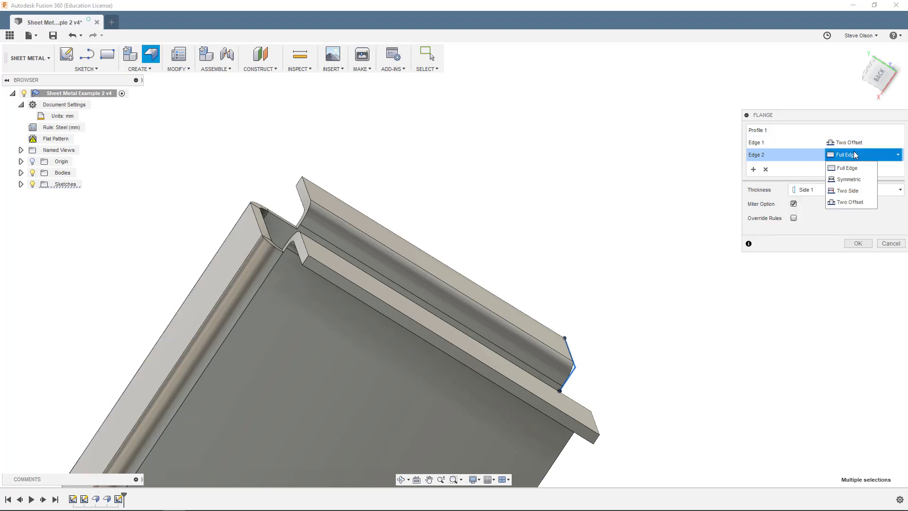
pyautogui.click(845, 204)
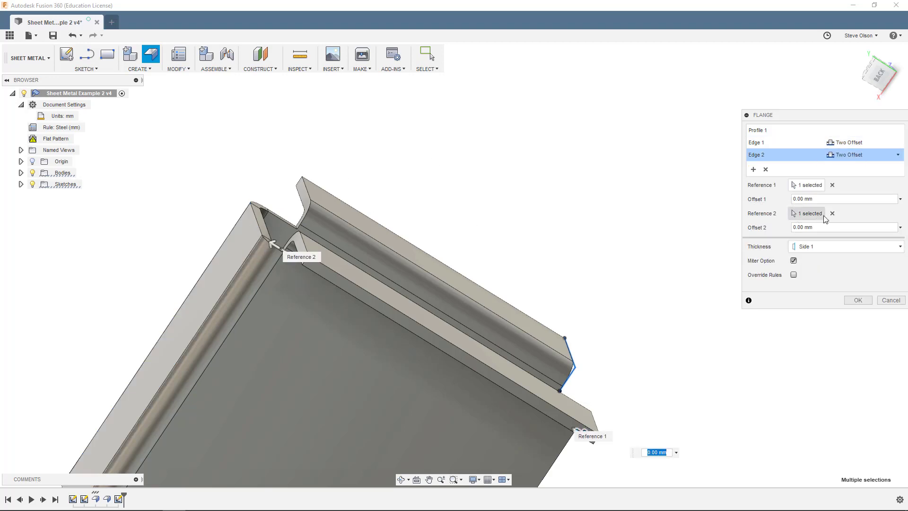
pyautogui.click(832, 214)
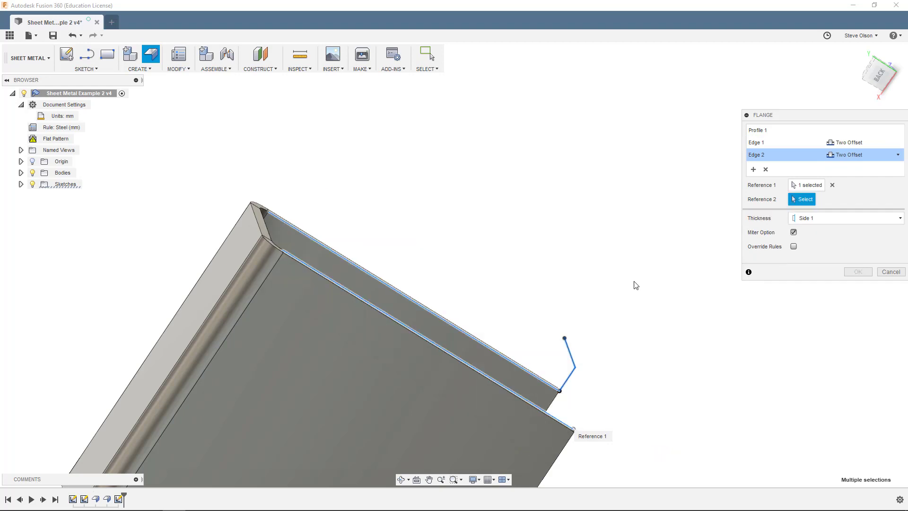
pyautogui.click(229, 248)
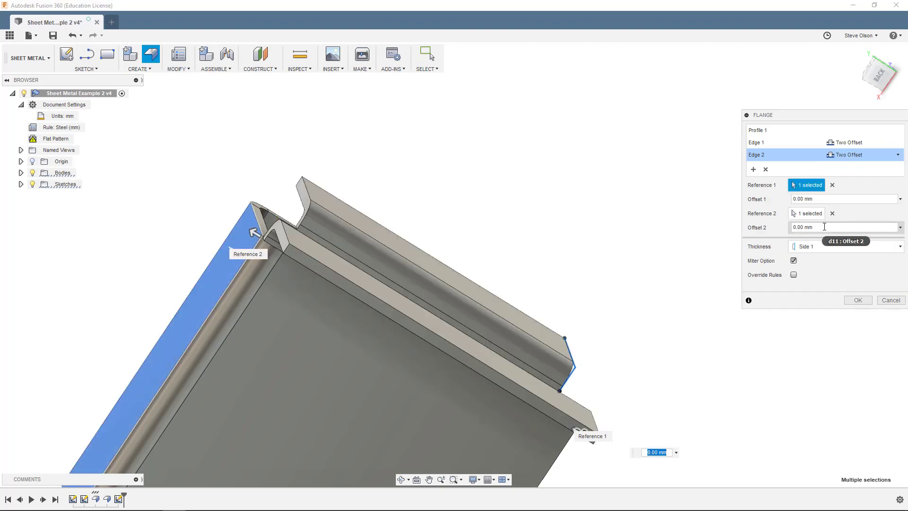
pyautogui.write('-1')
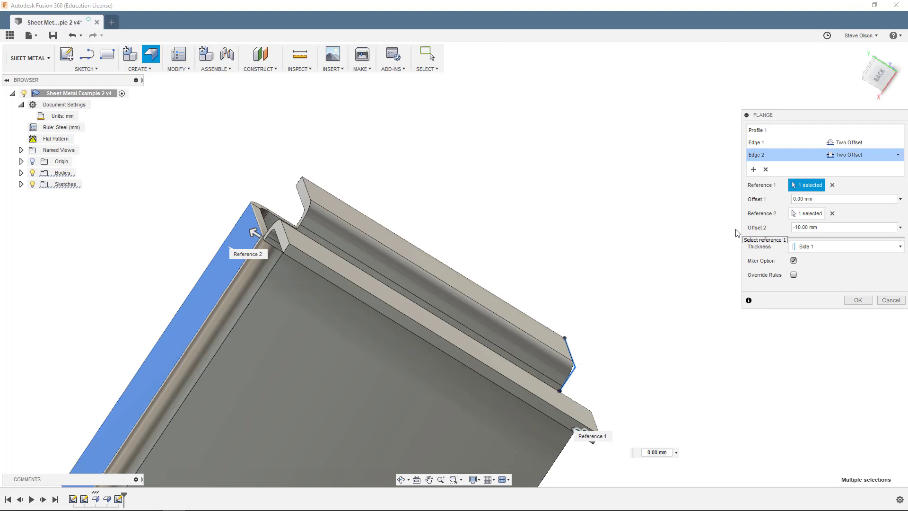
pyautogui.click(858, 299)
pyautogui.keyDown('shift'); pyautogui.moveTo(553, 207); pyautogui.dragTo(493, 186, button='middle'); pyautogui.keyUp('shift')
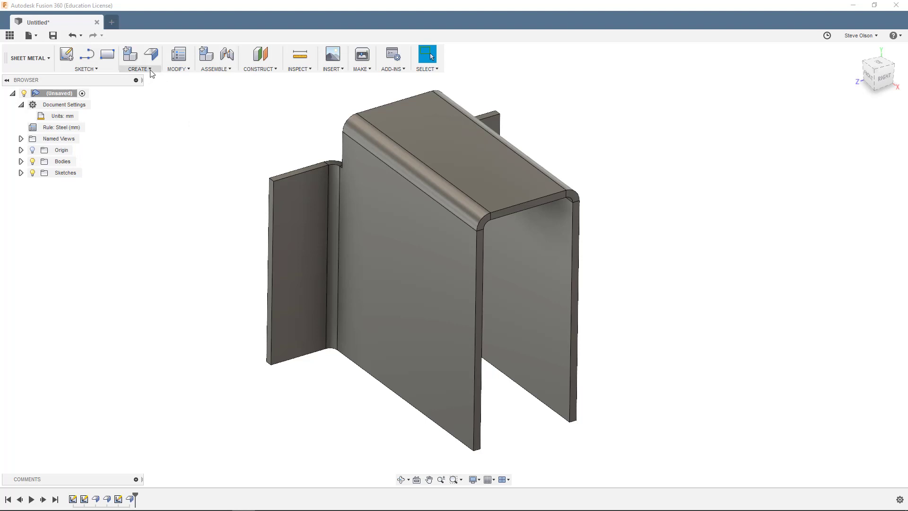
# - Chamfer the lower free corners of both side flanges with an equal distance of 45 mm
pyautogui.click(175, 69)
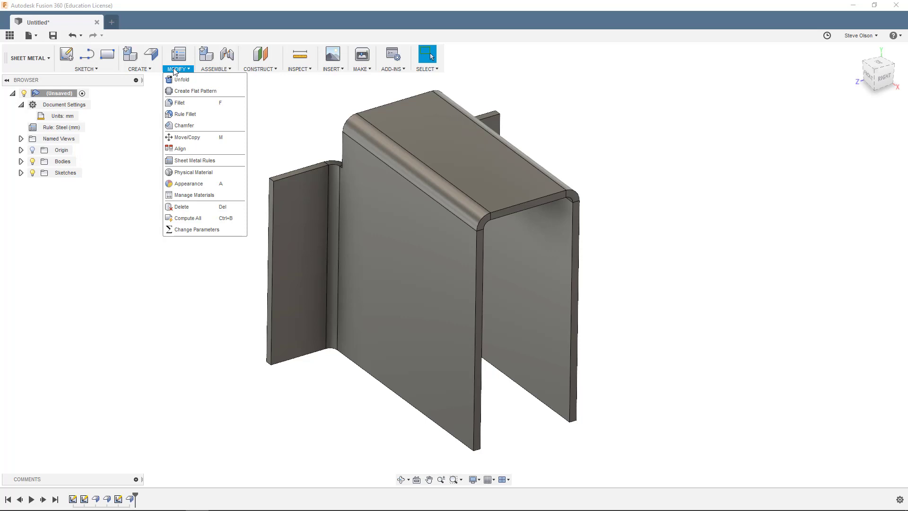
pyautogui.click(183, 126)
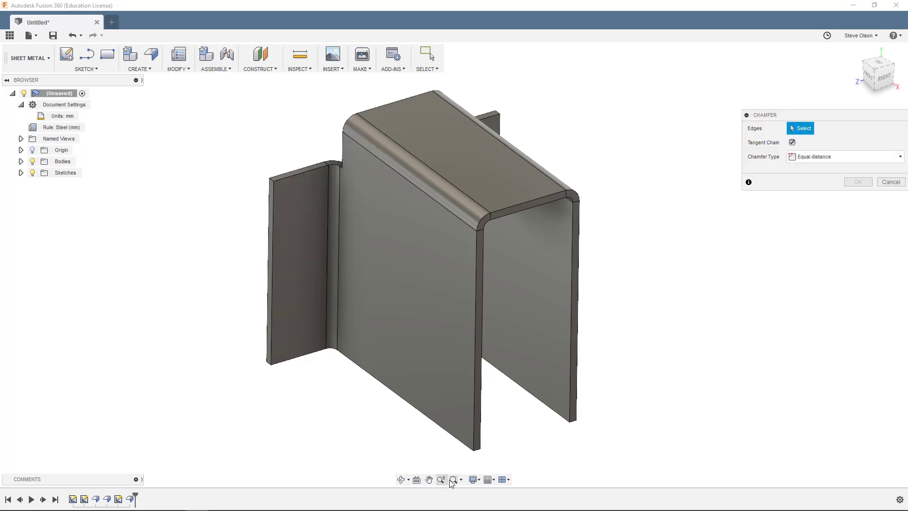
pyautogui.click(469, 358)
pyautogui.moveTo(469, 358); pyautogui.dragTo(430, 371, button='middle')
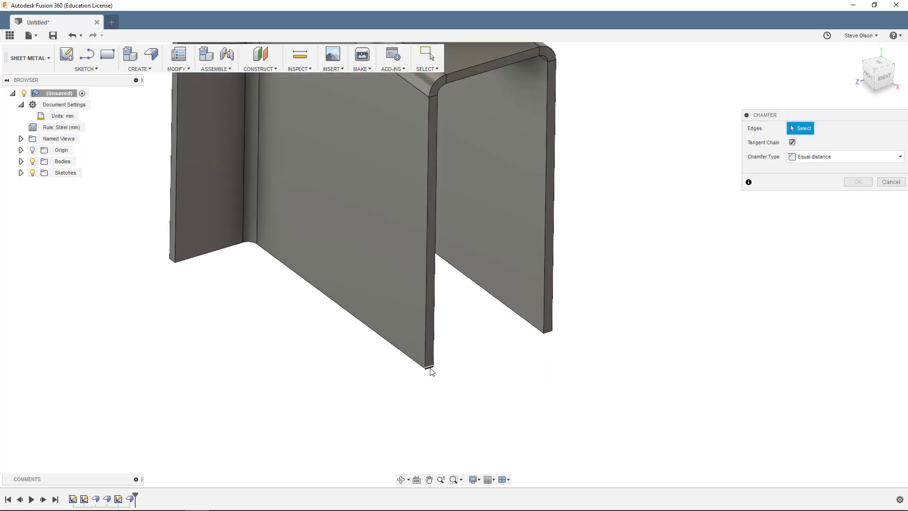
pyautogui.click(549, 332)
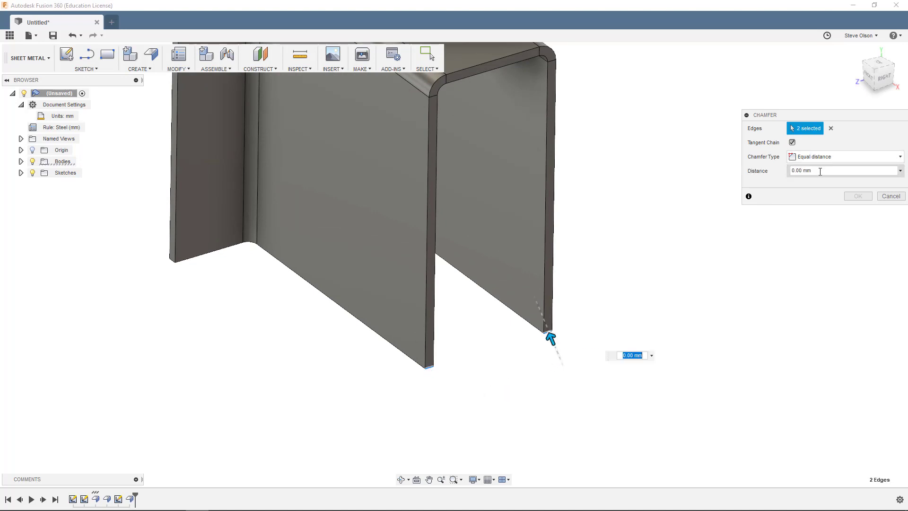
pyautogui.moveTo(820, 171); pyautogui.dragTo(770, 175)
pyautogui.write('45')
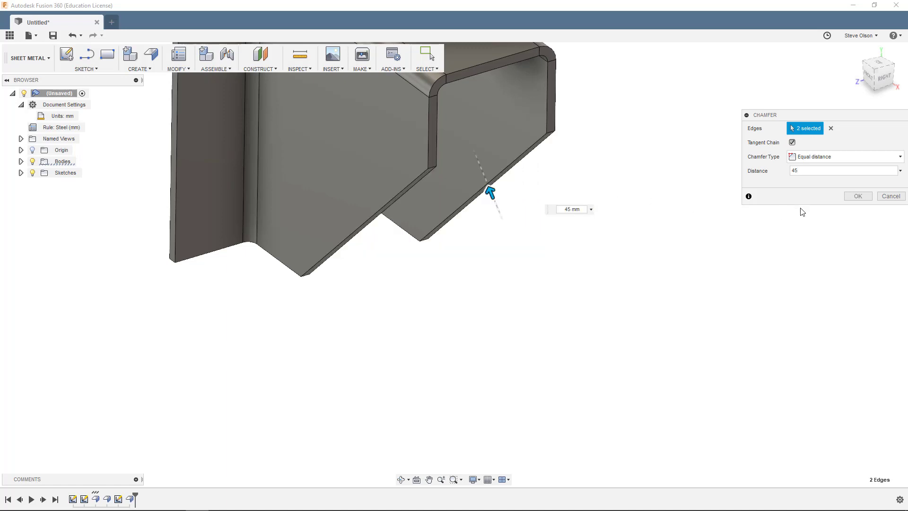
pyautogui.click(857, 196)
# - Place a hole on the near side flange's outer face, 40 mm from its short vertical end edge and 40 mm from its bottom edge
pyautogui.moveTo(525, 266); pyautogui.dragTo(540, 321, button='middle')
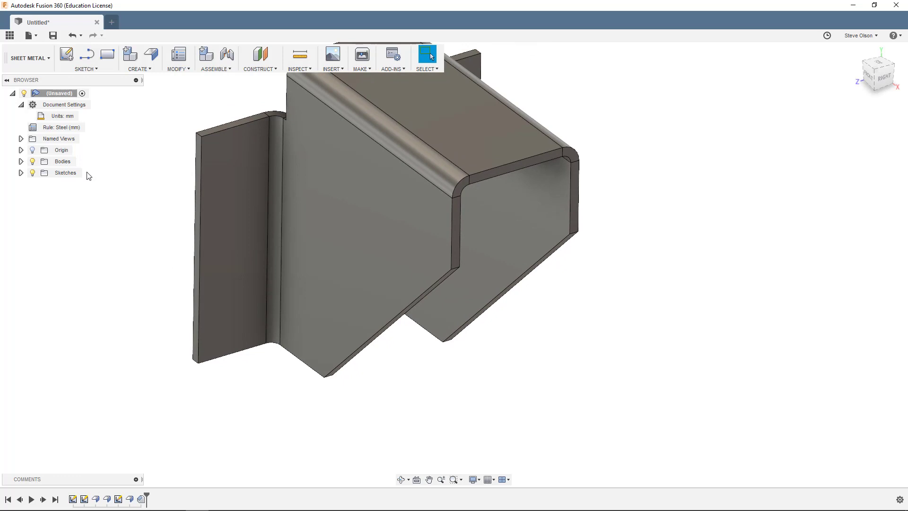
pyautogui.moveTo(166, 141); pyautogui.dragTo(186, 154, button='middle')
pyautogui.moveTo(142, 110); pyautogui.dragTo(170, 146, button='middle')
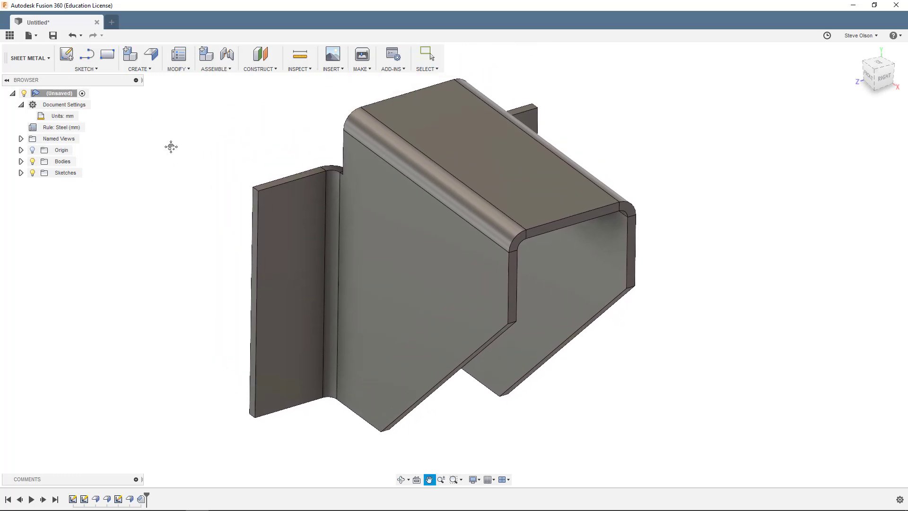
pyautogui.click(145, 69)
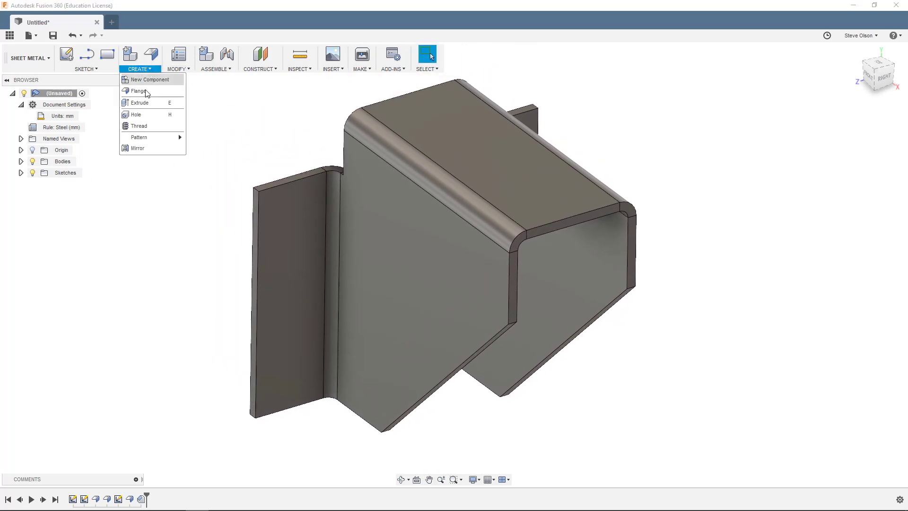
pyautogui.click(137, 114)
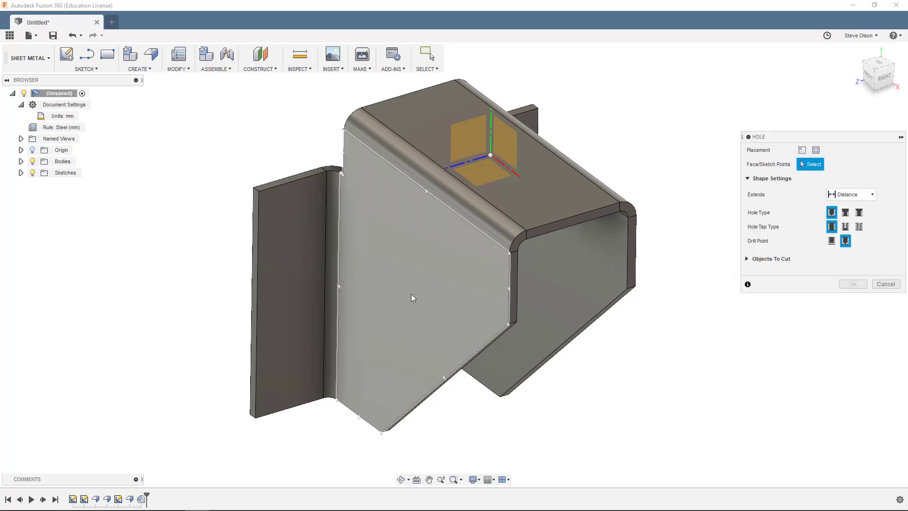
pyautogui.click(414, 271)
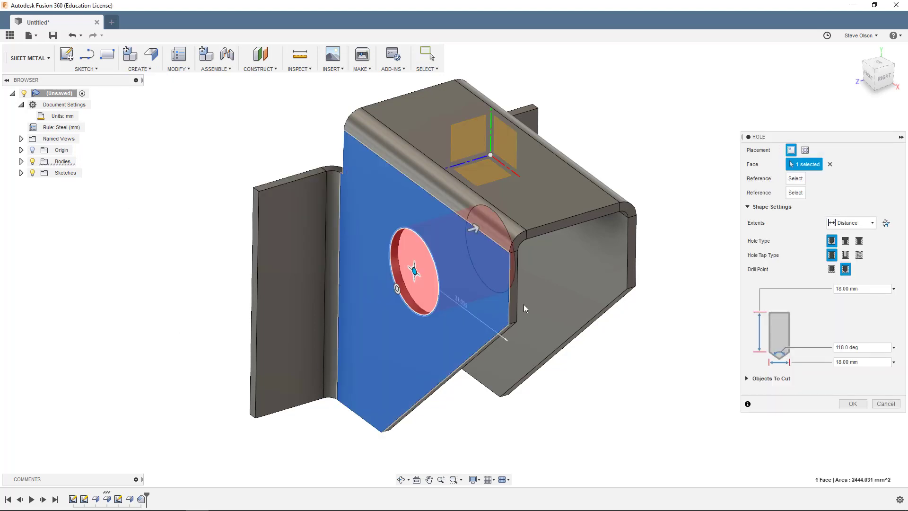
pyautogui.click(509, 289)
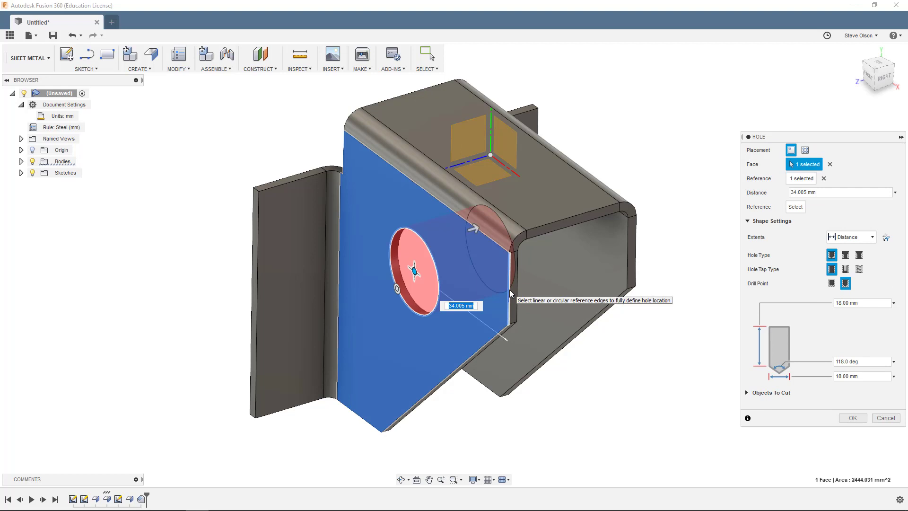
pyautogui.write('40')
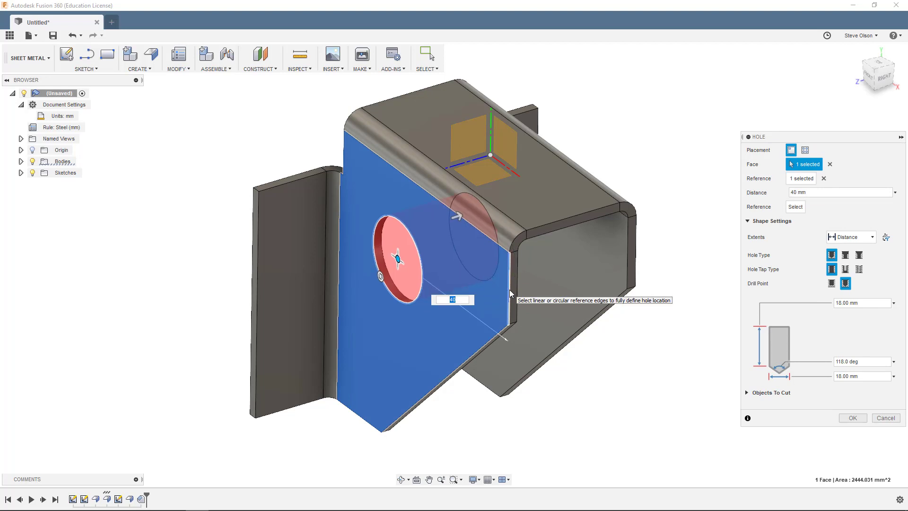
pyautogui.click(368, 426)
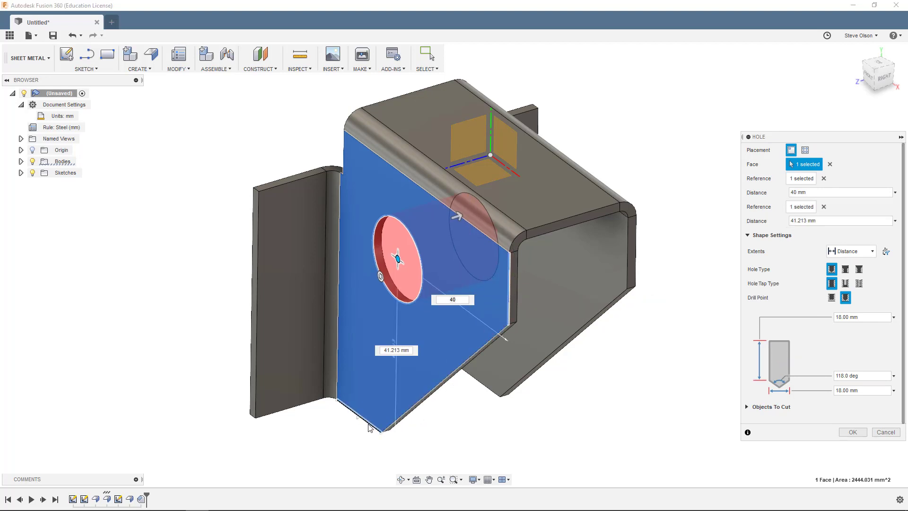
pyautogui.write('40')
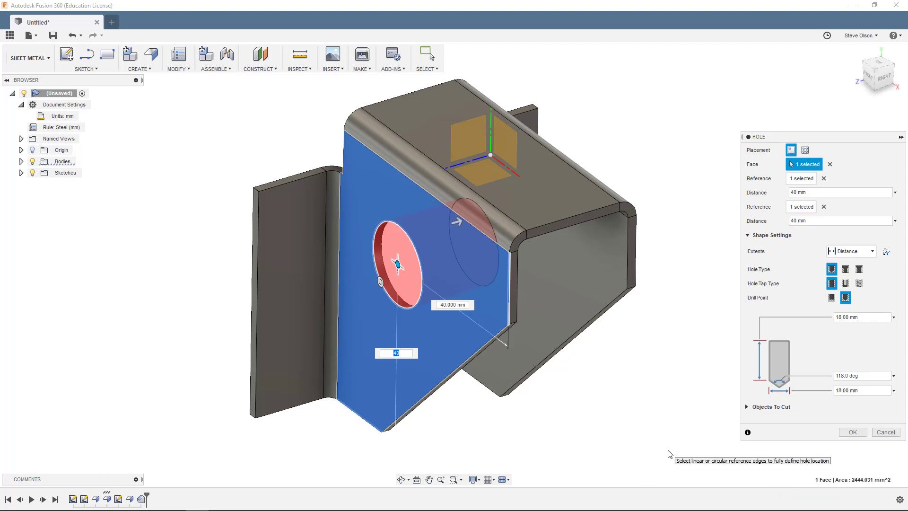
# - Set the hole's diameter to 20 mm with extent All and cut it through both side flanges
pyautogui.click(847, 390)
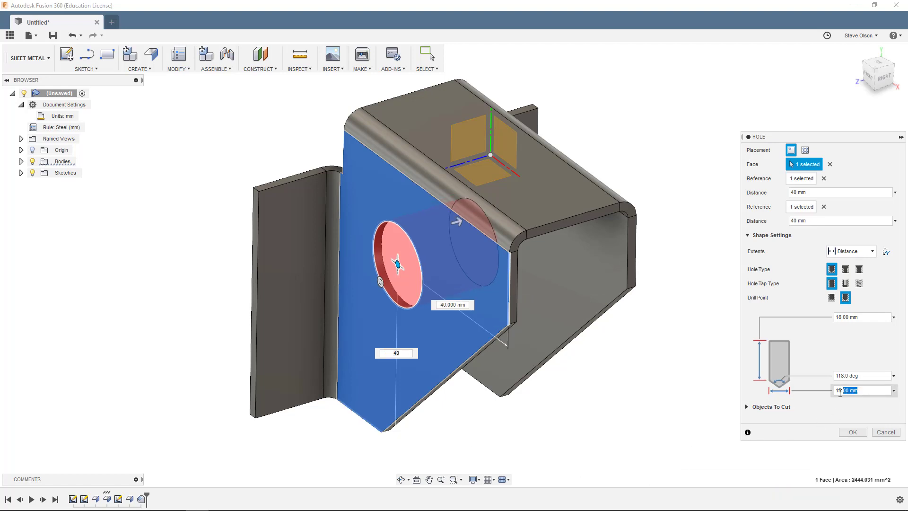
pyautogui.write('20')
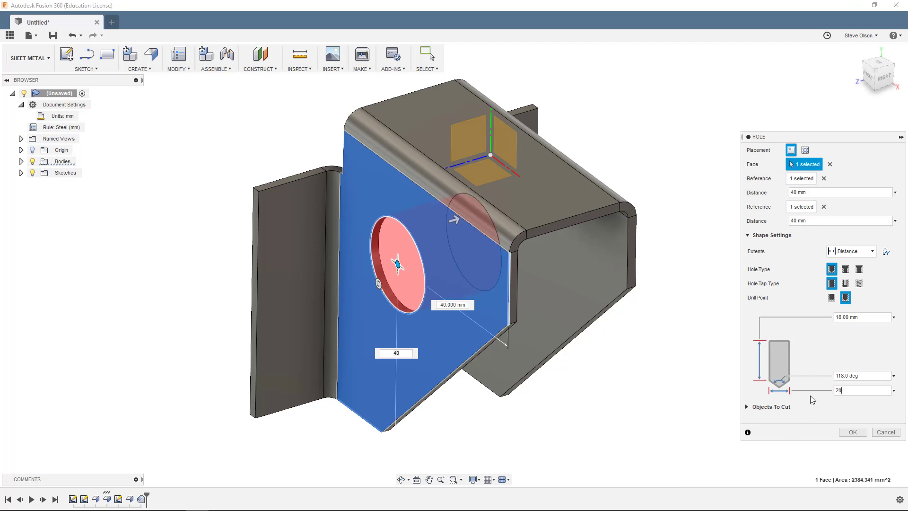
pyautogui.click(874, 252)
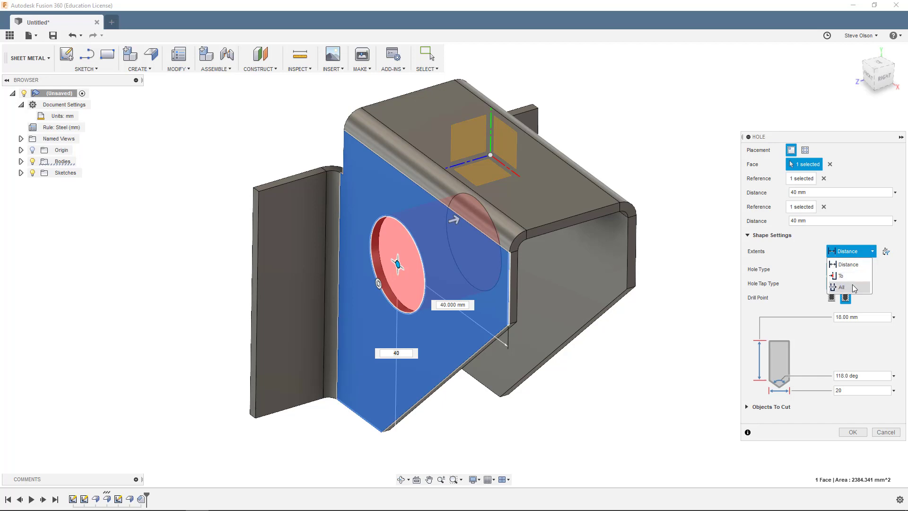
pyautogui.click(841, 287)
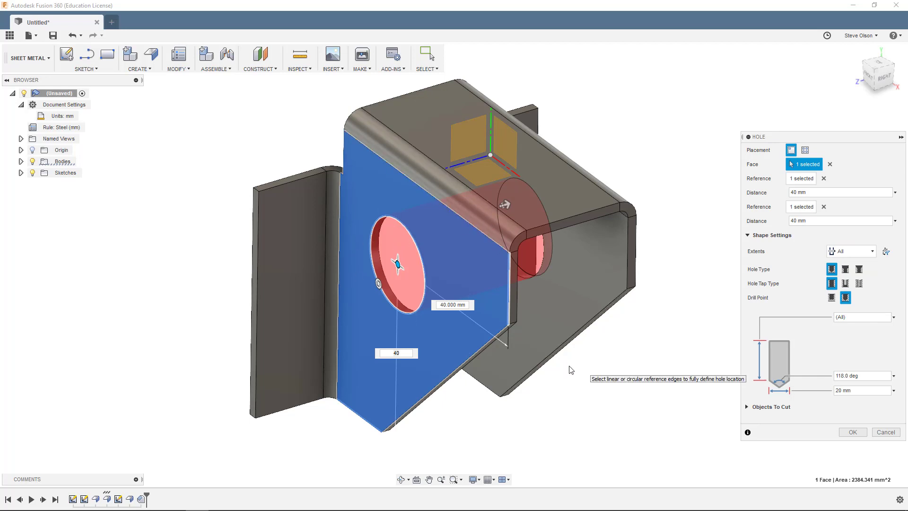
pyautogui.click(852, 431)
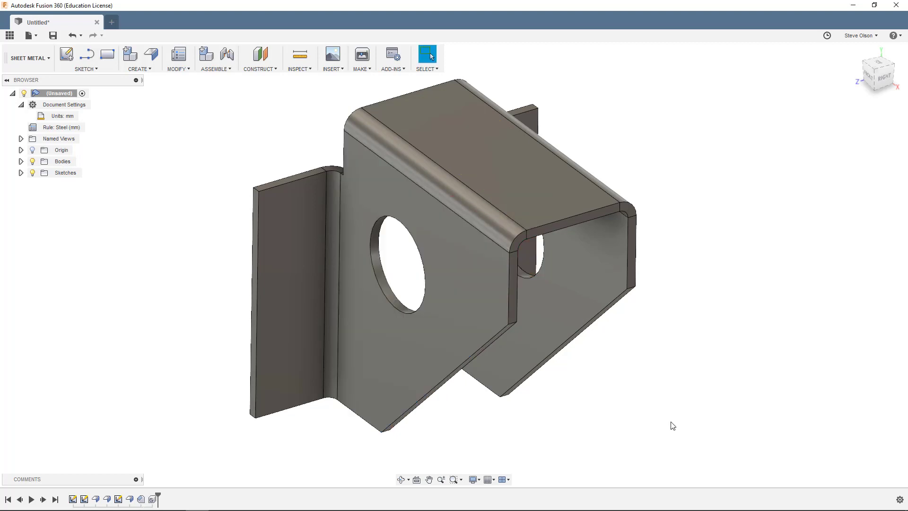
# - Save the design under the name "Sheet Metal Example 2" in the master folder of Fusion 360 Tutorials
pyautogui.keyDown('shift'); pyautogui.moveTo(561, 454); pyautogui.dragTo(612, 400, button='middle'); pyautogui.keyUp('shift')
pyautogui.middleClick(717, 346)
pyautogui.middleClick(718, 345)
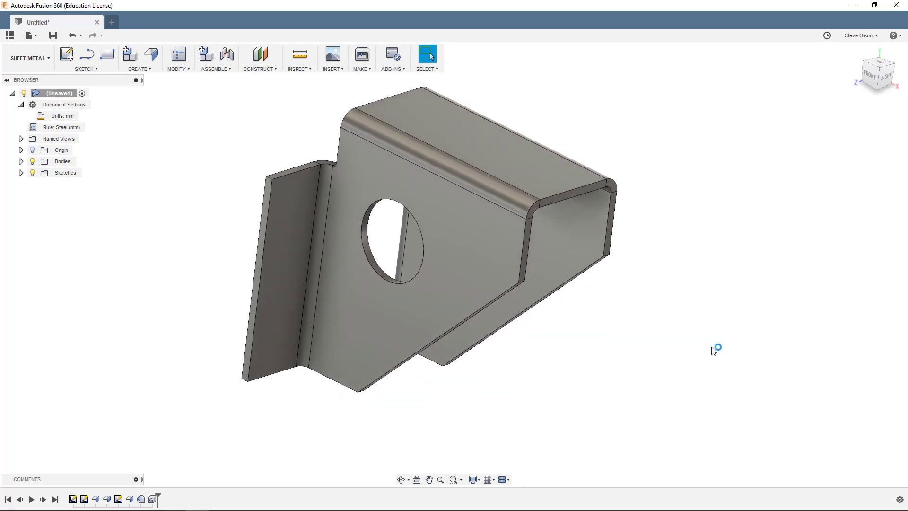
pyautogui.scroll(1, 631, 242)
pyautogui.moveTo(604, 224); pyautogui.dragTo(644, 292, button='middle')
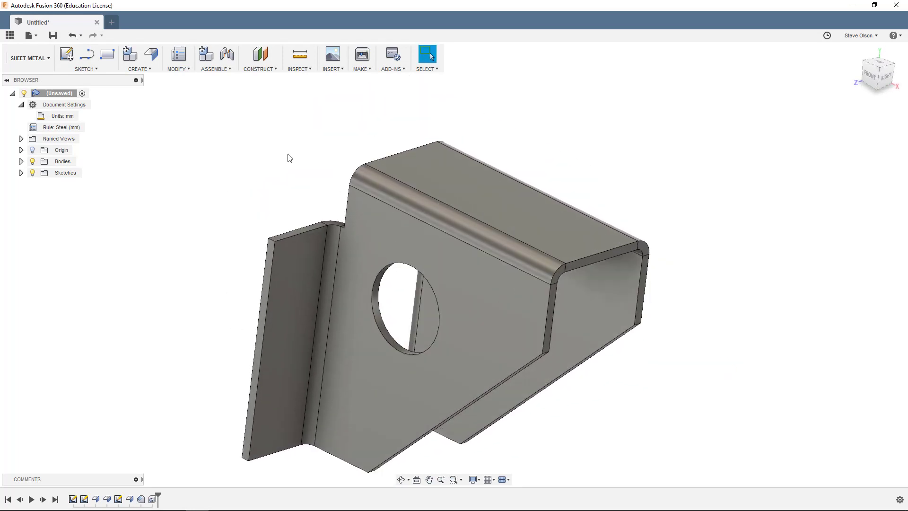
pyautogui.click(53, 36)
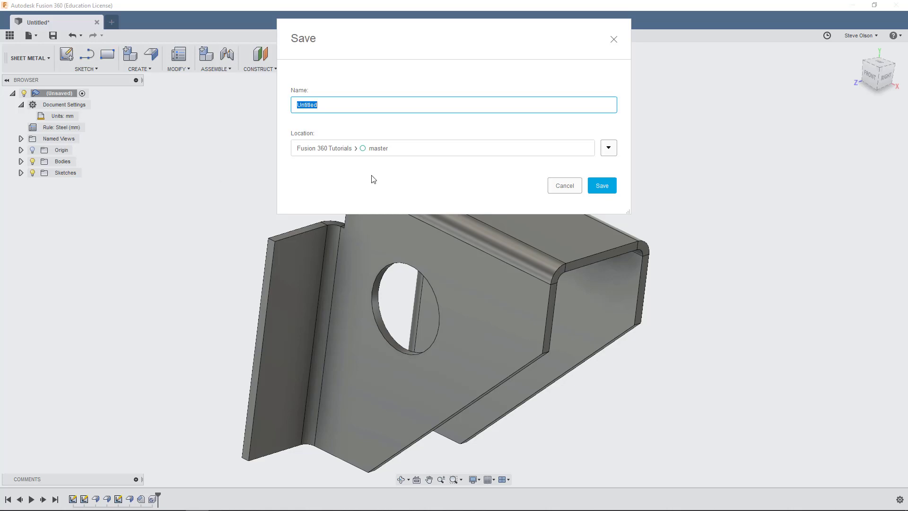
pyautogui.write('Sheet Metal Example 2')
pyautogui.click(615, 190)
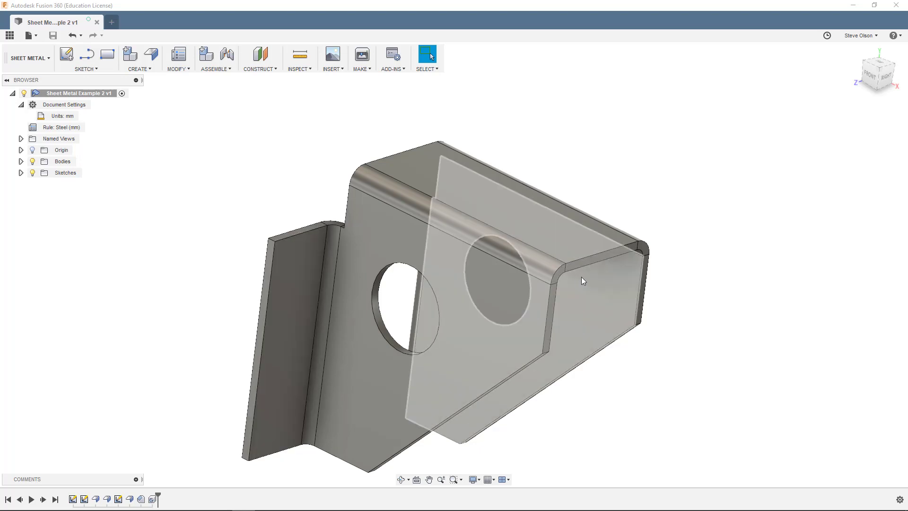
# - Sketch two points, one above the other, on the positive-Z contour flange's outer face, the lower one about 8 mm above its bottom edge
pyautogui.keyDown('shift'); pyautogui.moveTo(580, 277); pyautogui.dragTo(496, 320, button='middle'); pyautogui.keyUp('shift')
pyautogui.moveTo(323, 298); pyautogui.dragTo(314, 234, button='middle')
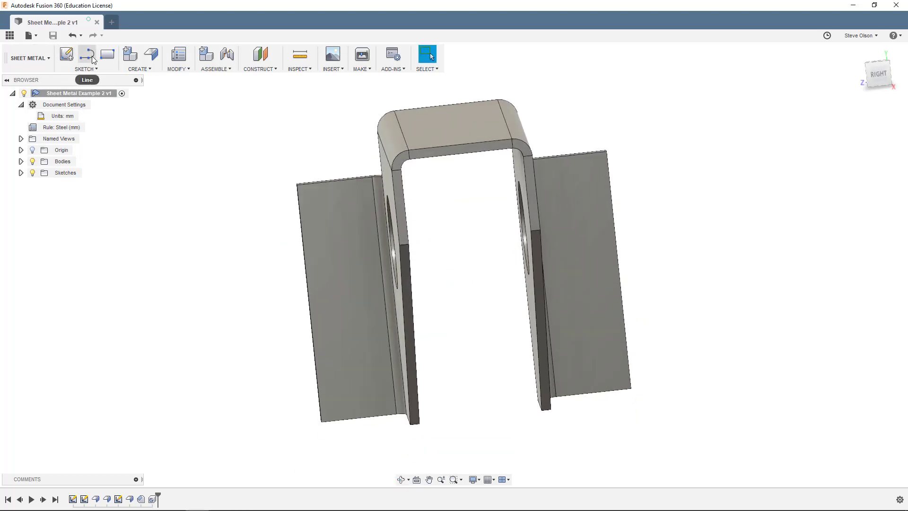
pyautogui.click(69, 56)
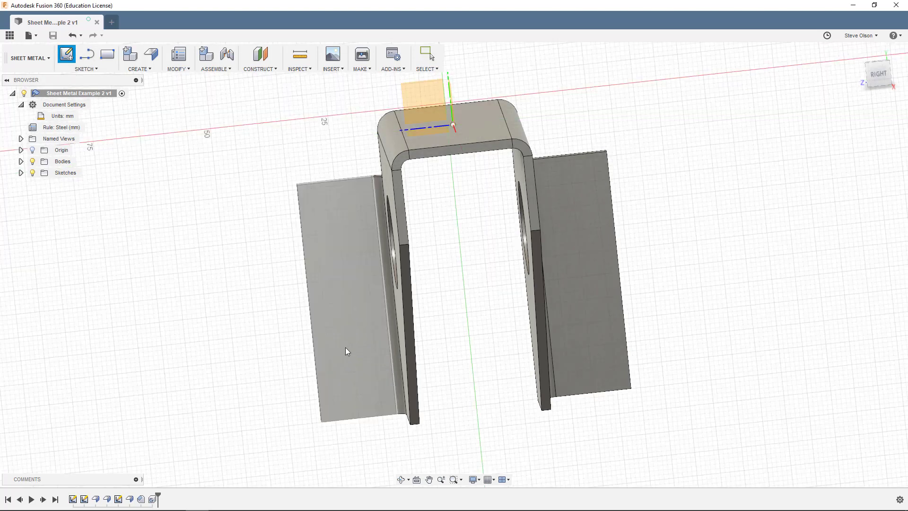
pyautogui.click(345, 347)
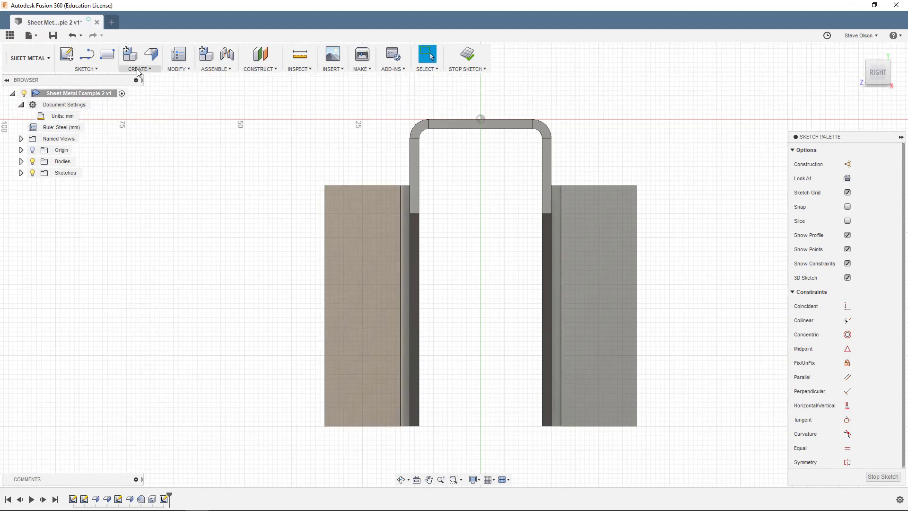
pyautogui.click(100, 71)
pyautogui.click(93, 189)
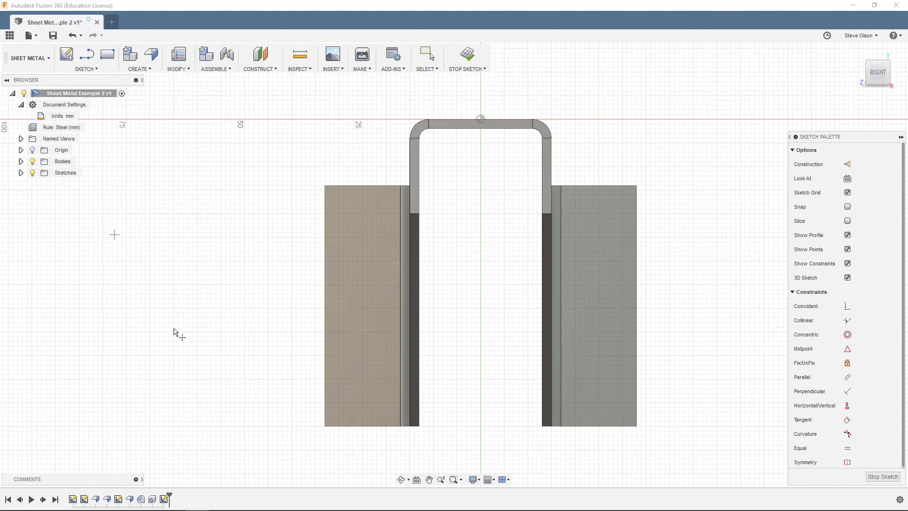
pyautogui.click(367, 388)
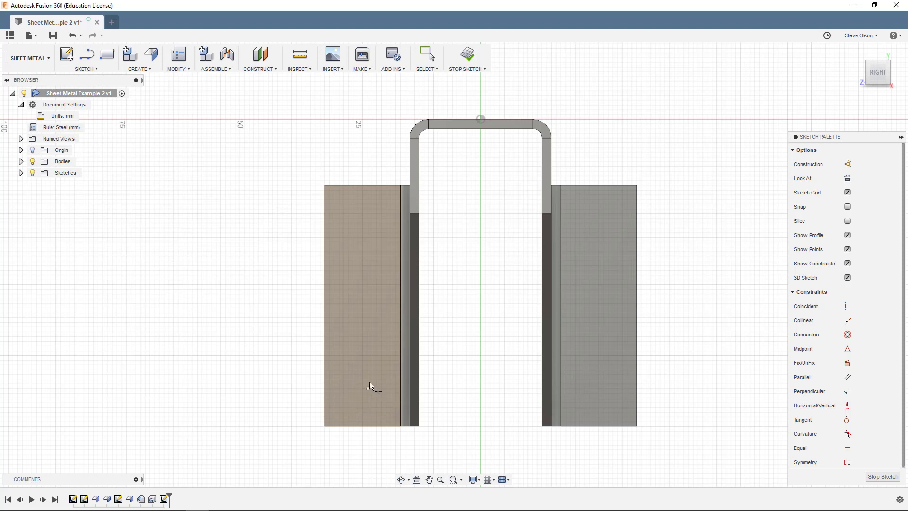
pyautogui.click(368, 239)
# - Dimension the lower sketch point 10 mm horizontally from the adjacent side flange's outer edge
pyautogui.click(95, 69)
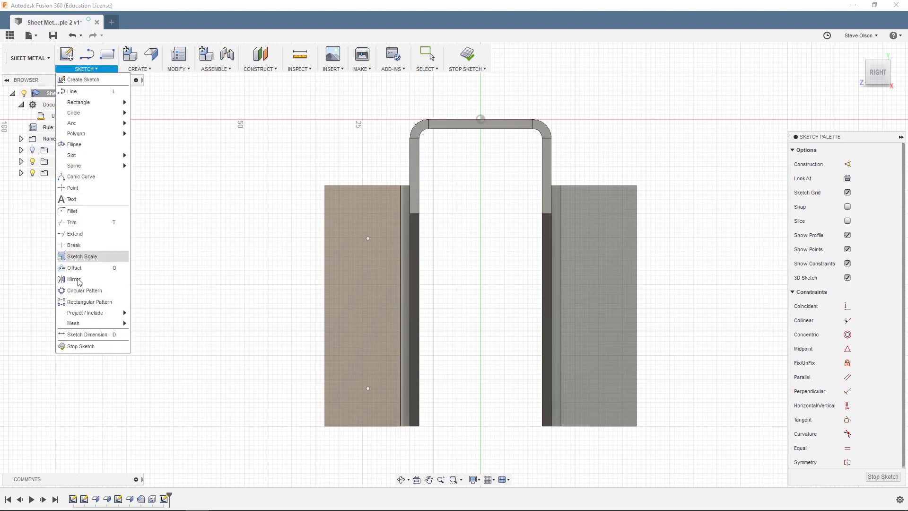
pyautogui.click(79, 334)
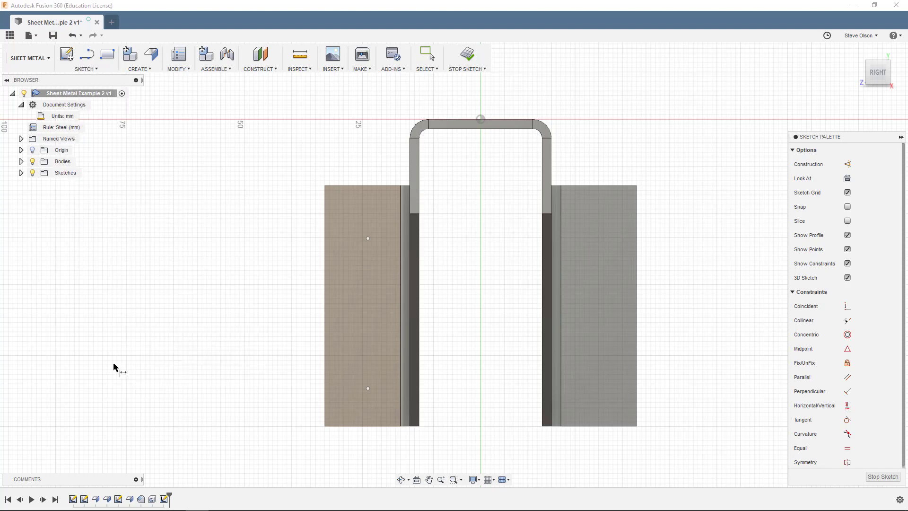
pyautogui.click(412, 369)
pyautogui.click(368, 388)
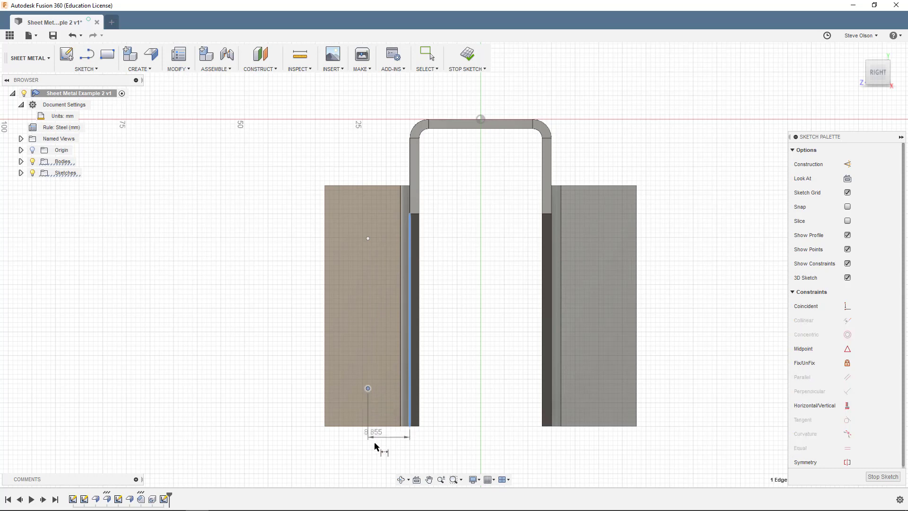
pyautogui.click(385, 455)
pyautogui.write('10')
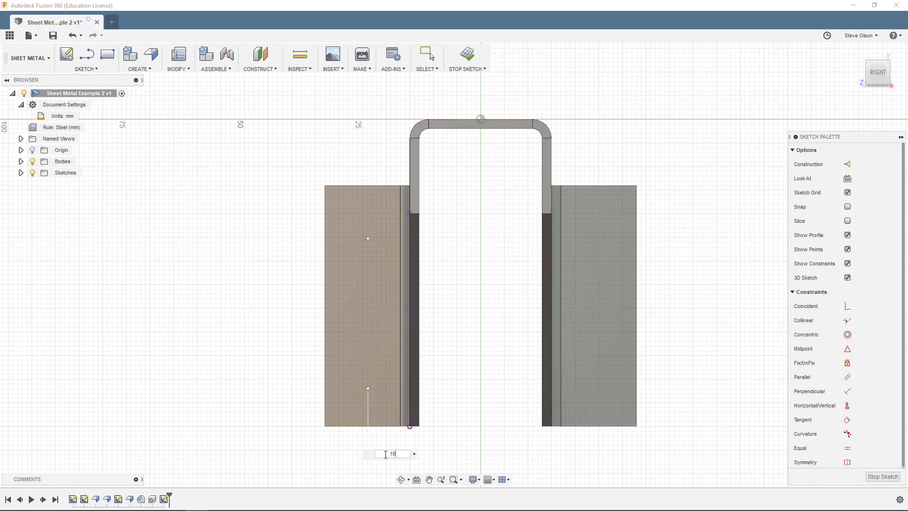
pyautogui.press('Return')
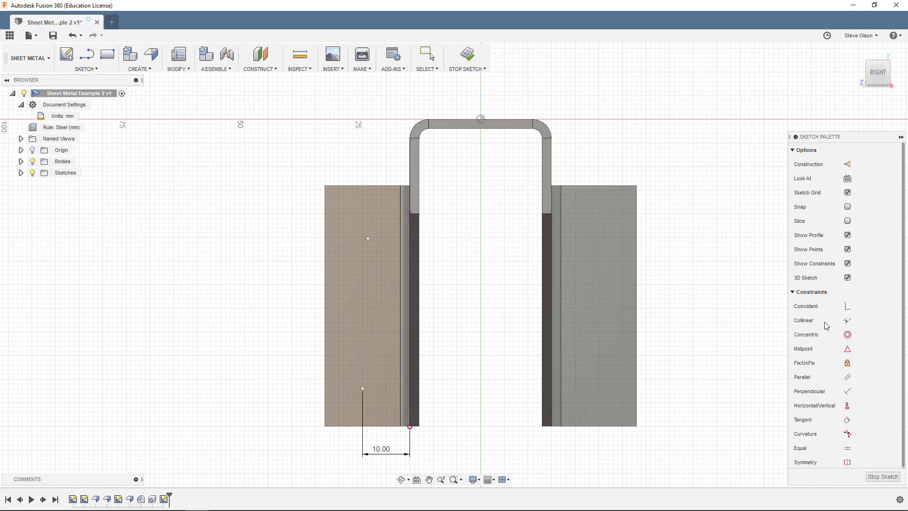
# - Align the upper sketch point with the lower one using a Horizontal/Vertical constraint
pyautogui.click(854, 409)
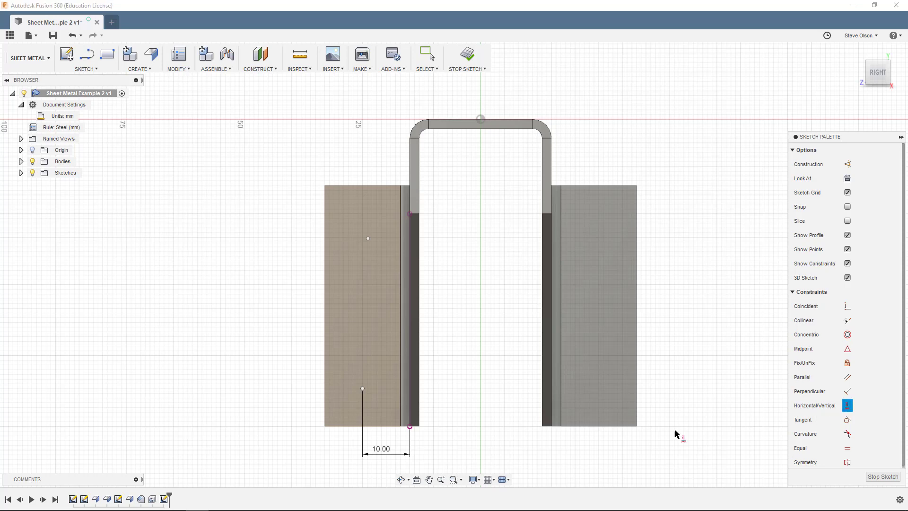
pyautogui.click(363, 388)
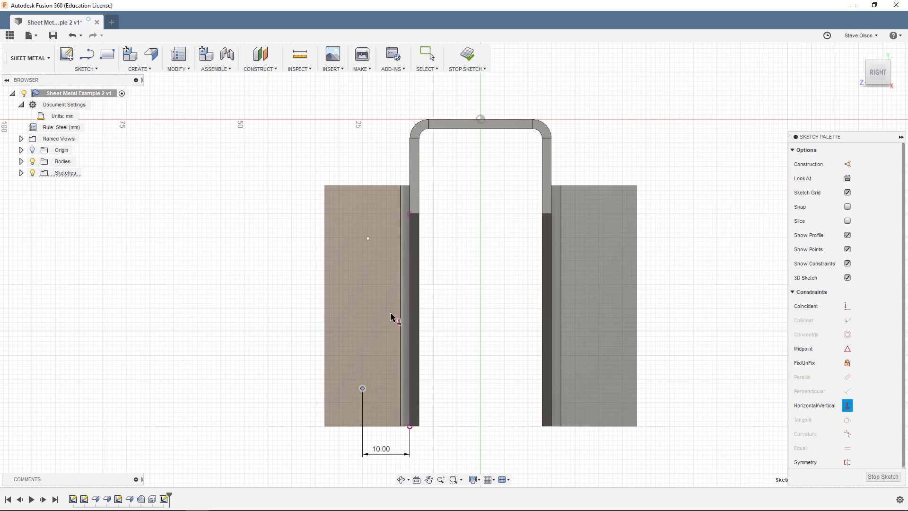
pyautogui.click(368, 239)
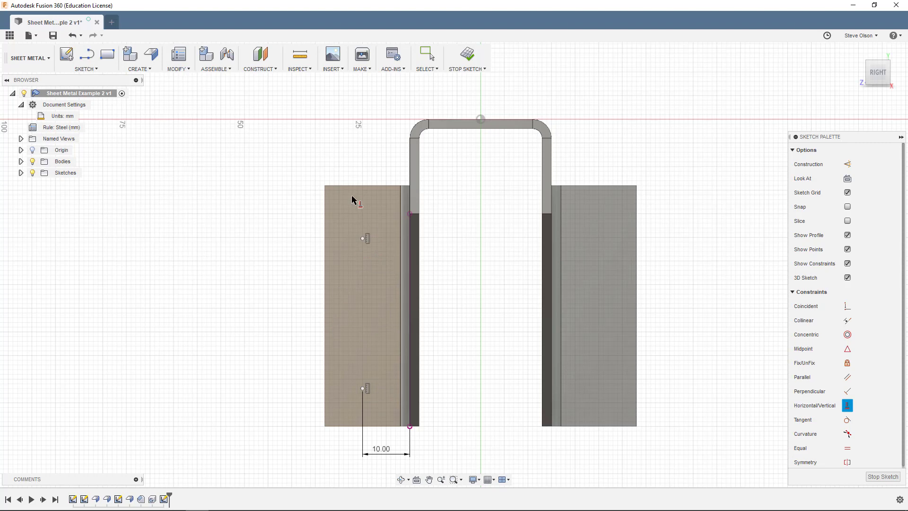
# - Dimension the lower sketch point 12.5 mm above the contour flange's bottom edge
pyautogui.press('d')
pyautogui.click(343, 426)
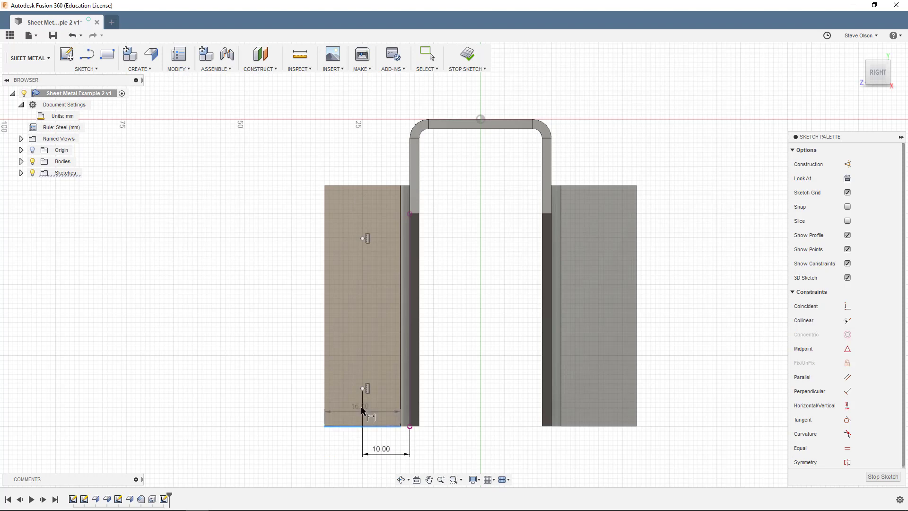
pyautogui.click(362, 388)
pyautogui.click(288, 407)
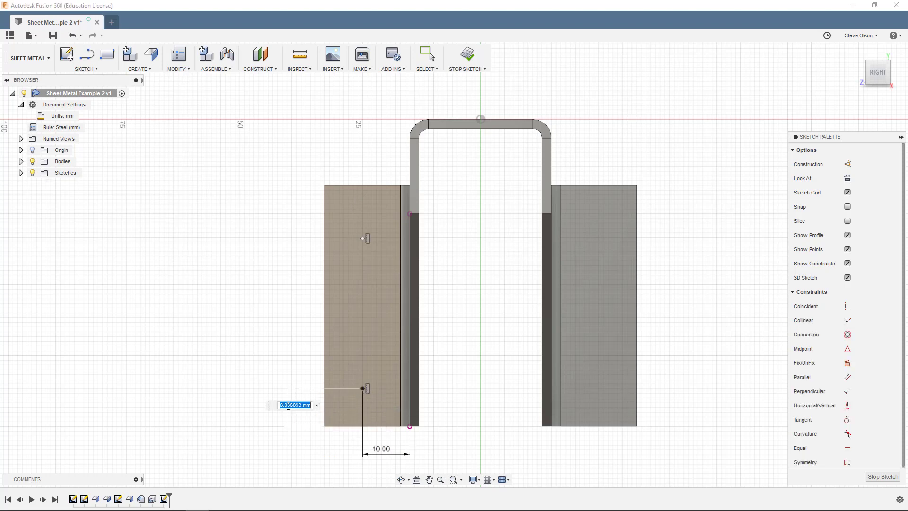
pyautogui.write('12.5')
pyautogui.press('Return')
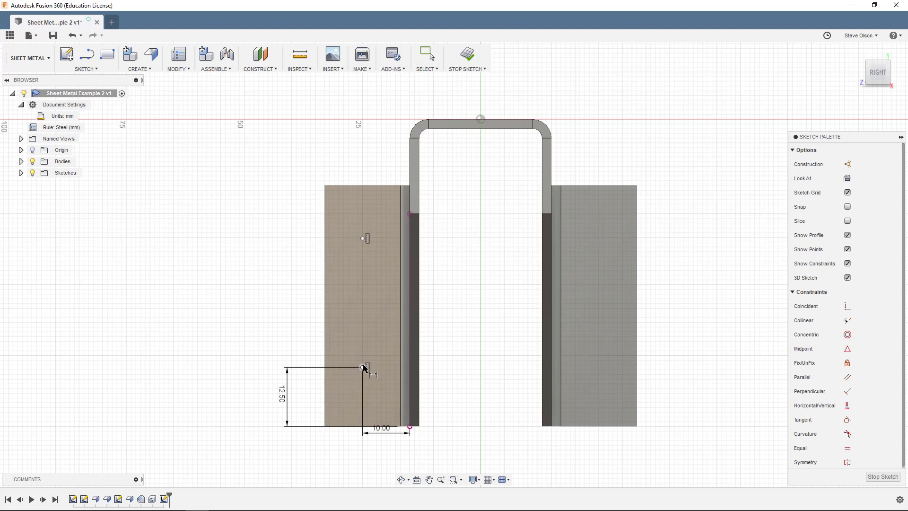
# - Dimension the two sketch points 30 mm apart vertically and finish the sketch
pyautogui.click(363, 367)
pyautogui.click(363, 238)
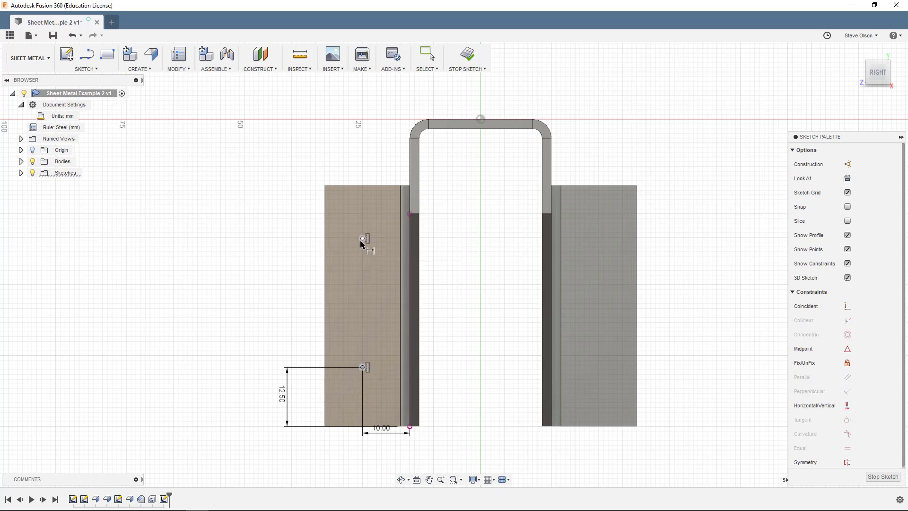
pyautogui.click(293, 279)
pyautogui.write('30')
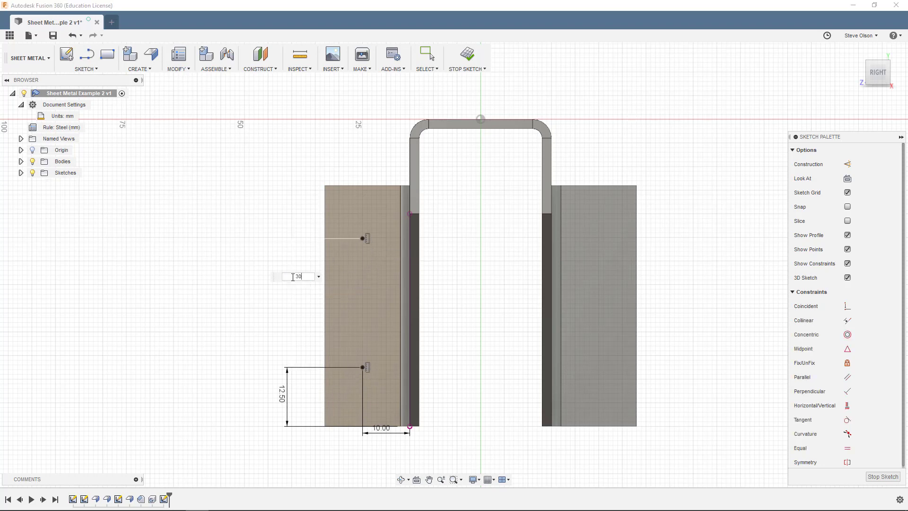
pyautogui.press('Return')
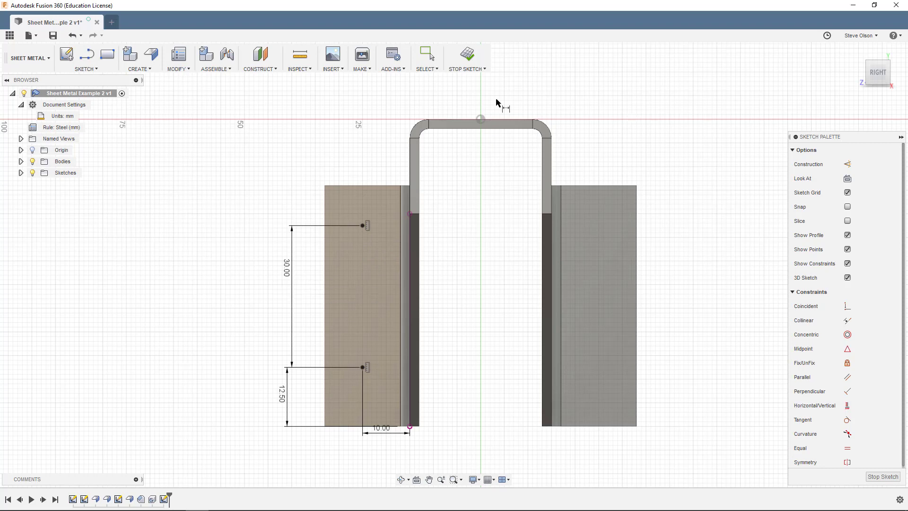
pyautogui.click(468, 58)
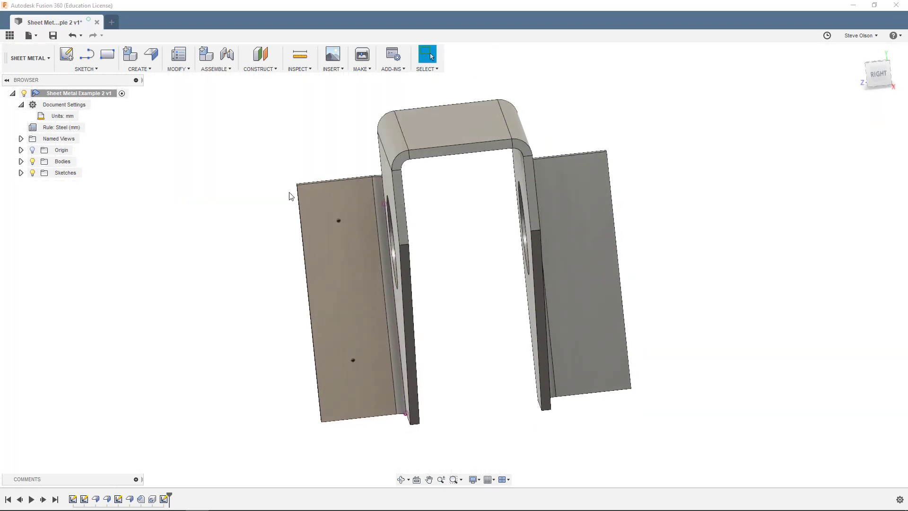
# - Cut simple holes of 6 mm diameter with extent All at both sketch points on the contour flange
pyautogui.click(139, 69)
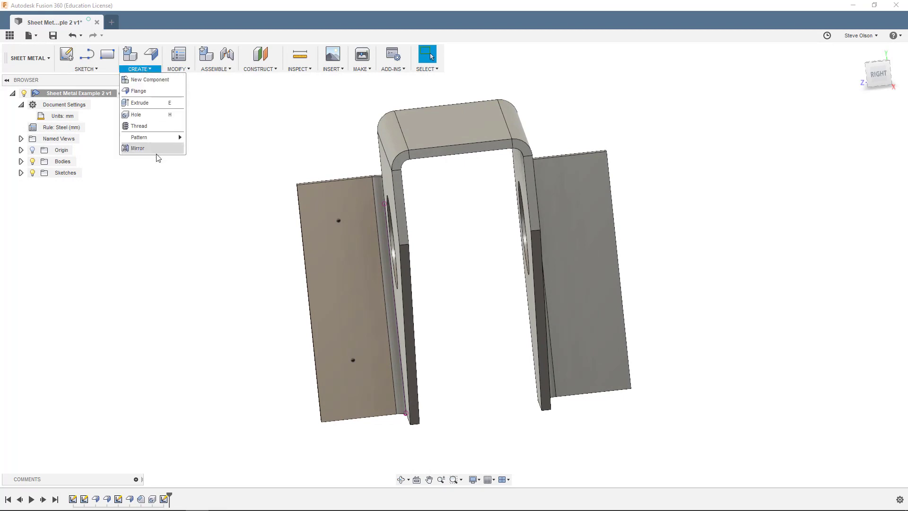
pyautogui.click(143, 115)
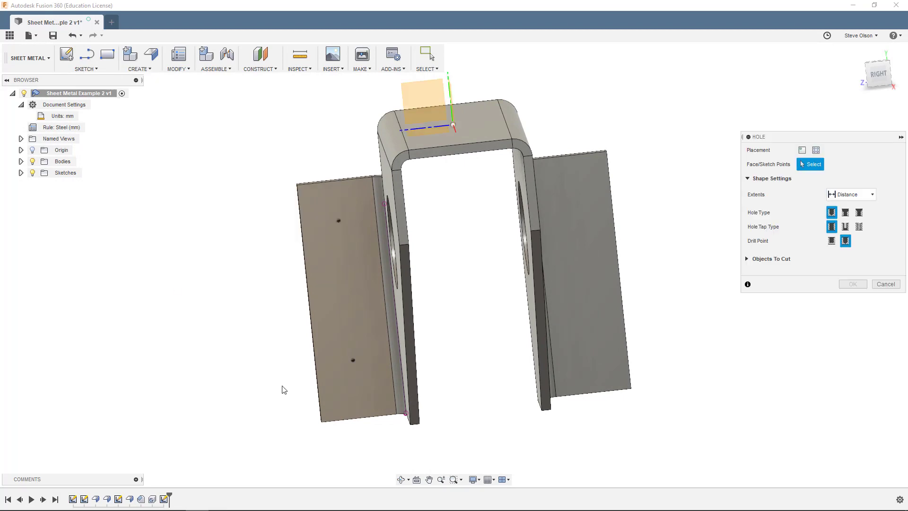
pyautogui.click(353, 360)
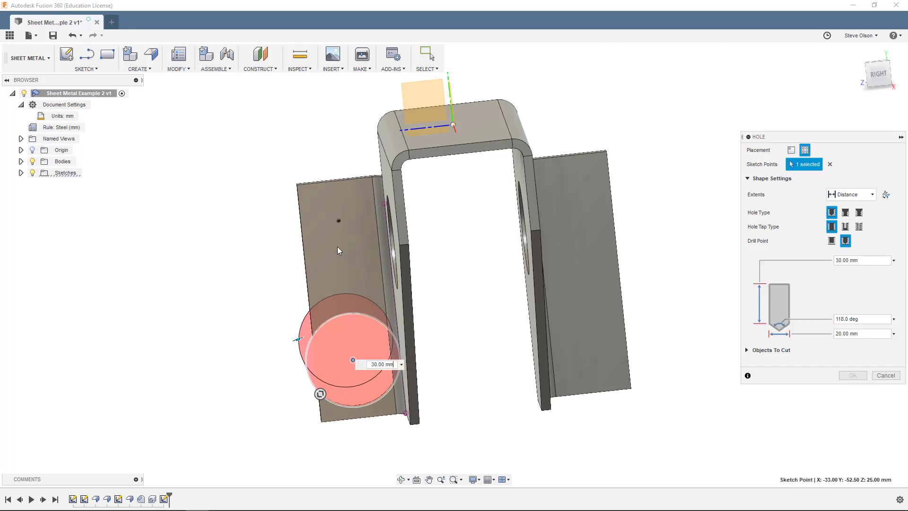
pyautogui.click(338, 221)
pyautogui.click(862, 334)
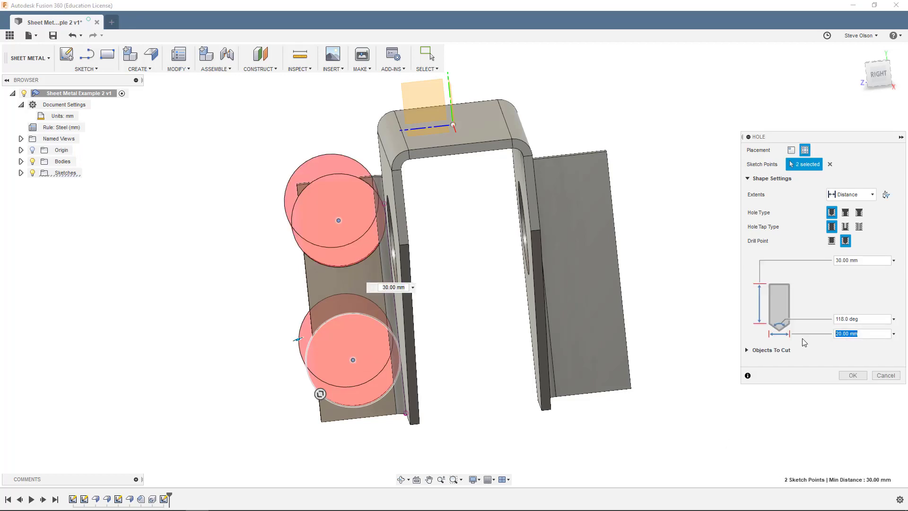
pyautogui.write('6')
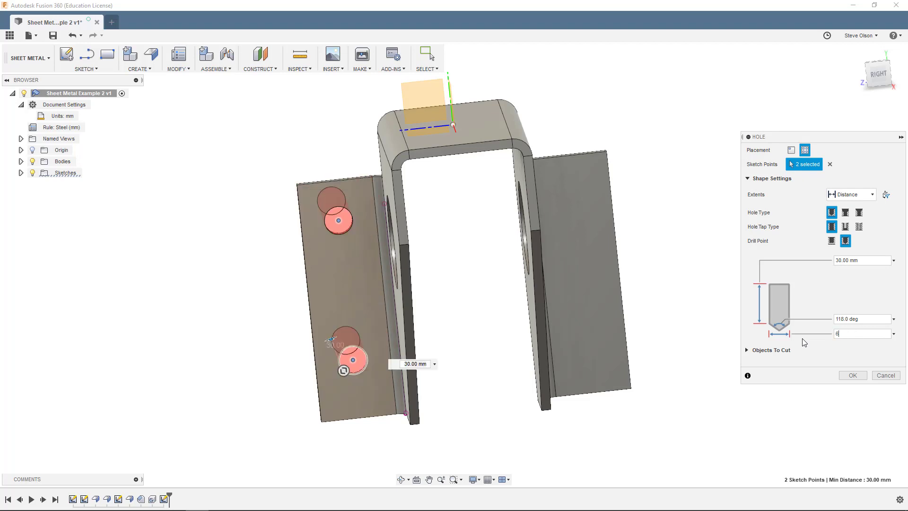
pyautogui.click(858, 194)
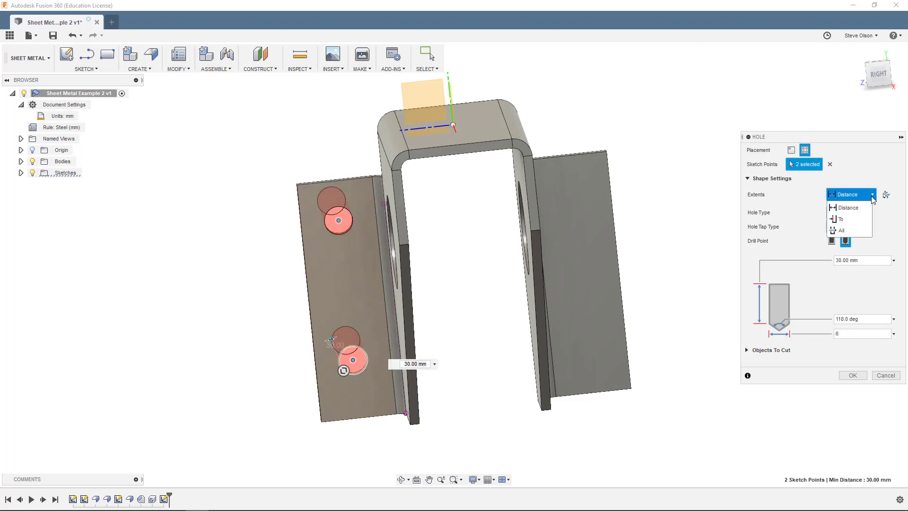
pyautogui.click(854, 230)
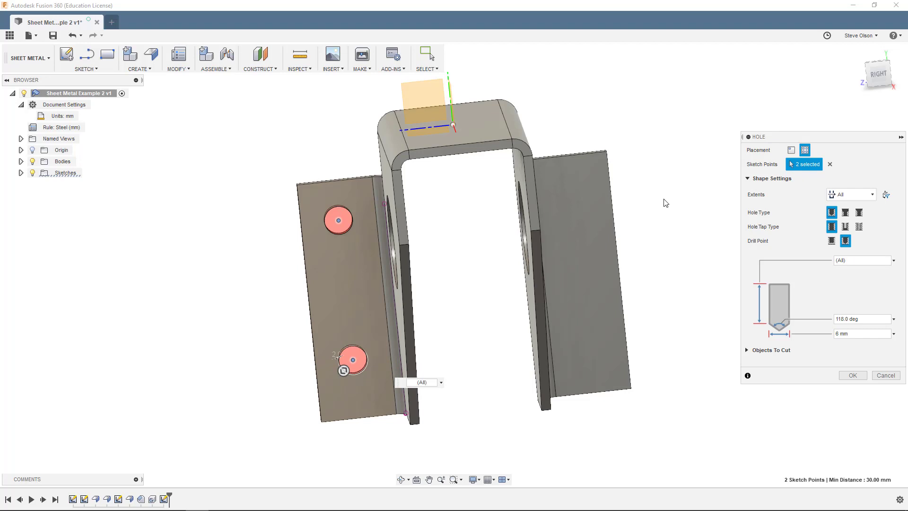
pyautogui.click(852, 374)
pyautogui.moveTo(732, 217)
pyautogui.keyDown('shift'); pyautogui.mouseDown(button='middle')
pyautogui.moveTo(717, 203)
pyautogui.moveTo(737, 213)
pyautogui.mouseUp(button='middle'); pyautogui.keyUp('shift')
pyautogui.press('Escape')
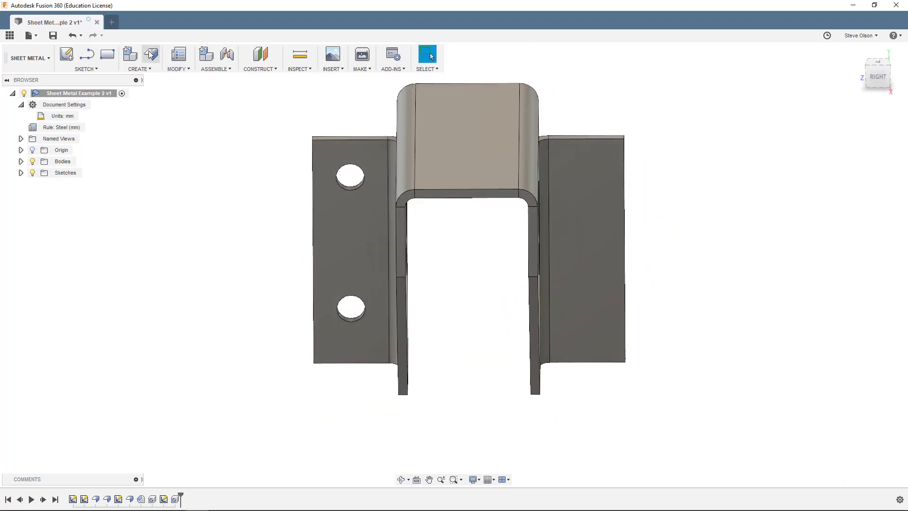
# - Mirror the two-hole feature onto the opposite contour flange, using pattern type Features and the origin plane midway between the side flanges
pyautogui.click(148, 70)
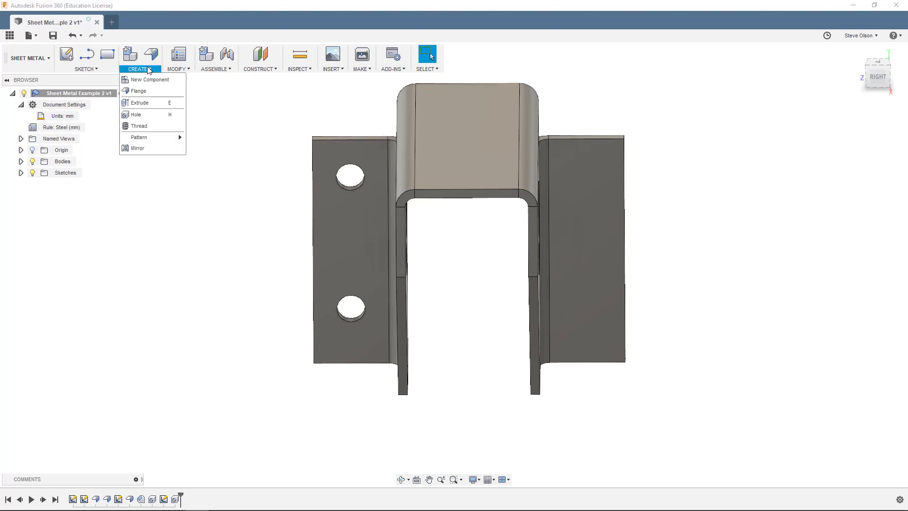
pyautogui.click(142, 149)
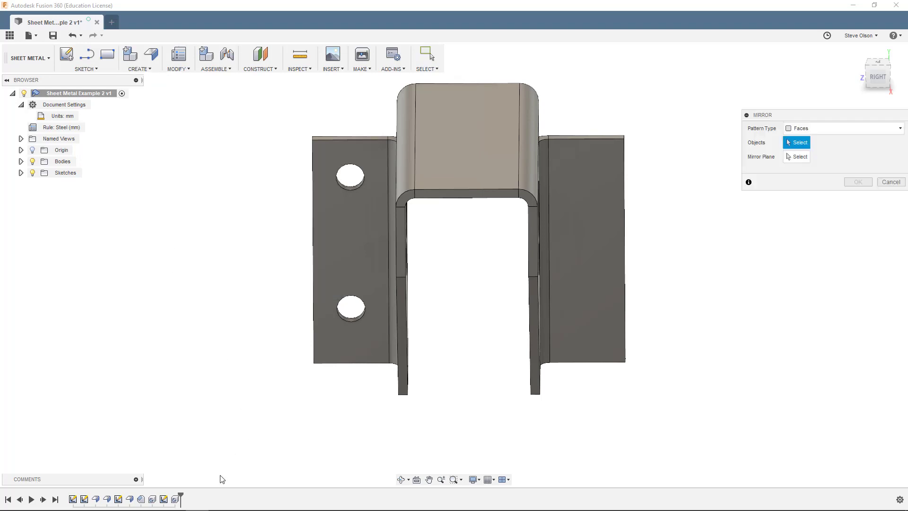
pyautogui.click(872, 128)
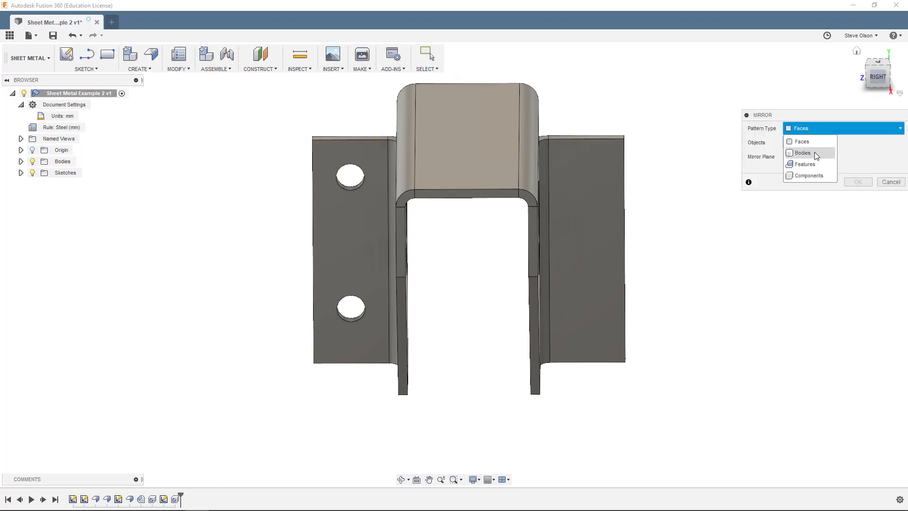
pyautogui.click(805, 164)
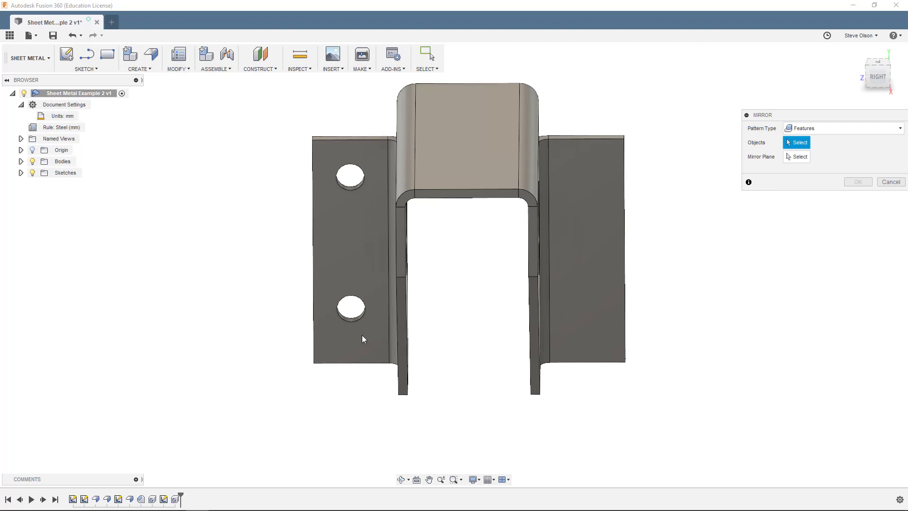
pyautogui.click(175, 499)
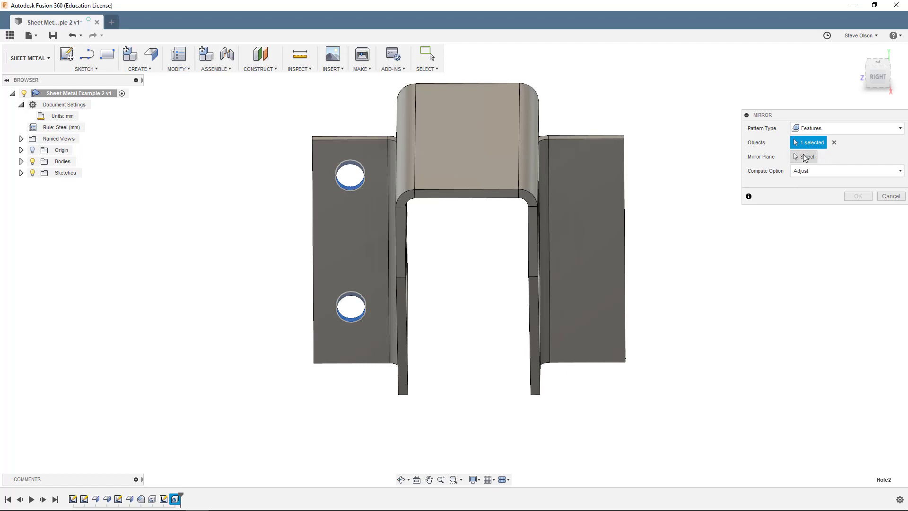
pyautogui.click(805, 157)
pyautogui.keyDown('shift'); pyautogui.moveTo(255, 236); pyautogui.dragTo(302, 203, button='middle'); pyautogui.keyUp('shift')
pyautogui.click(493, 96)
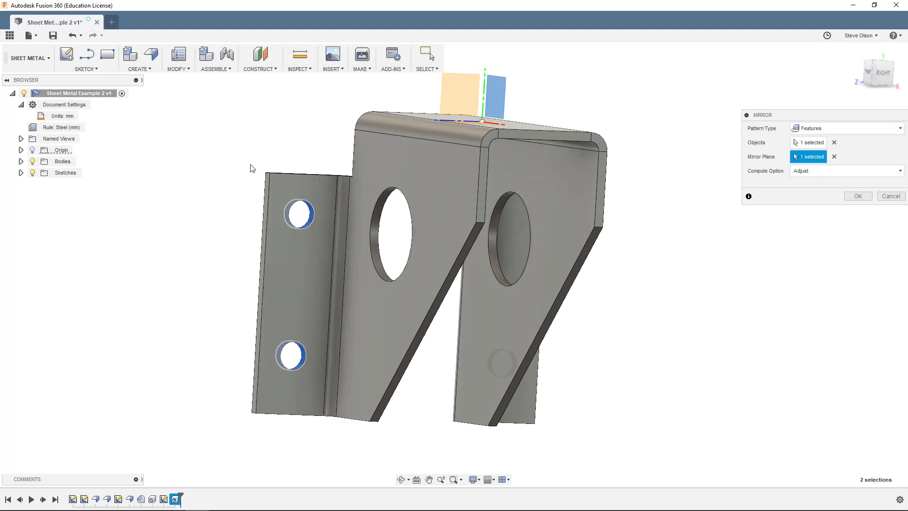
pyautogui.keyDown('shift'); pyautogui.moveTo(302, 138); pyautogui.dragTo(283, 142, button='middle'); pyautogui.keyUp('shift')
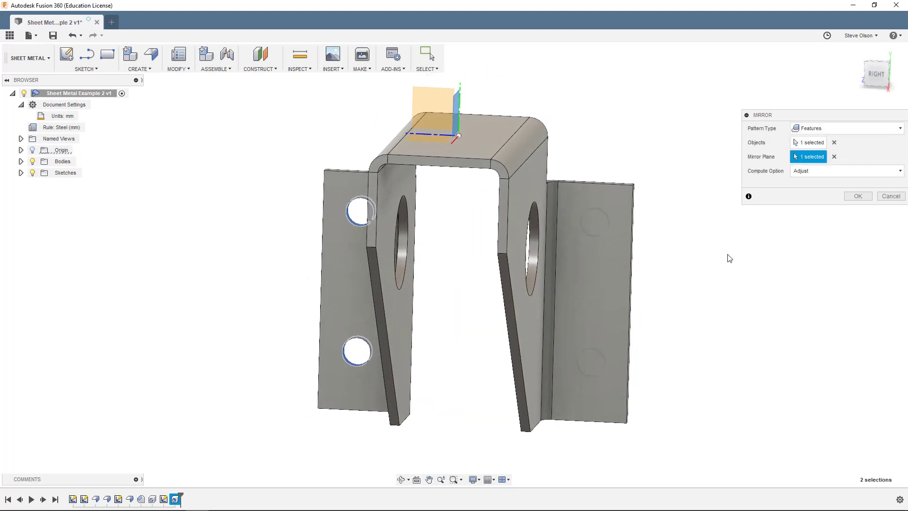
pyautogui.click(856, 197)
# - Start a sketch on the bracket's top face and draw a lengthwise center-to-center slot, about 25 mm between centers and 5 mm wide
pyautogui.moveTo(282, 218)
pyautogui.keyDown('shift'); pyautogui.mouseDown(button='middle')
pyautogui.moveTo(283, 203)
pyautogui.moveTo(302, 210)
pyautogui.moveTo(282, 208)
pyautogui.mouseUp(button='middle'); pyautogui.keyUp('shift')
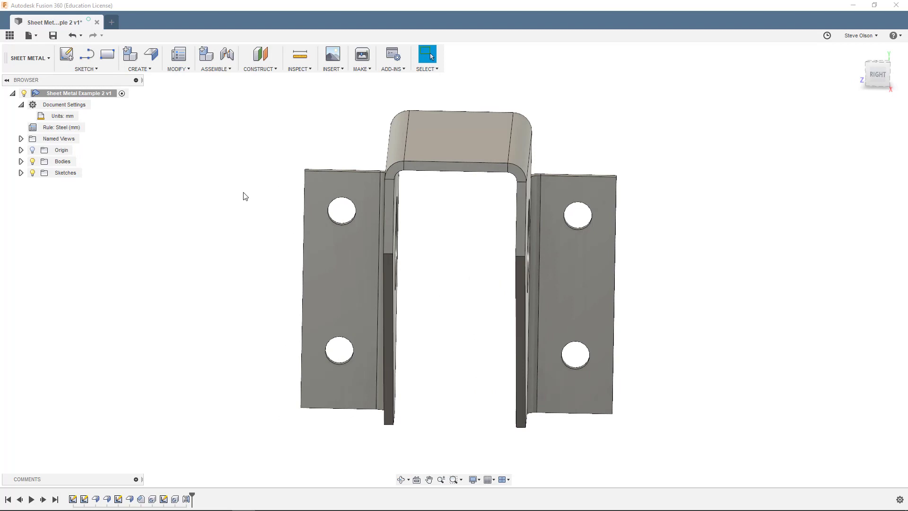
pyautogui.click(457, 133)
pyautogui.click(66, 54)
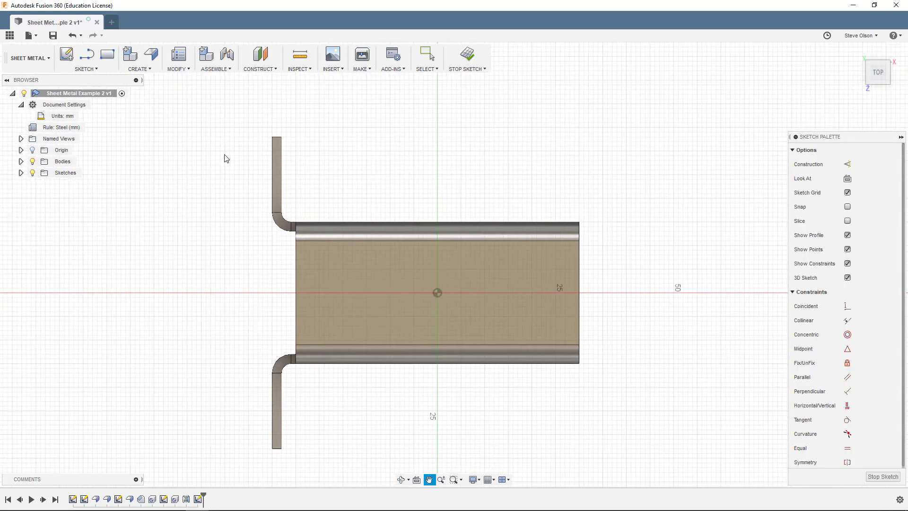
pyautogui.click(95, 70)
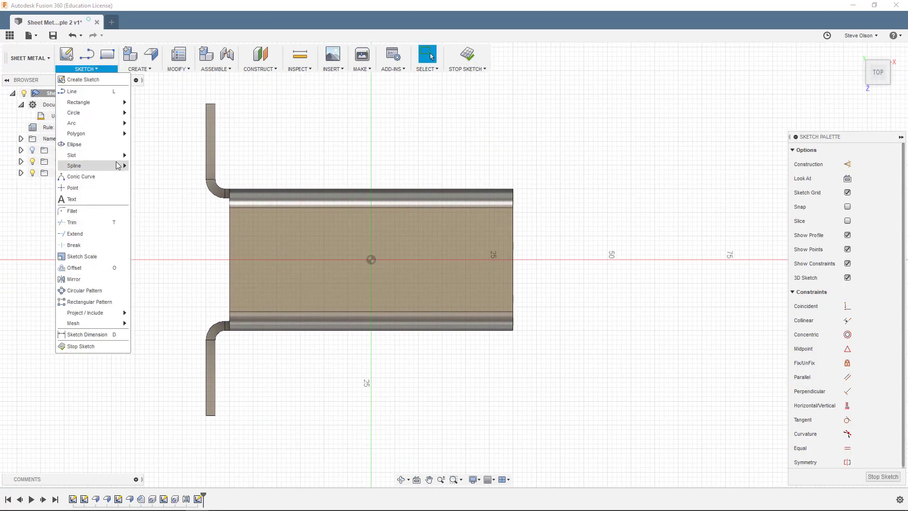
pyautogui.moveTo(98, 153)
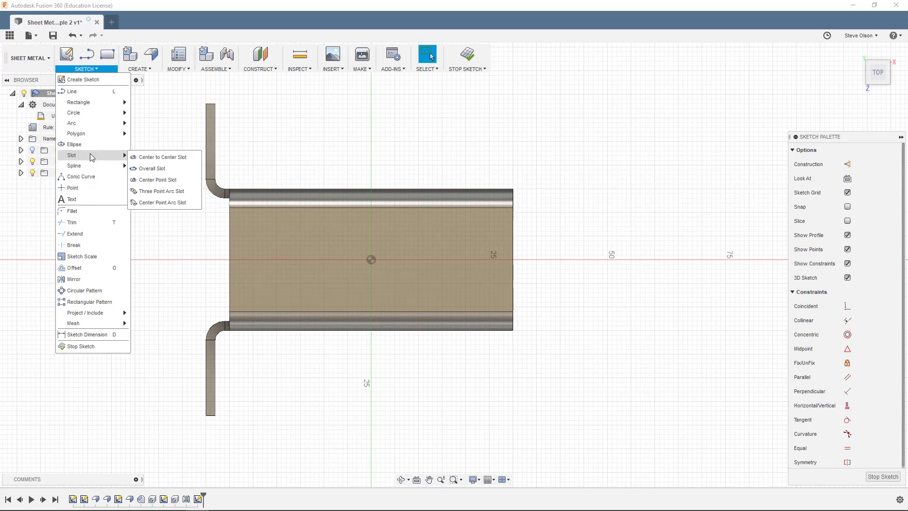
pyautogui.click(140, 158)
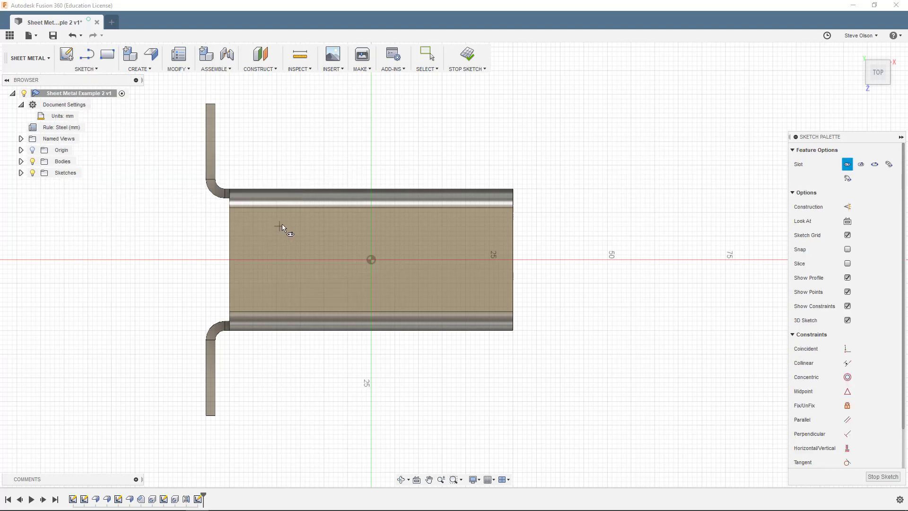
pyautogui.click(306, 233)
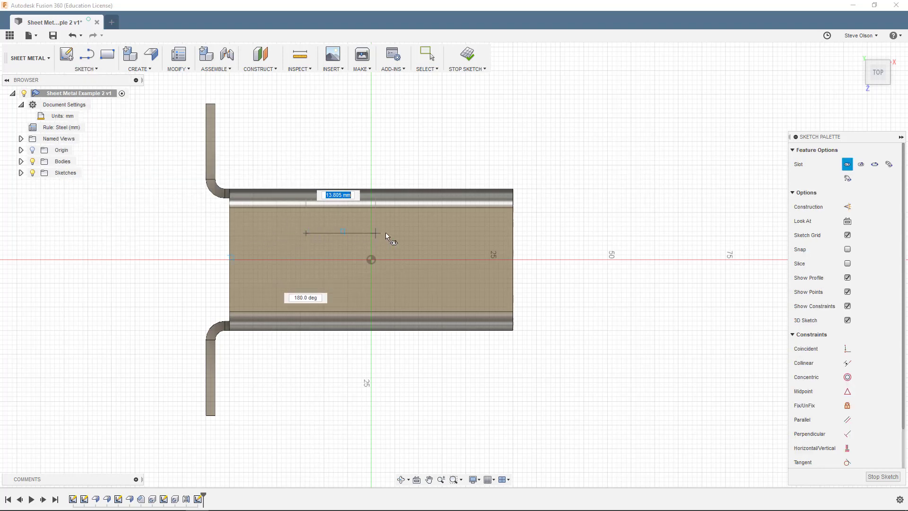
pyautogui.click(424, 232)
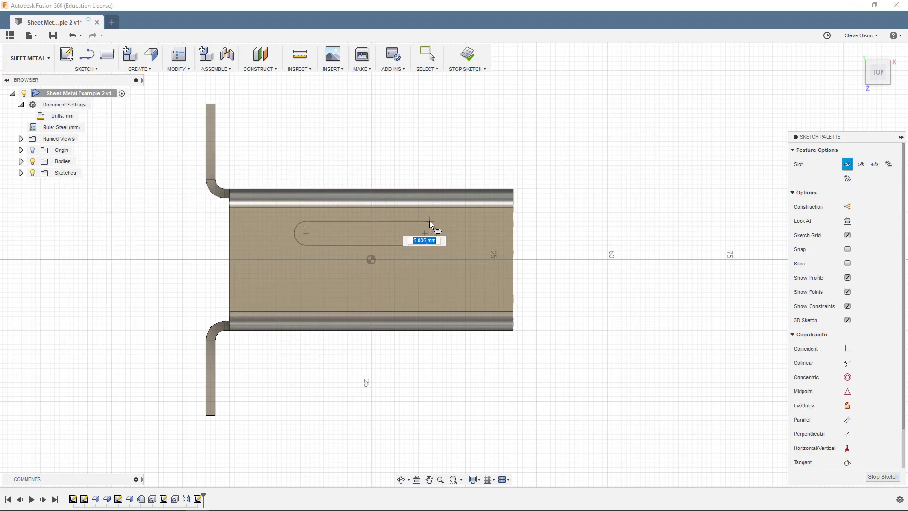
pyautogui.click(429, 221)
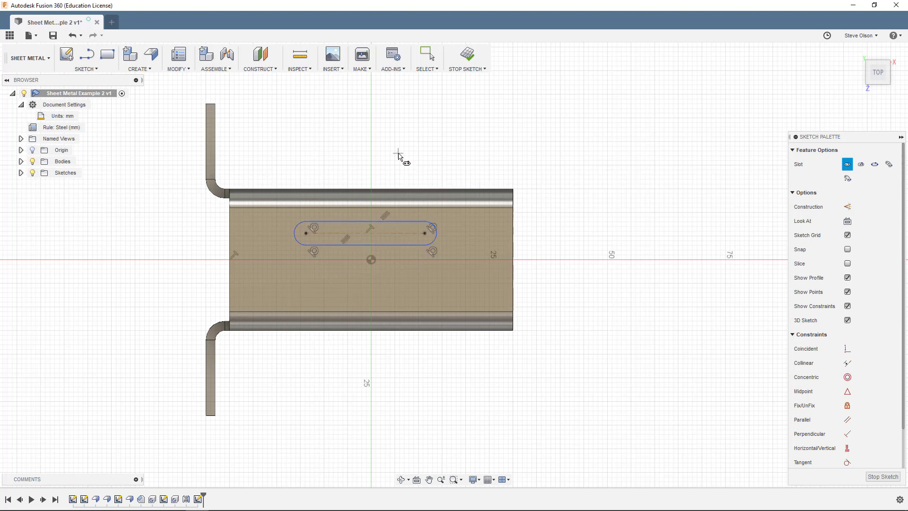
pyautogui.press('Escape')
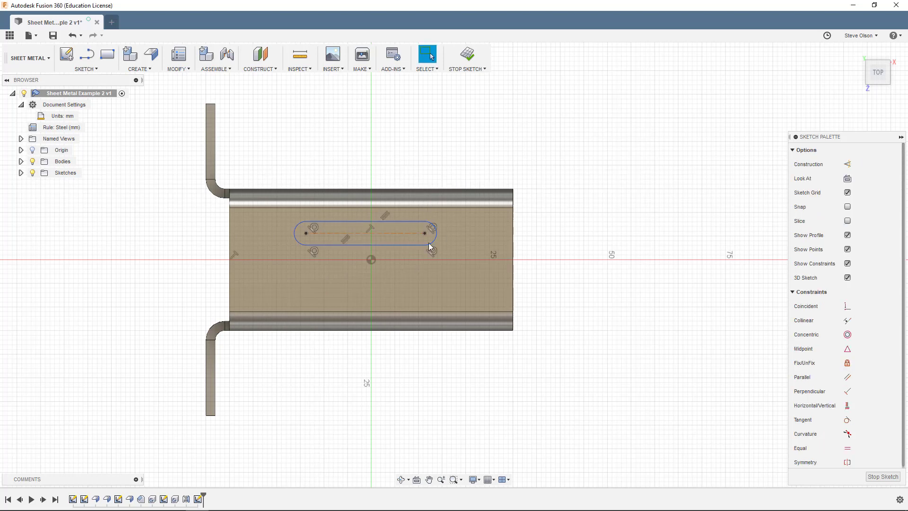
# - Apply a Coincident constraint between the slot's construction centerline and the sketch origin
pyautogui.click(847, 306)
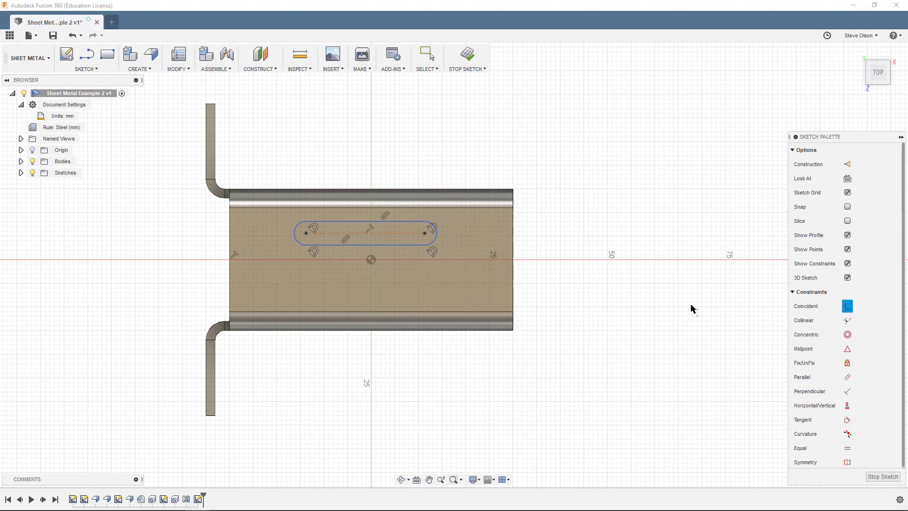
pyautogui.click(395, 234)
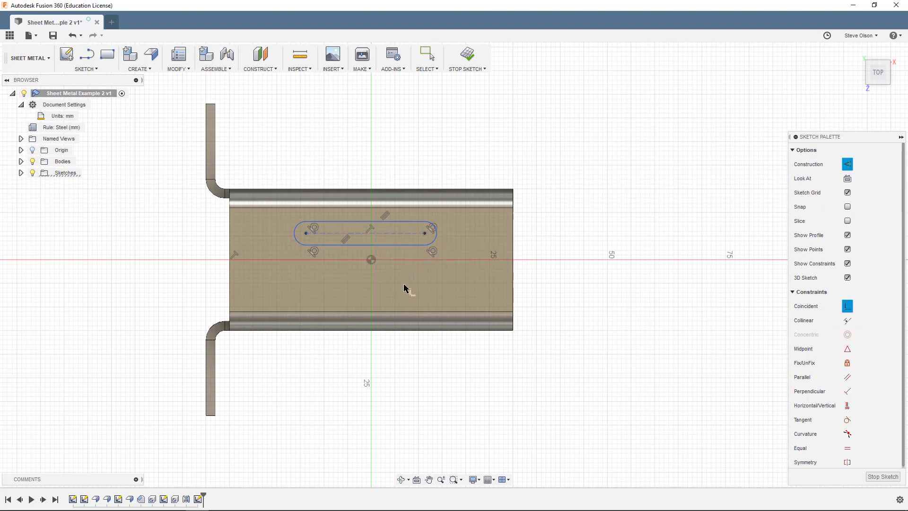
pyautogui.click(372, 262)
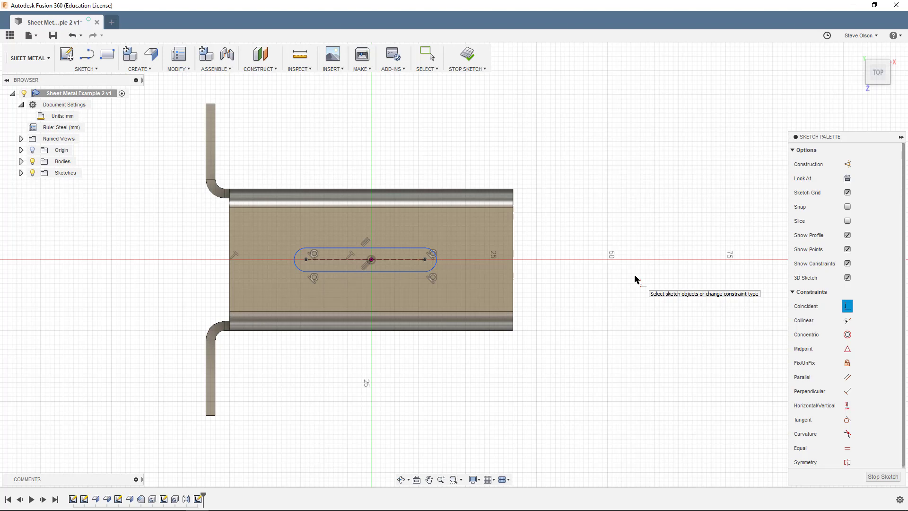
# - Dimension the slot's nearer center point 20 mm from the top face's edge opposite the contour flanges
pyautogui.press('d')
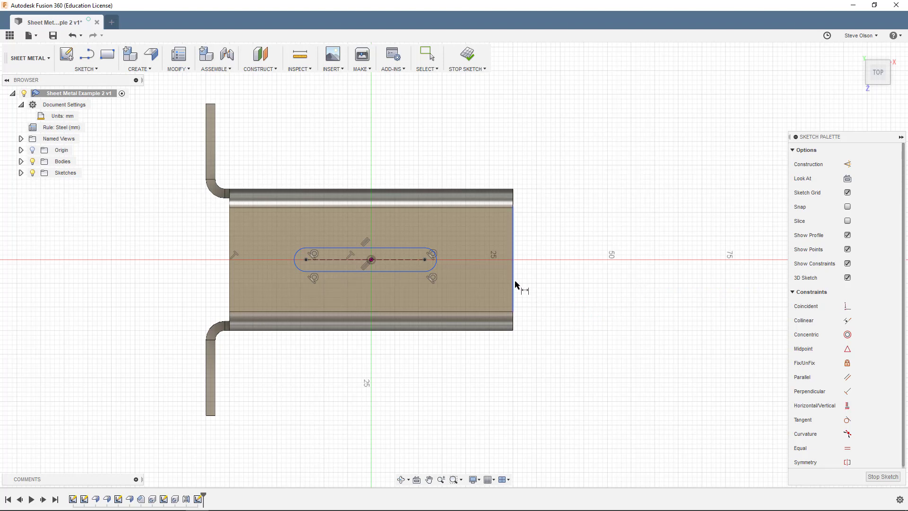
pyautogui.click(515, 284)
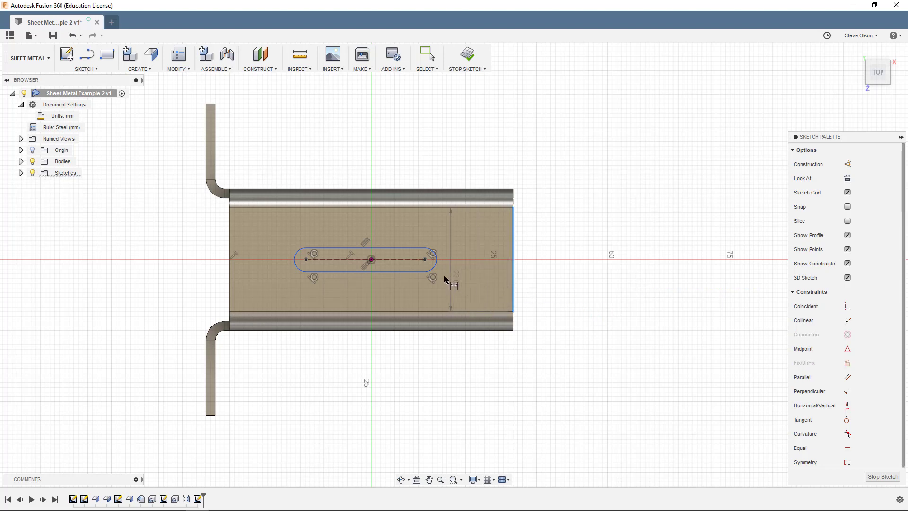
pyautogui.click(425, 259)
pyautogui.click(460, 357)
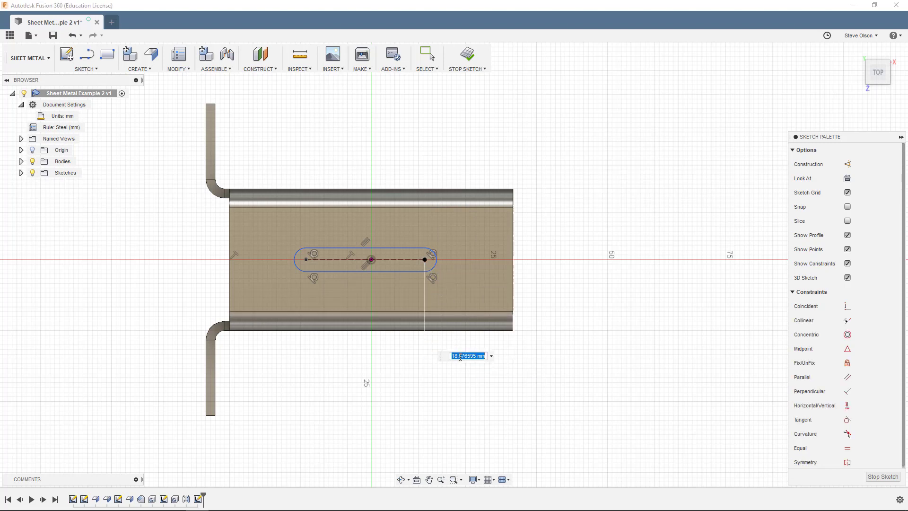
pyautogui.write('20')
pyautogui.press('Return')
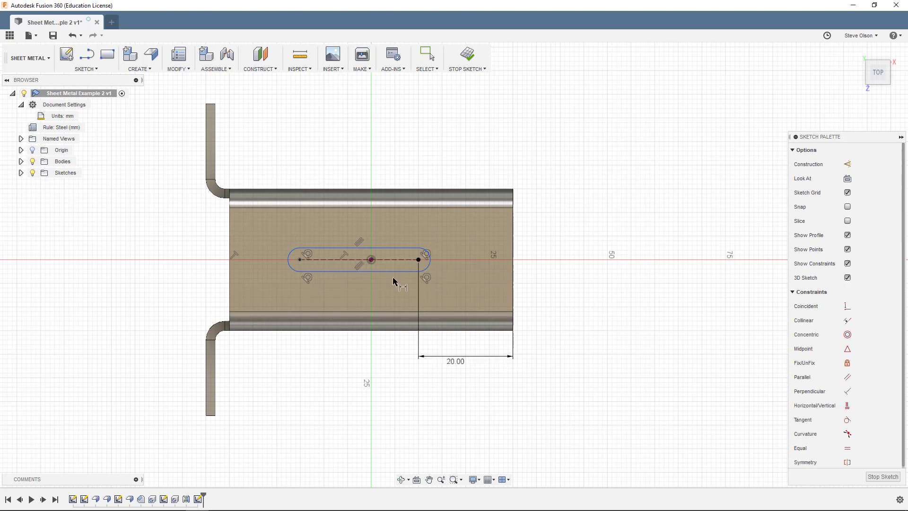
# - Dimension the slot's construction centerline to 25 mm between the two arc centers
pyautogui.click(384, 259)
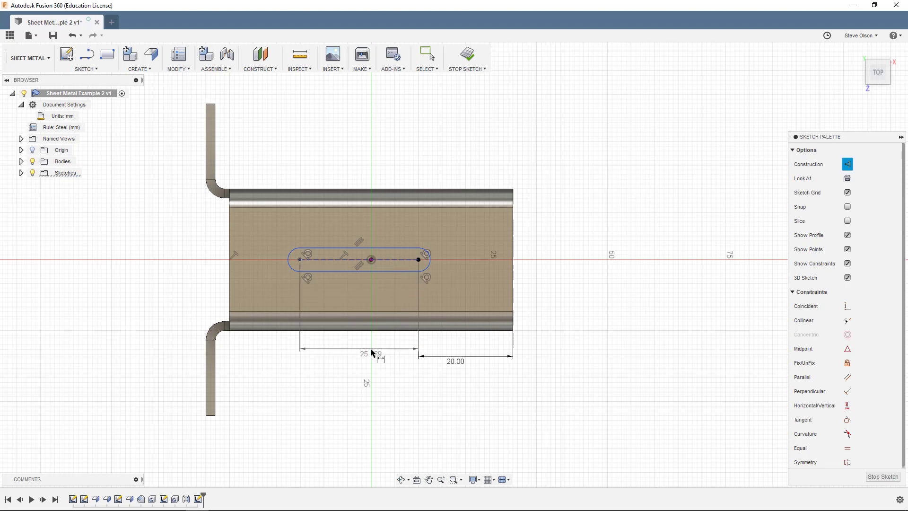
pyautogui.click(371, 352)
pyautogui.write('25')
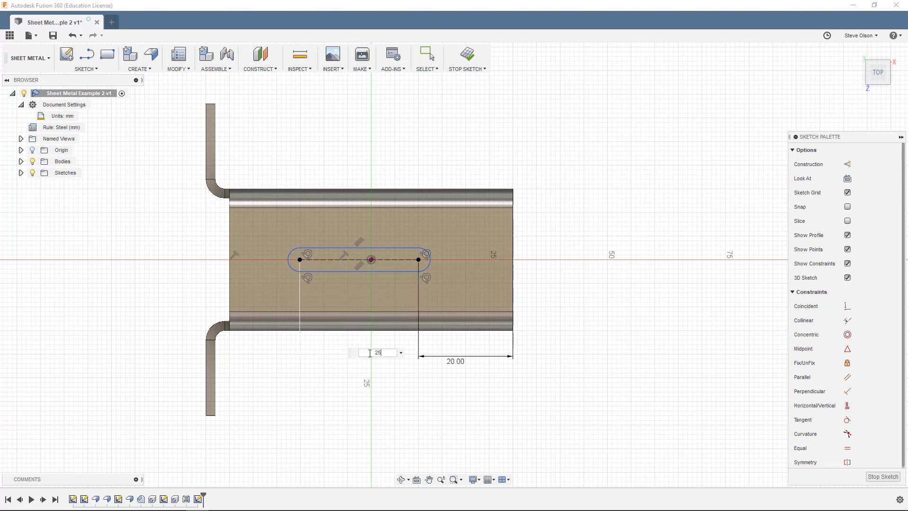
pyautogui.press('Return')
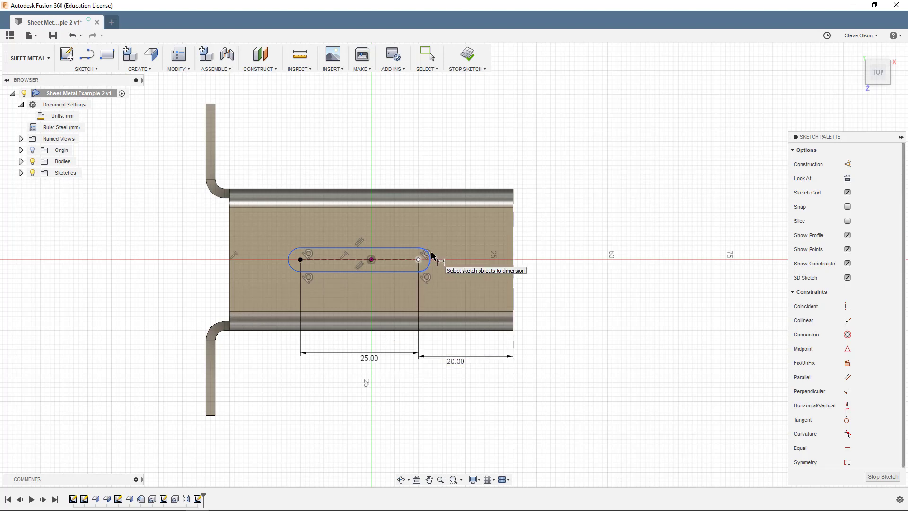
# - Set the slot's end arc radius to 4 mm and finish the sketch
pyautogui.click(431, 255)
pyautogui.click(458, 158)
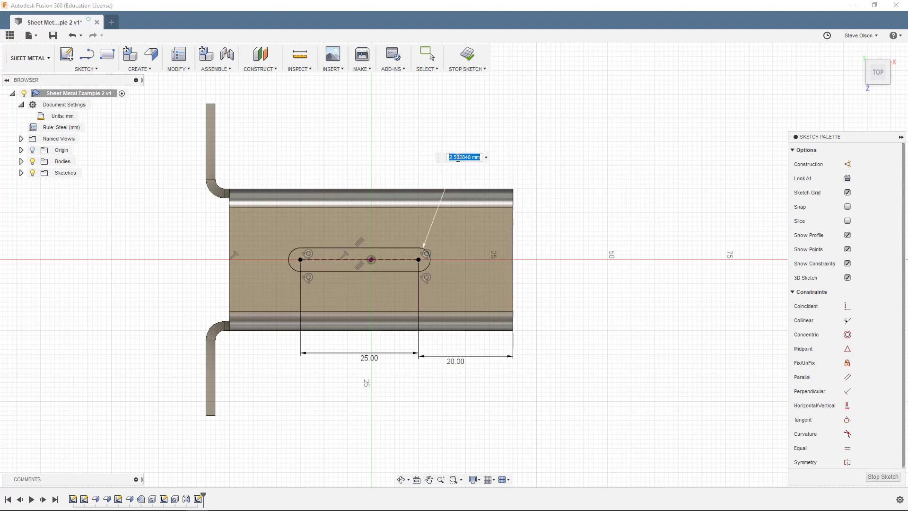
pyautogui.write('4')
pyautogui.press('Return')
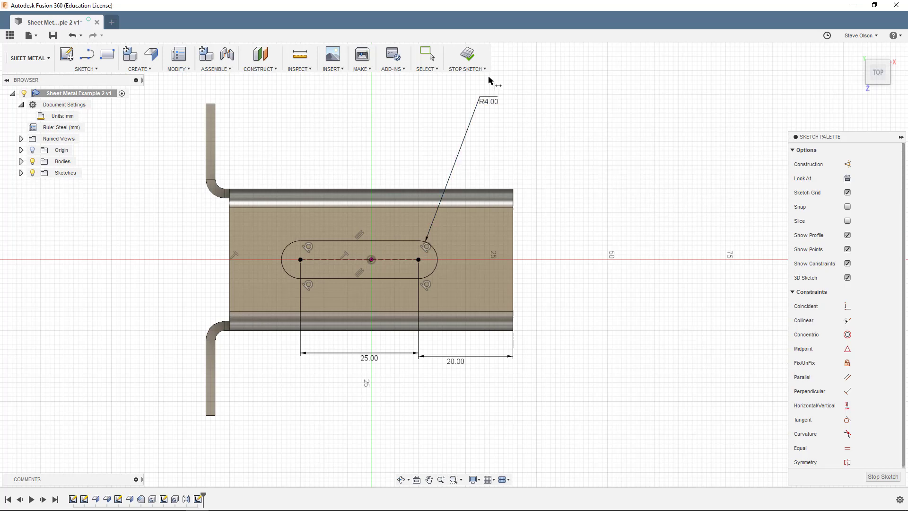
pyautogui.click(467, 54)
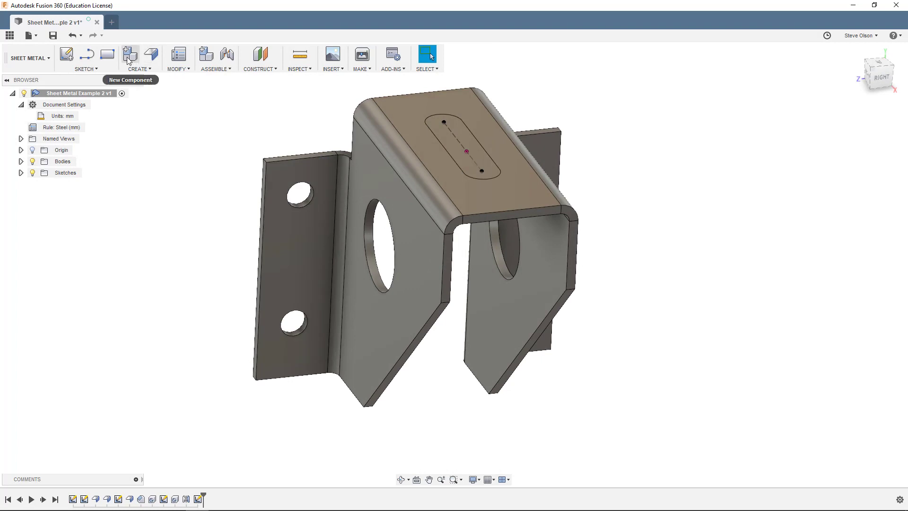
# - Extrude the slot profile downward as a one-sided cut with the extent set to All
pyautogui.click(138, 69)
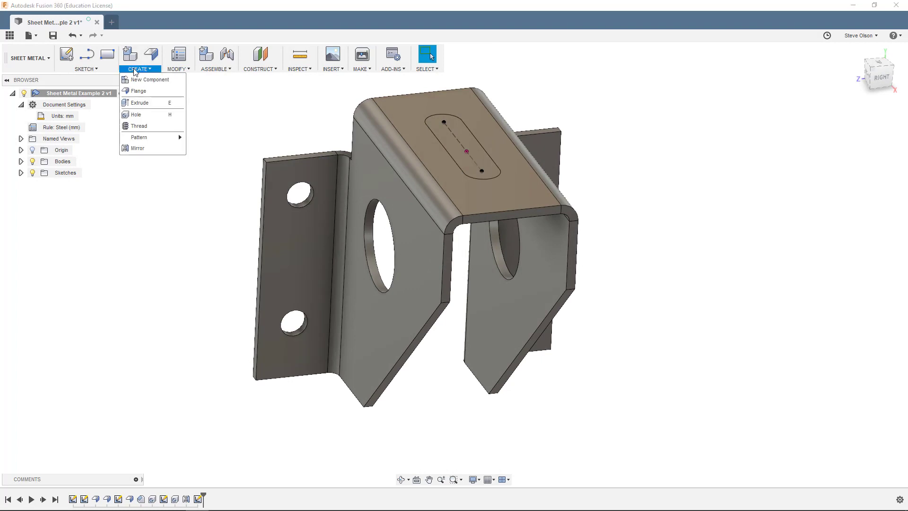
pyautogui.click(137, 102)
pyautogui.click(458, 134)
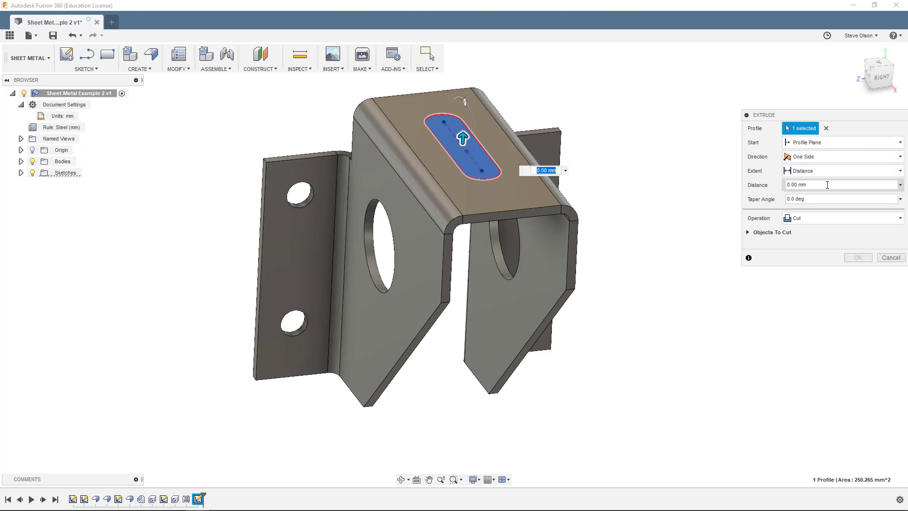
pyautogui.click(818, 159)
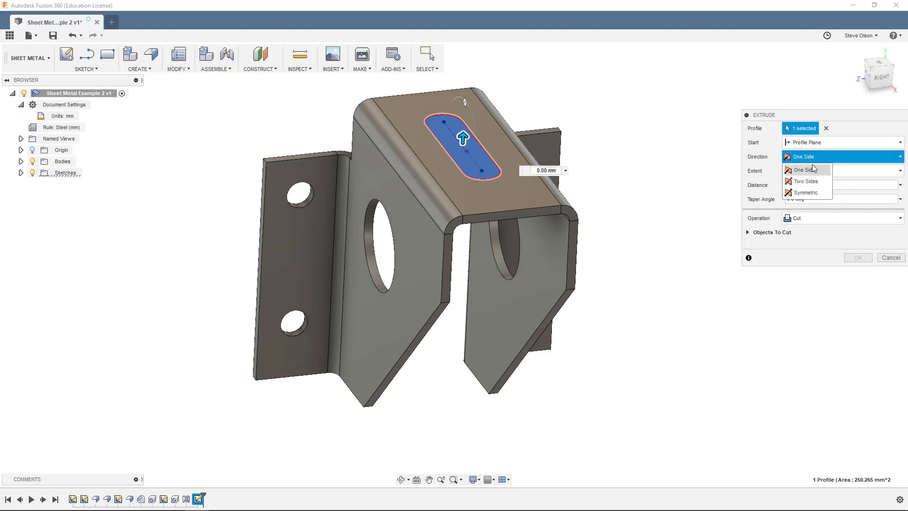
pyautogui.click(810, 160)
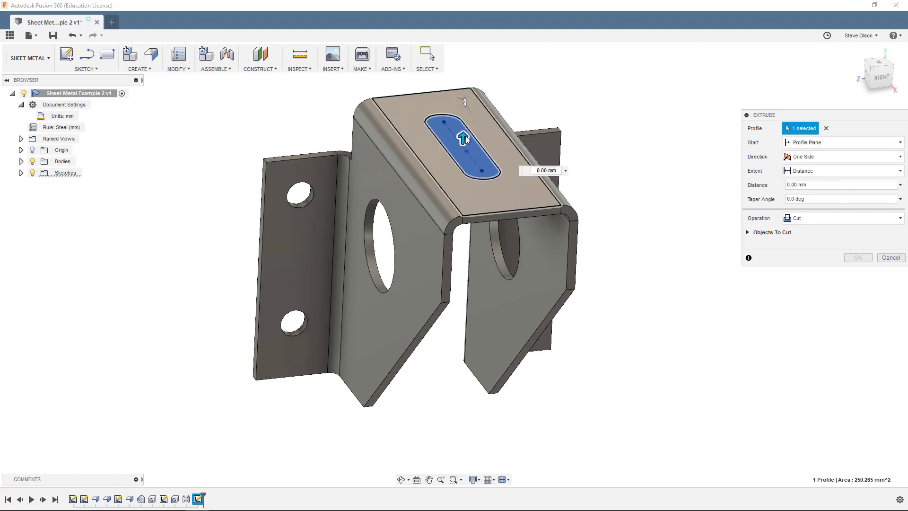
pyautogui.moveTo(464, 138); pyautogui.dragTo(471, 185)
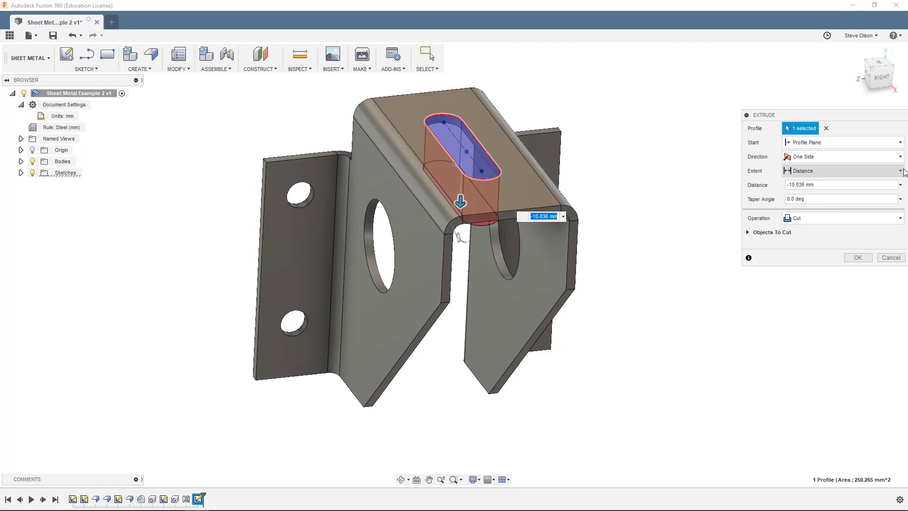
pyautogui.click(875, 171)
pyautogui.click(797, 207)
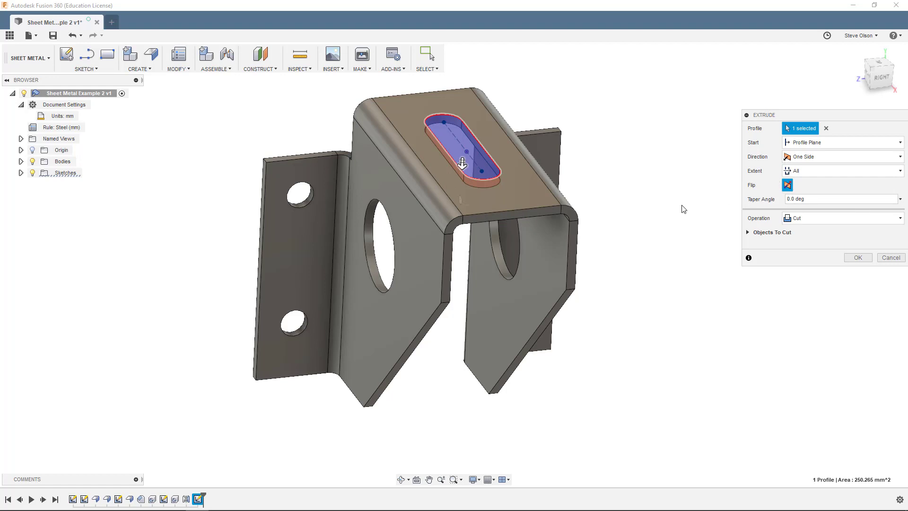
pyautogui.keyDown('shift'); pyautogui.moveTo(682, 206); pyautogui.dragTo(722, 224, button='middle'); pyautogui.keyUp('shift')
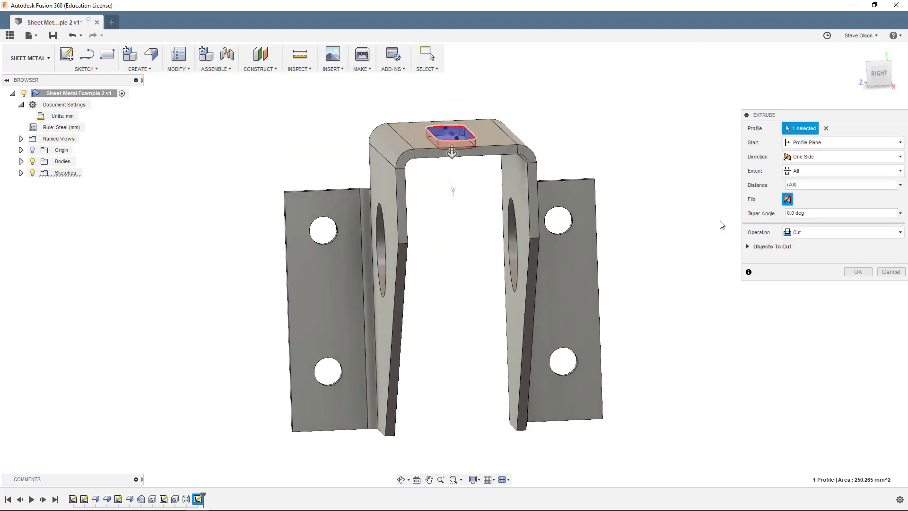
pyautogui.click(858, 272)
# - Save the bracket design as a new version
pyautogui.keyDown('shift'); pyautogui.moveTo(611, 140); pyautogui.dragTo(633, 158, button='middle'); pyautogui.keyUp('shift')
pyautogui.moveTo(673, 119); pyautogui.dragTo(677, 154, button='middle')
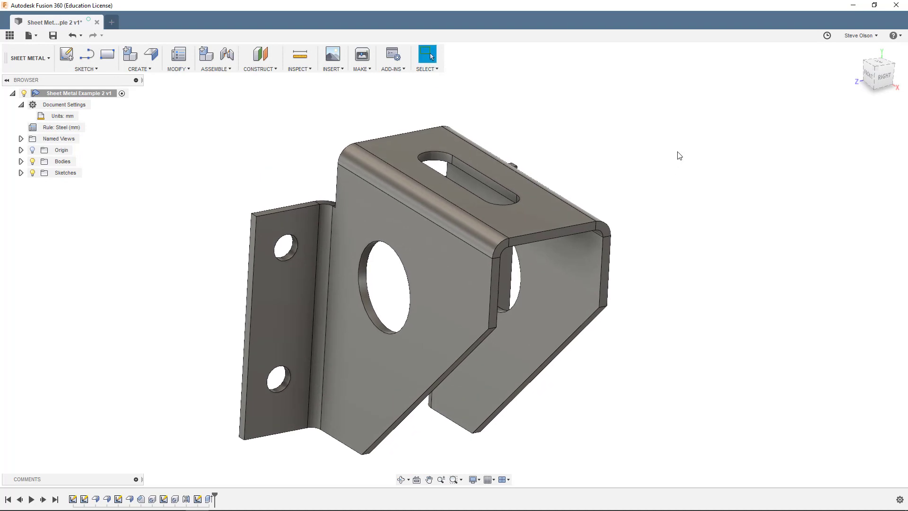
pyautogui.click(53, 36)
pyautogui.click(451, 268)
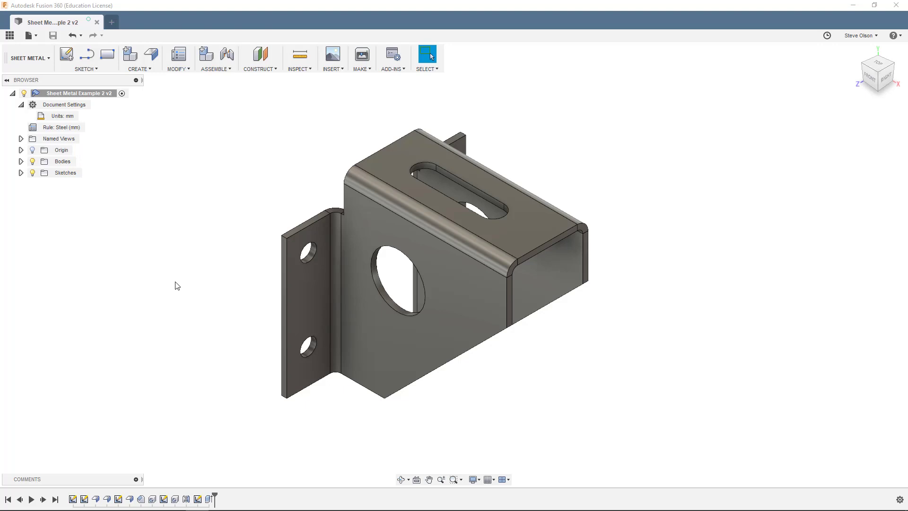
# - Create a flat pattern of the bracket using the slotted top face as the stationary face
pyautogui.click(186, 70)
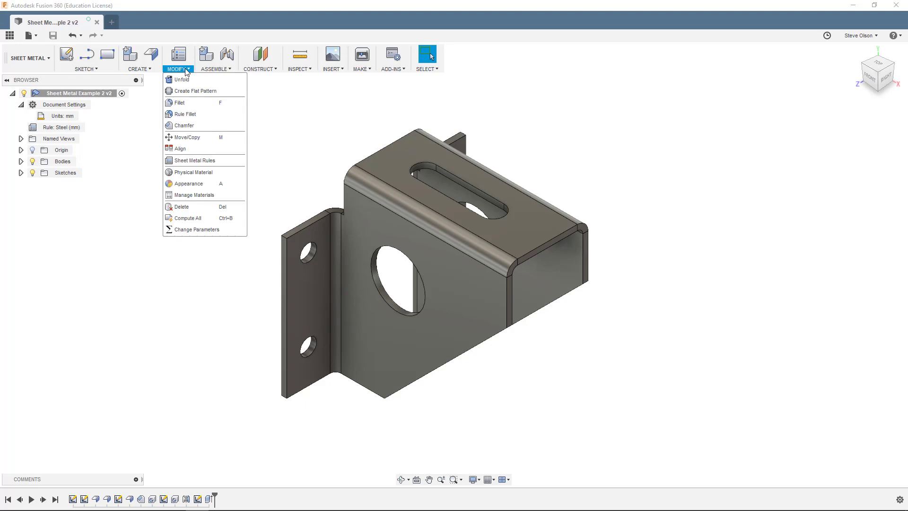
pyautogui.click(193, 91)
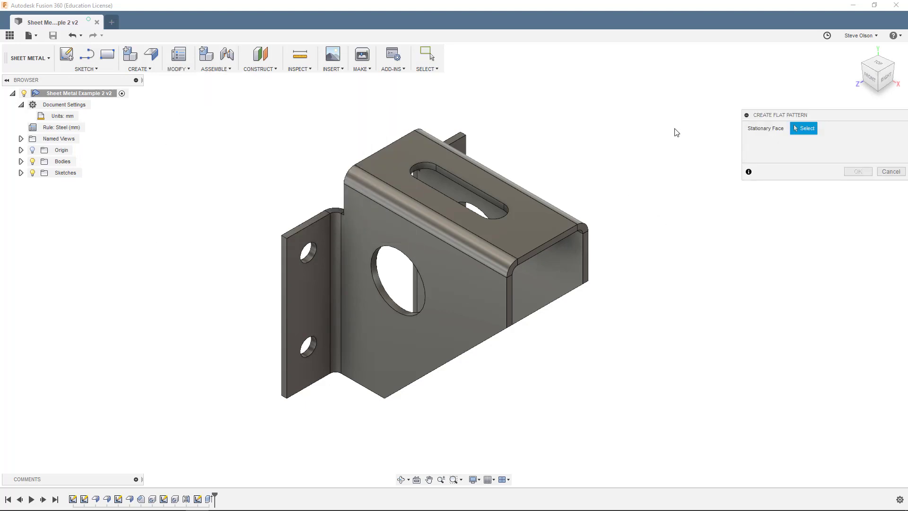
pyautogui.click(541, 222)
pyautogui.click(858, 171)
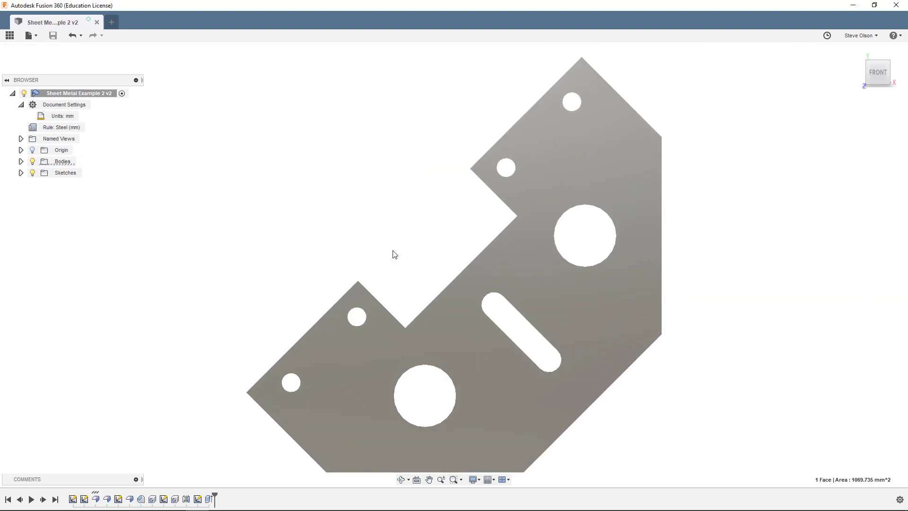
pyautogui.scroll(-2, 395, 254)
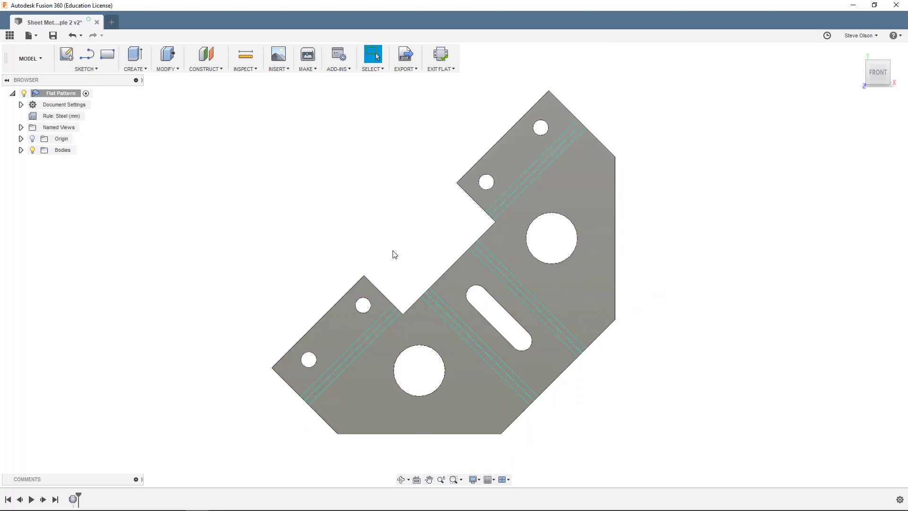
pyautogui.click(414, 71)
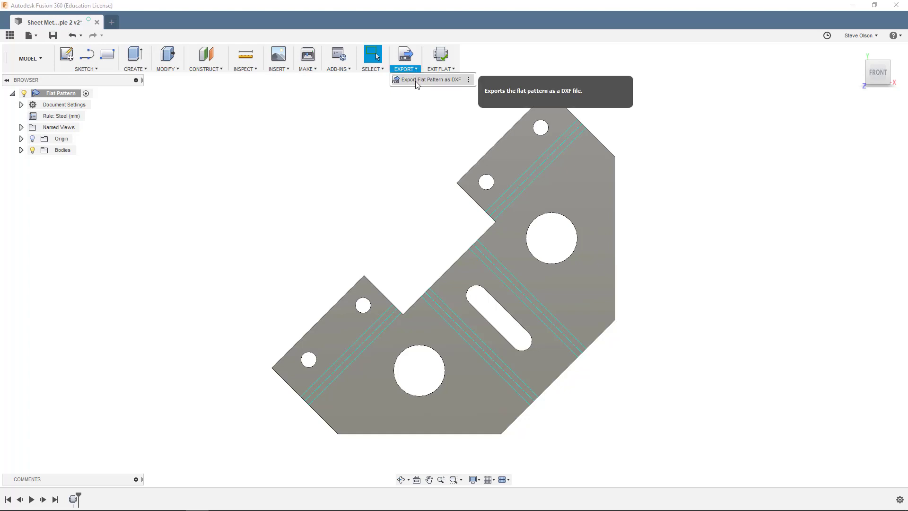
pyautogui.click(393, 117)
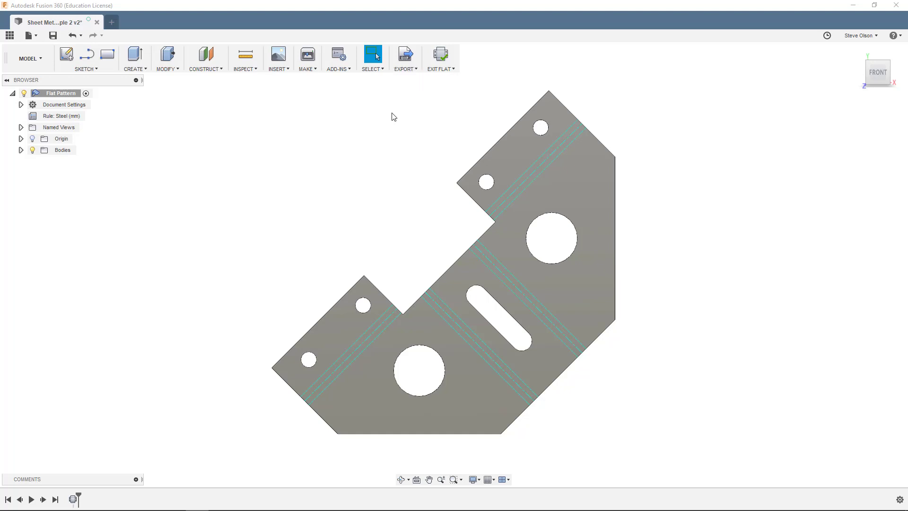
pyautogui.click(178, 71)
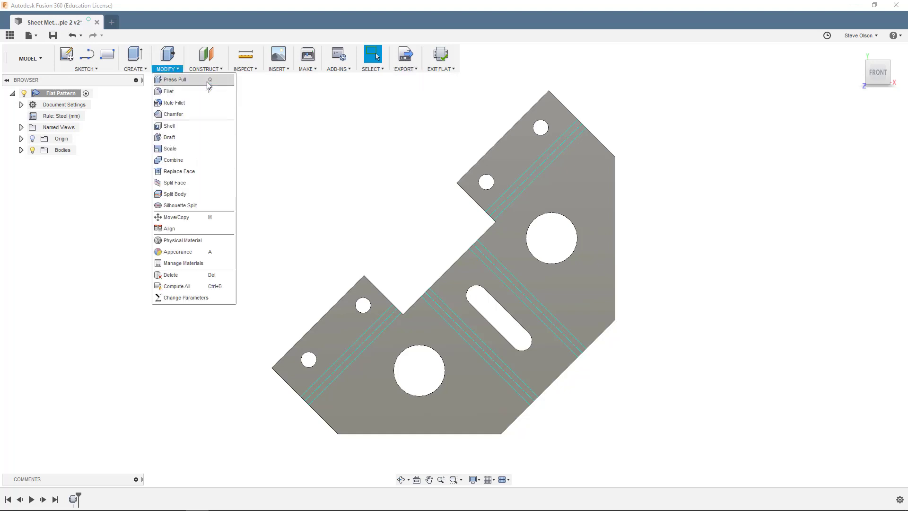
pyautogui.click(273, 104)
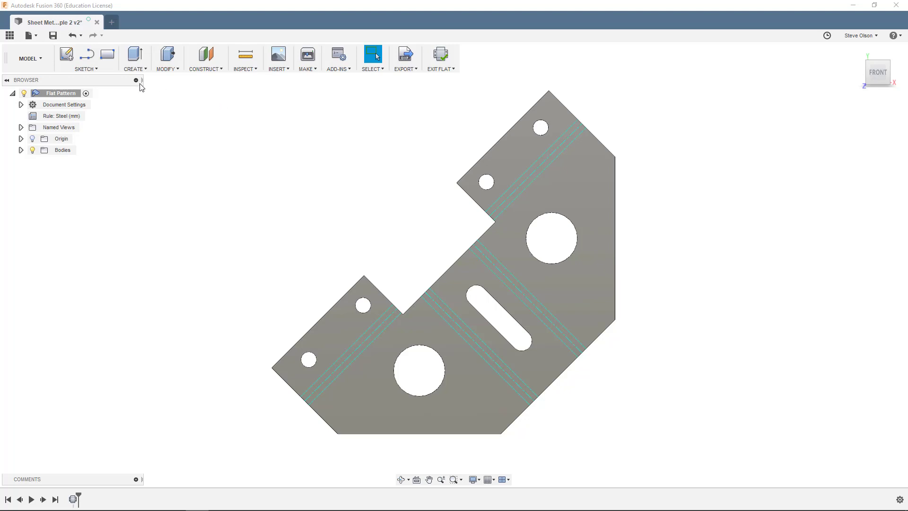
pyautogui.click(135, 69)
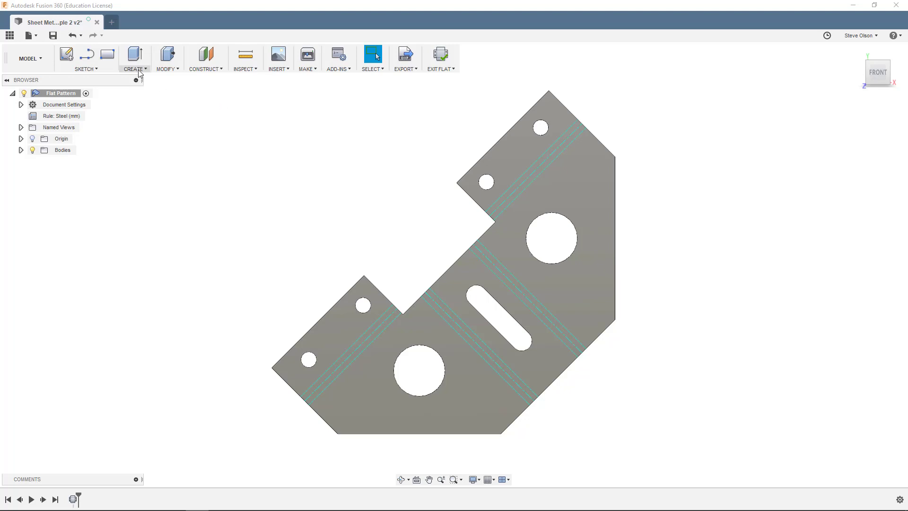
pyautogui.click(226, 113)
# - Switch back and forth between the folded bracket and its flat pattern, ending on the folded model
pyautogui.click(439, 60)
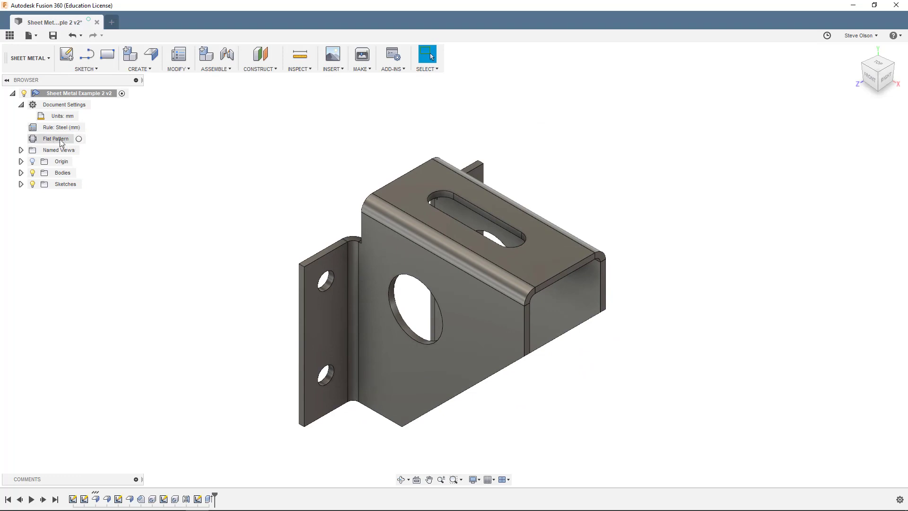
pyautogui.click(79, 139)
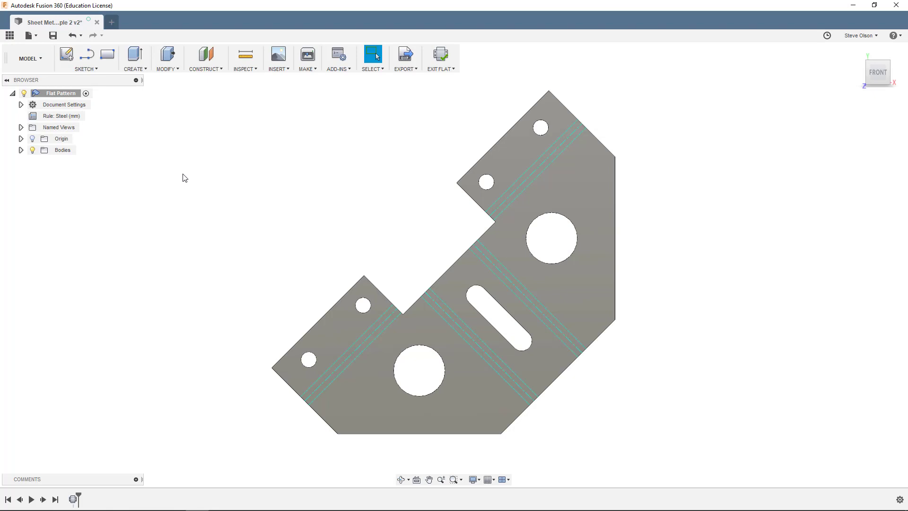
pyautogui.click(440, 56)
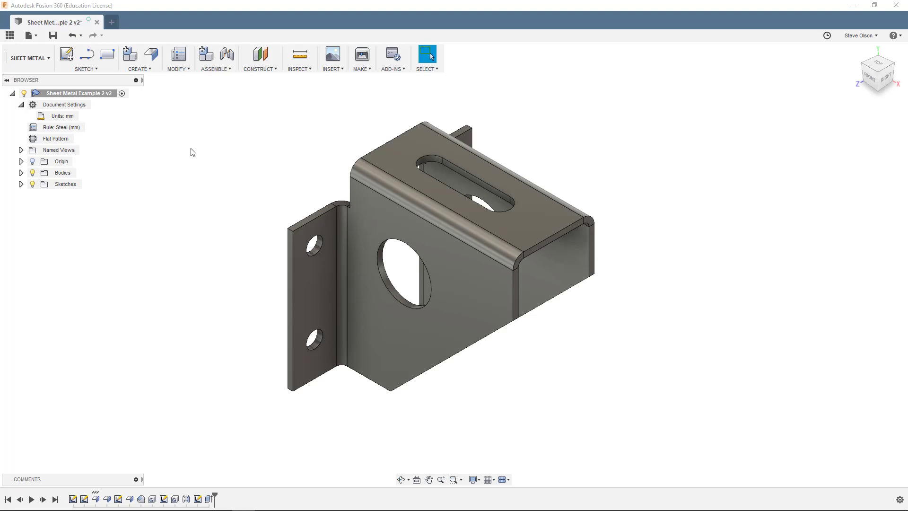
pyautogui.click(79, 139)
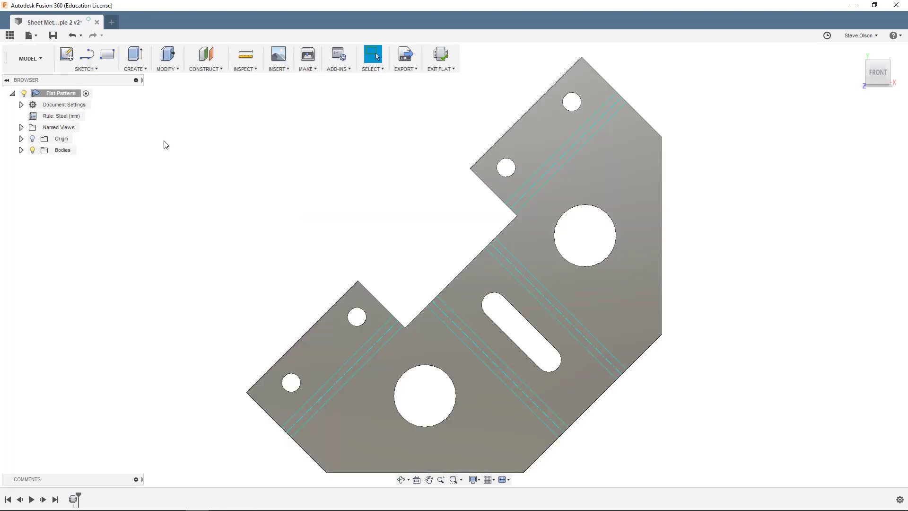
pyautogui.click(432, 57)
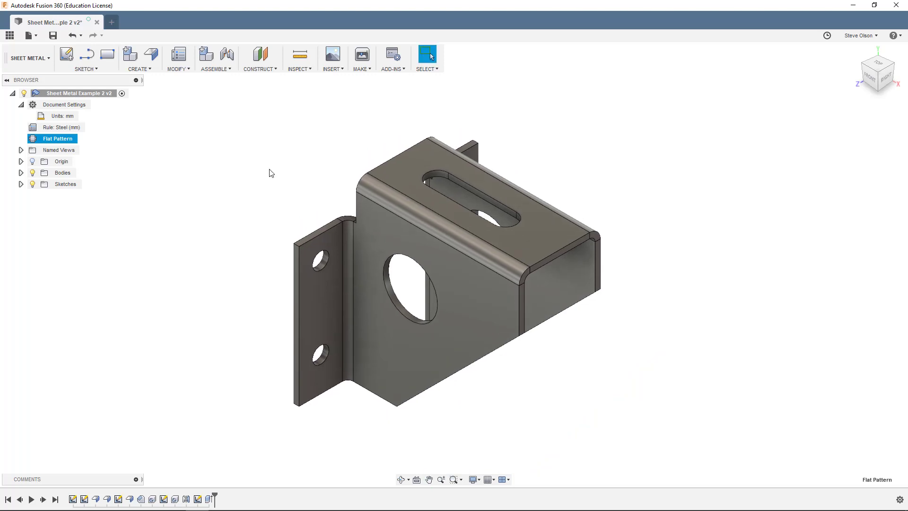
# - Switch to the CAM workspace and activate the Sheet Metal Example 2 v2 Flat Pattern, viewed from the front
pyautogui.click(28, 54)
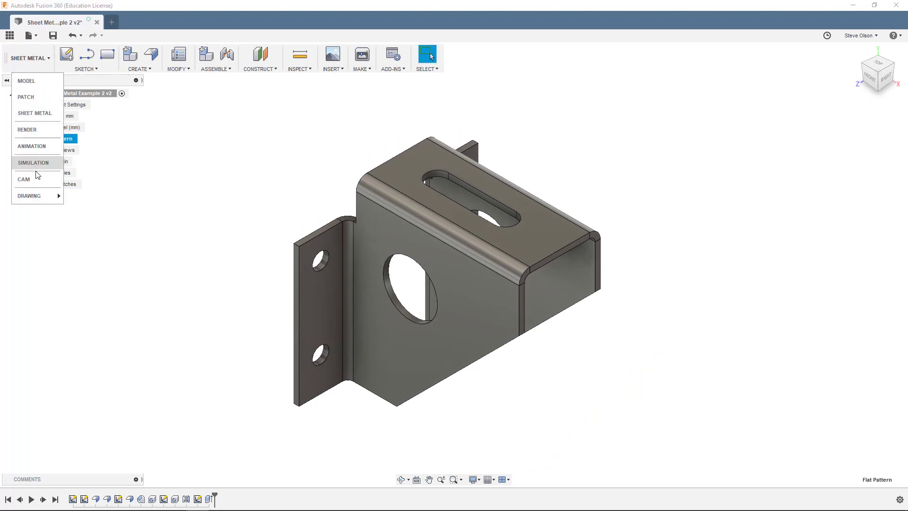
pyautogui.click(23, 180)
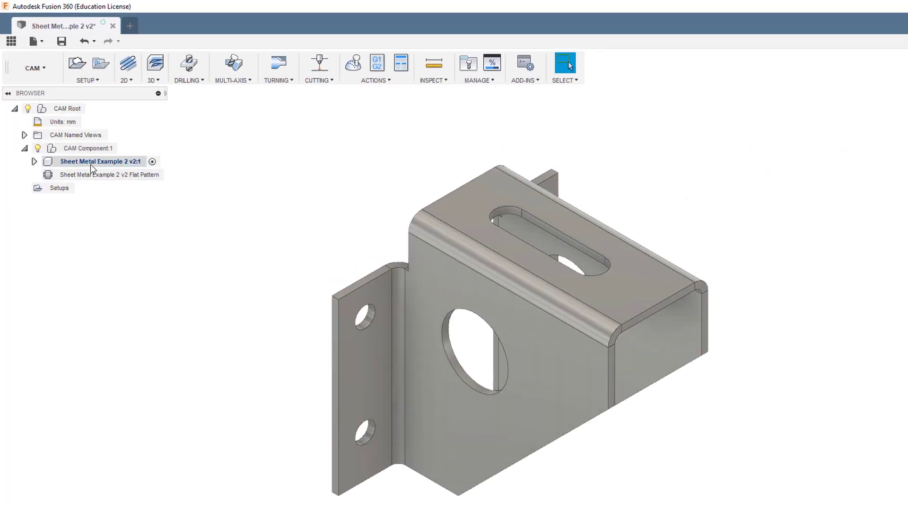
pyautogui.click(122, 162)
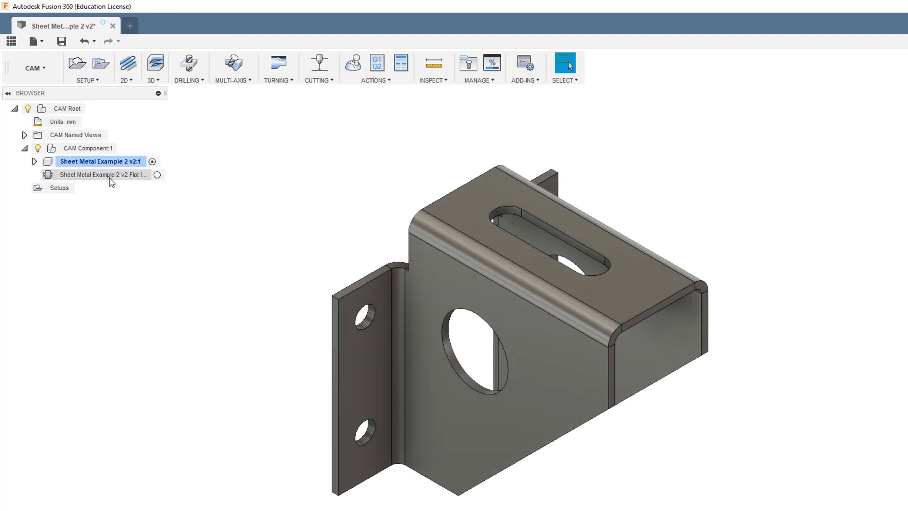
pyautogui.click(158, 175)
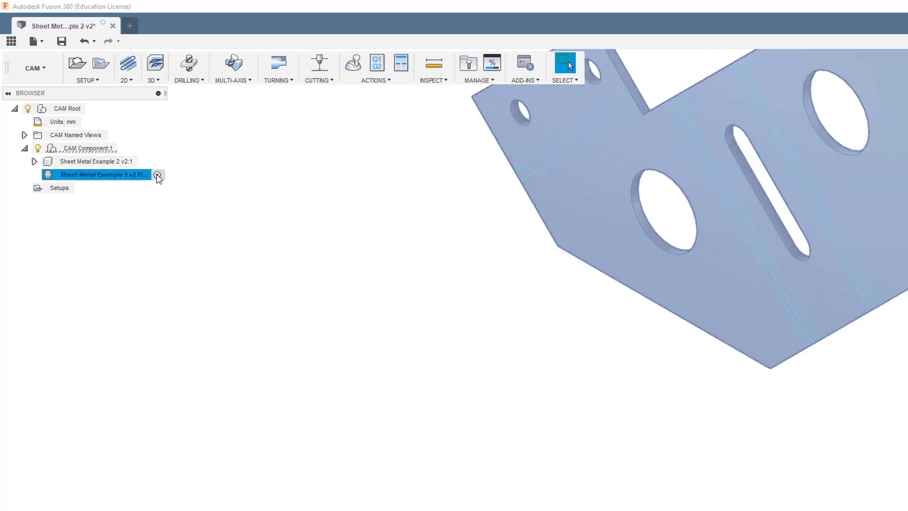
pyautogui.keyDown('shift'); pyautogui.moveTo(315, 329); pyautogui.dragTo(329, 323, button='middle'); pyautogui.keyUp('shift')
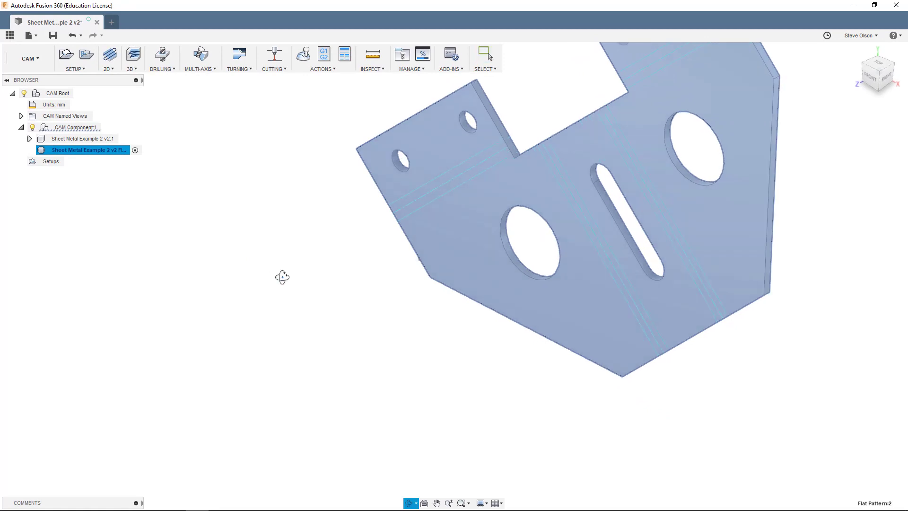
pyautogui.keyDown('shift'); pyautogui.moveTo(283, 277); pyautogui.dragTo(373, 244, button='middle'); pyautogui.keyUp('shift')
pyautogui.scroll(-1, 512, 191)
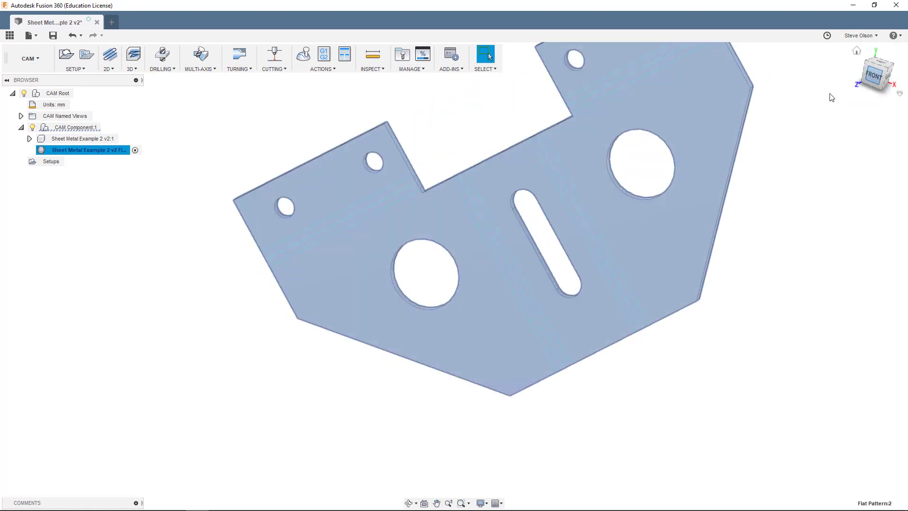
pyautogui.moveTo(623, 167); pyautogui.dragTo(549, 220, button='middle')
pyautogui.scroll(-1, 550, 220)
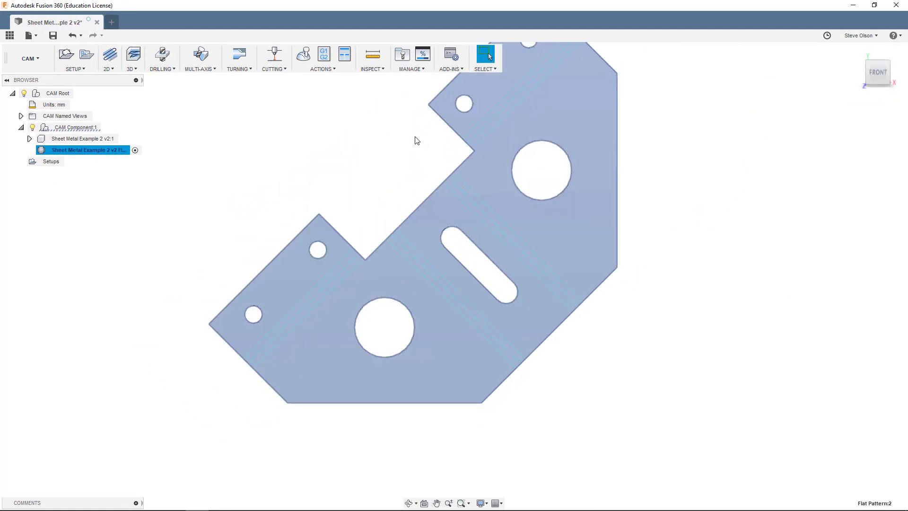